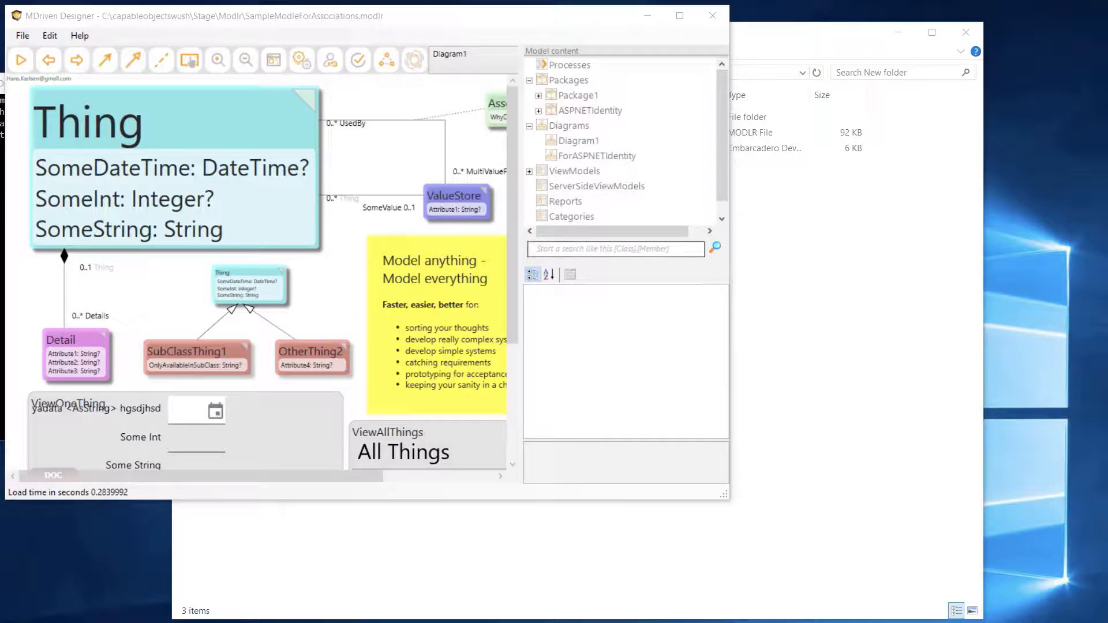
Open the recent model C:\temp\New folder\Cultontech.azurewebsites.net__MDrivenServerA0.modlr without saving the changes to the current model
left_click(25, 39)
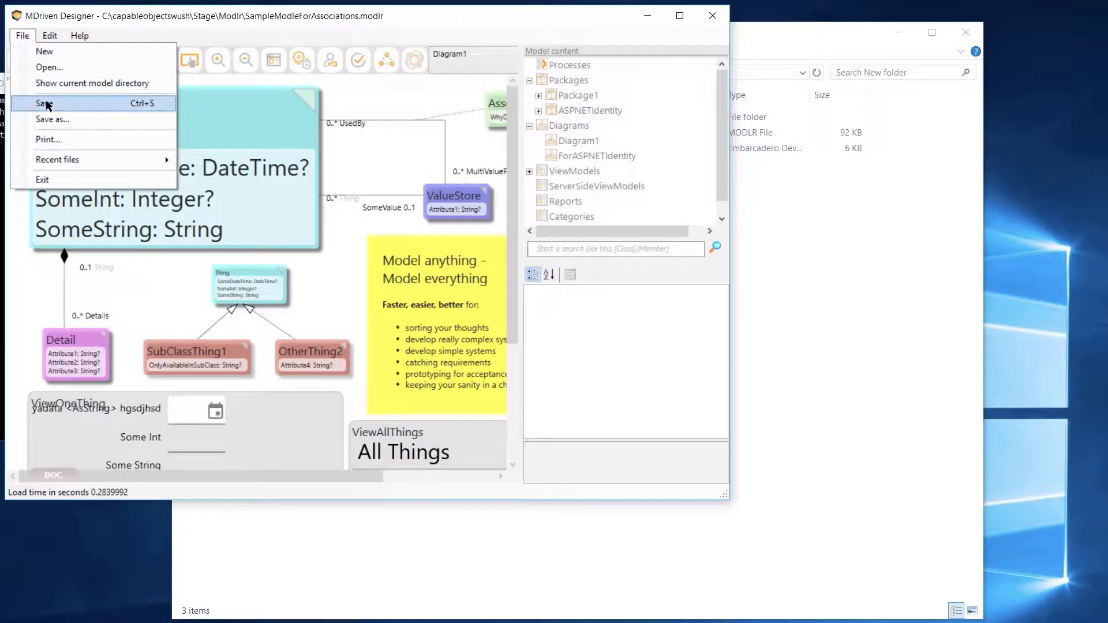
mouse_move(76, 158)
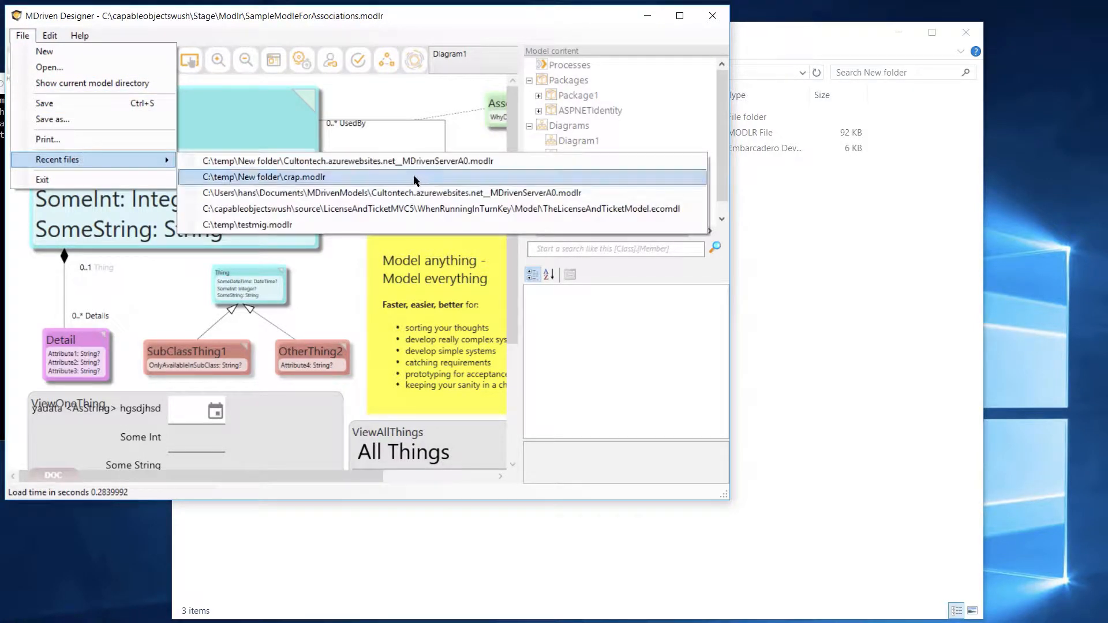
left_click(405, 161)
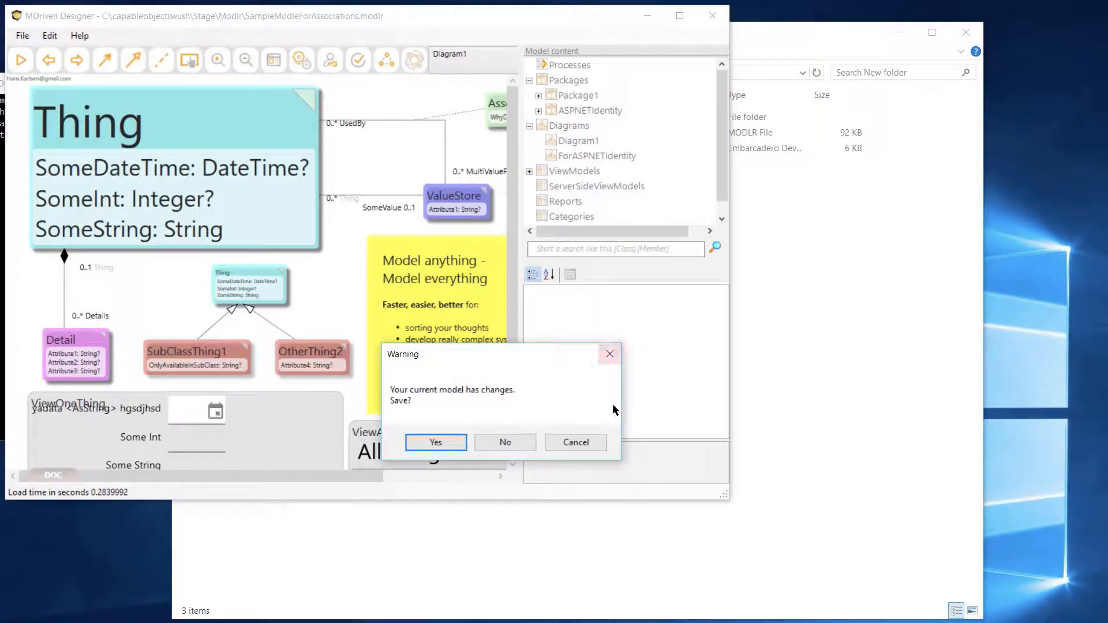
left_click(514, 441)
left_click(541, 463)
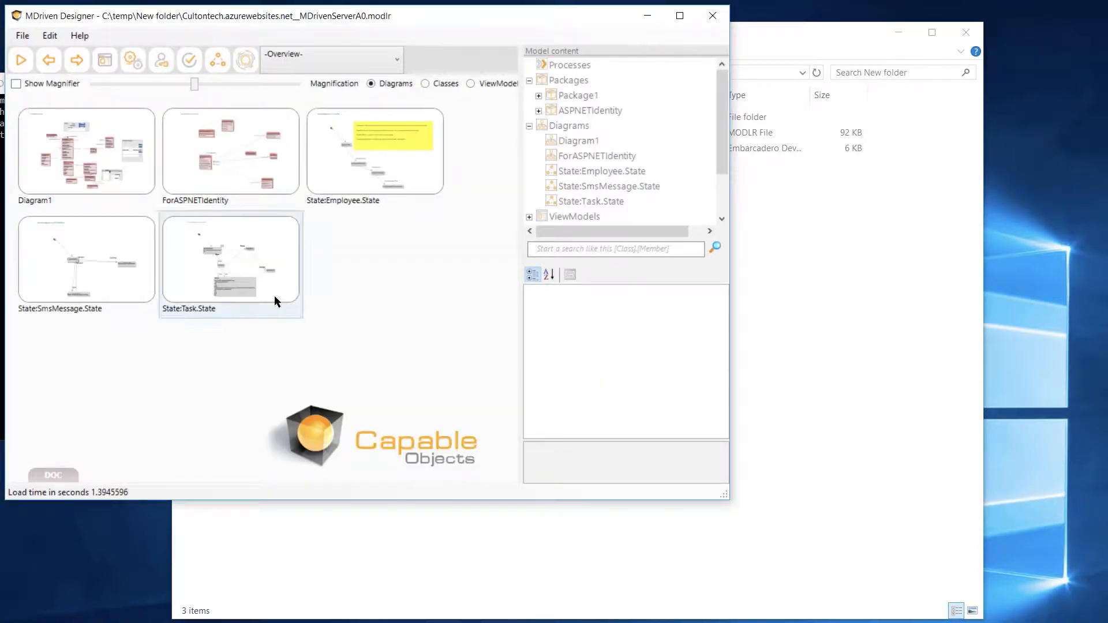
Open the System prototyper and start the system with MDriven Server persistence
left_click(23, 61)
left_click_drag(54, 75, 299, 62)
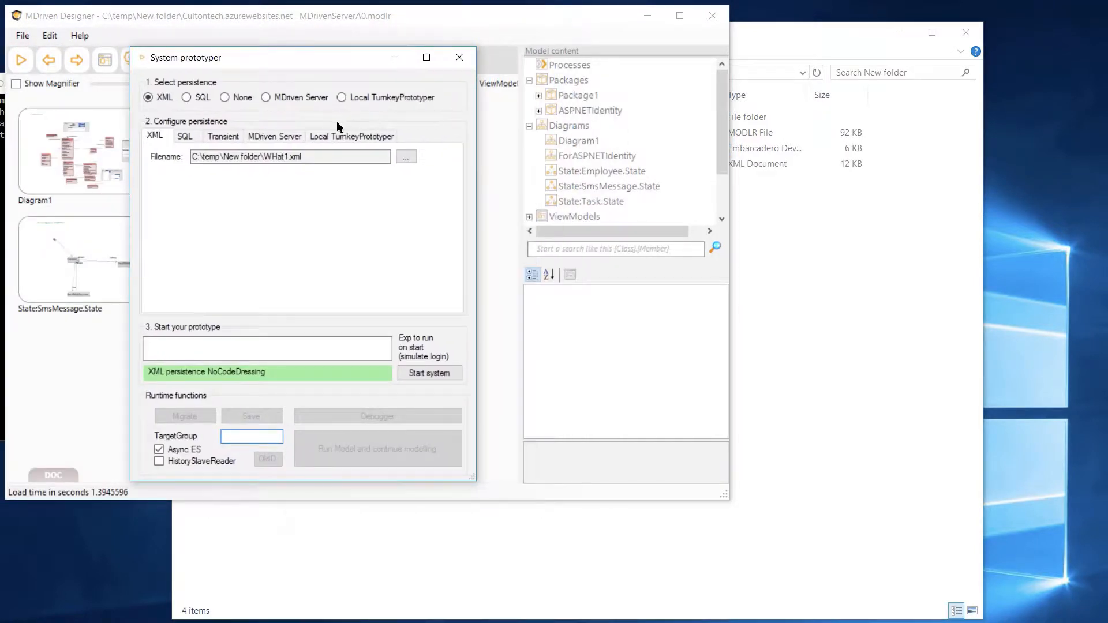
left_click(301, 98)
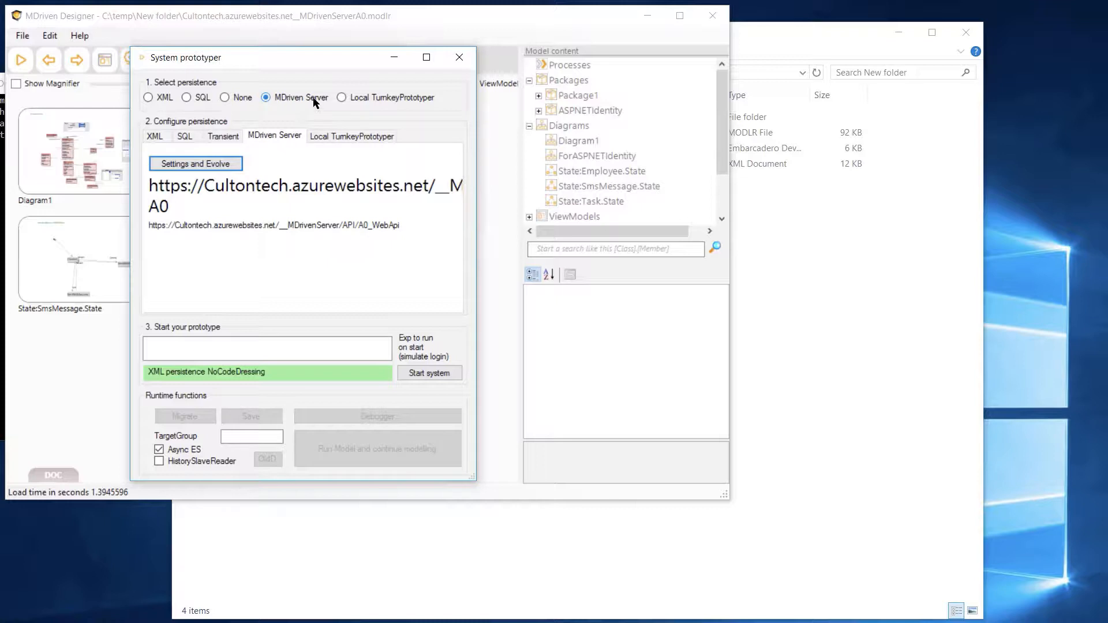
left_click(418, 374)
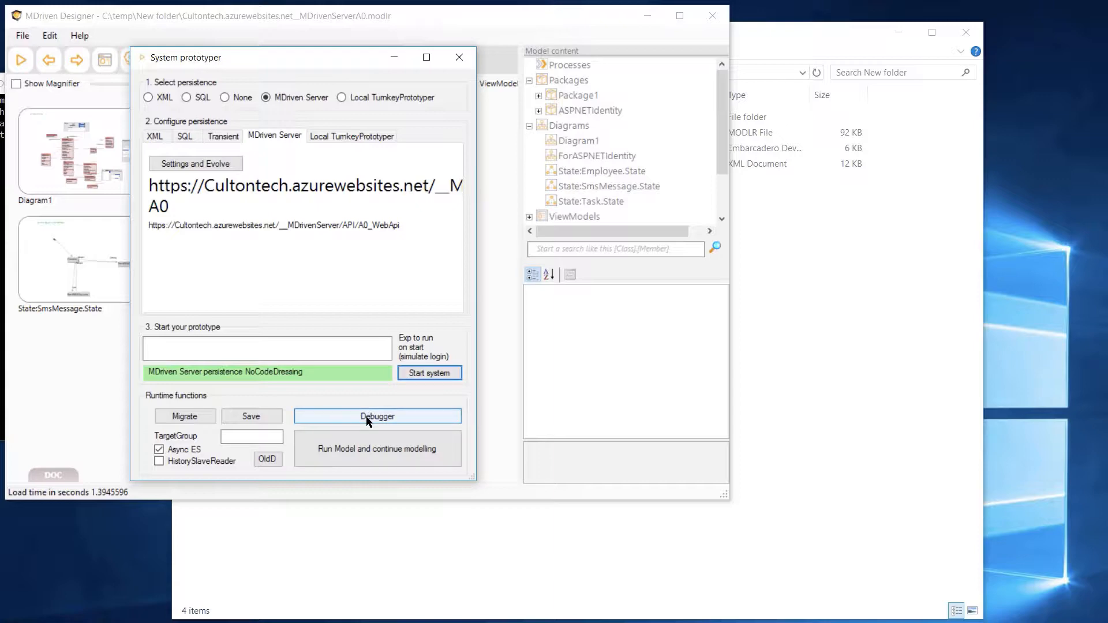
Run TaskDefinition.allInstances->subsequence(0,49) in the debugger to inspect the server's task definitions, and close the debugger
left_click(370, 415)
left_click_drag(67, 113, 428, 79)
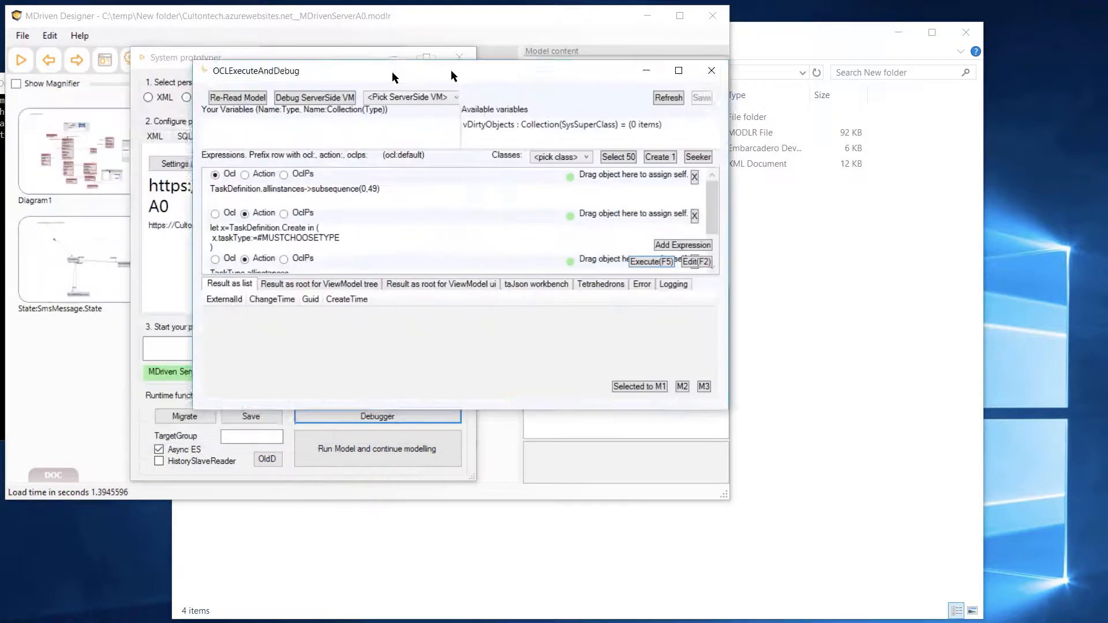
left_click(406, 195)
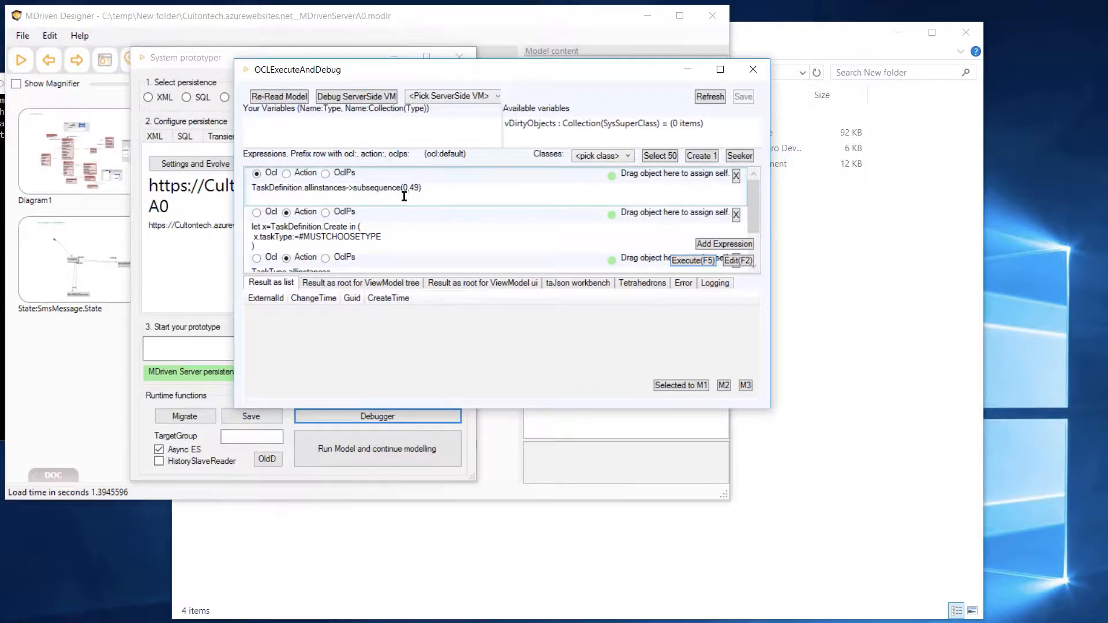
left_click(437, 190)
left_click(687, 262)
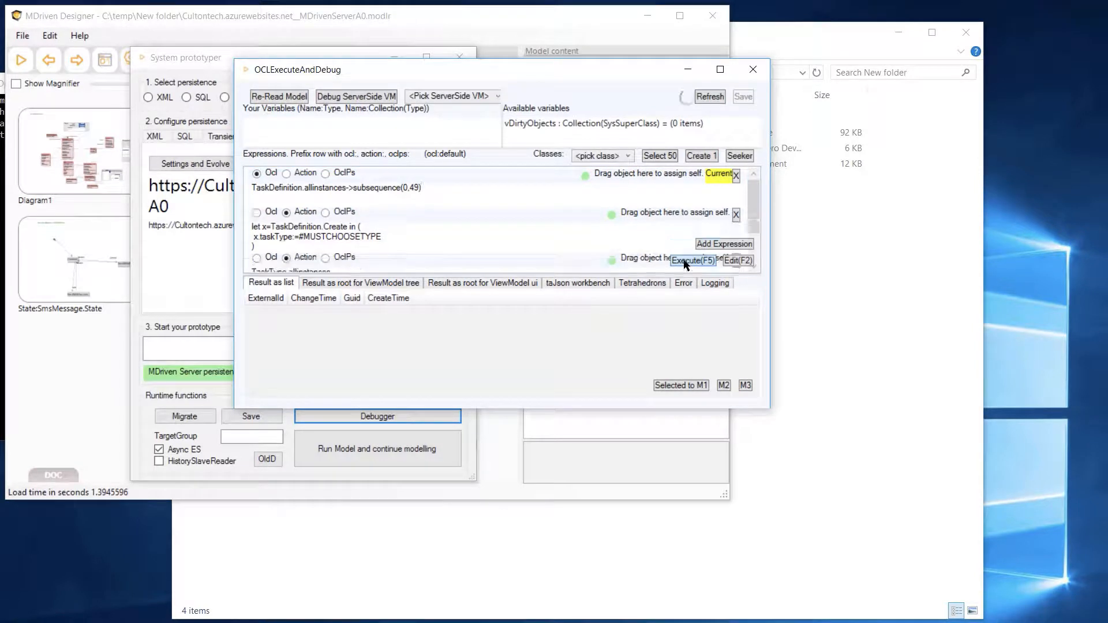
left_click(480, 324)
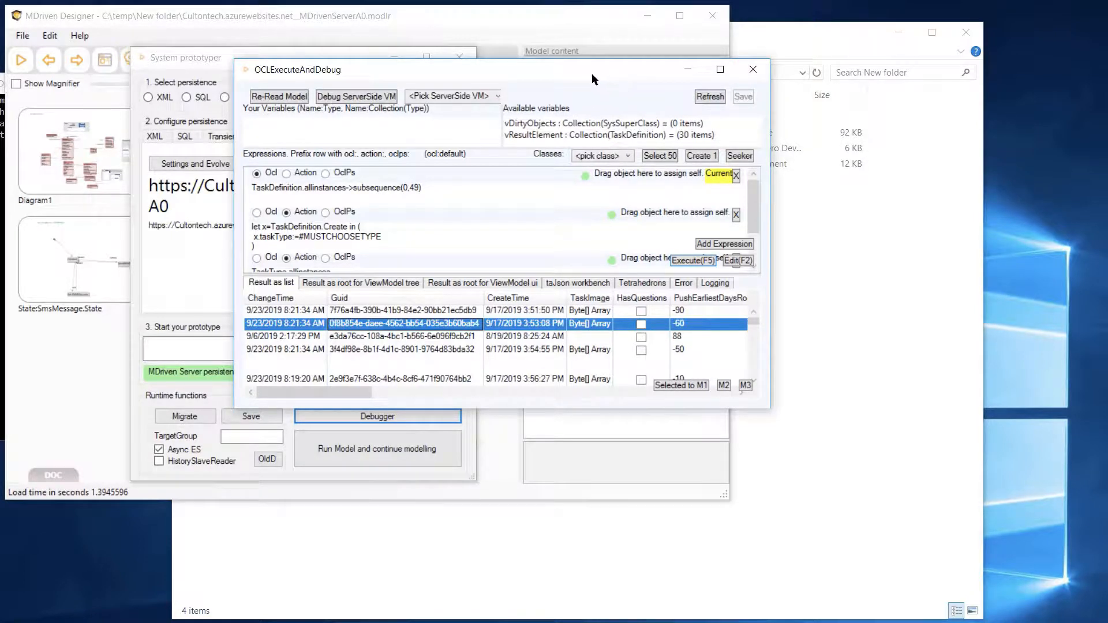
left_click_drag(592, 74, 695, 95)
left_click(853, 97)
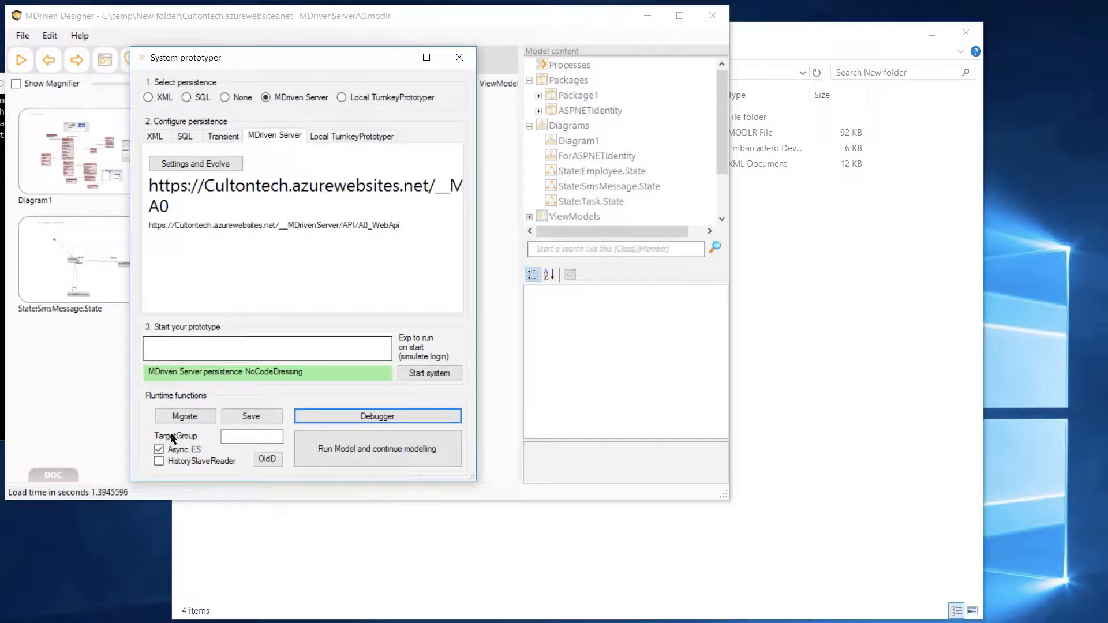
Export the started system's data through the Migrate tool with a cap of 100000 objects per class, saving the XML file as datadump
left_click(184, 418)
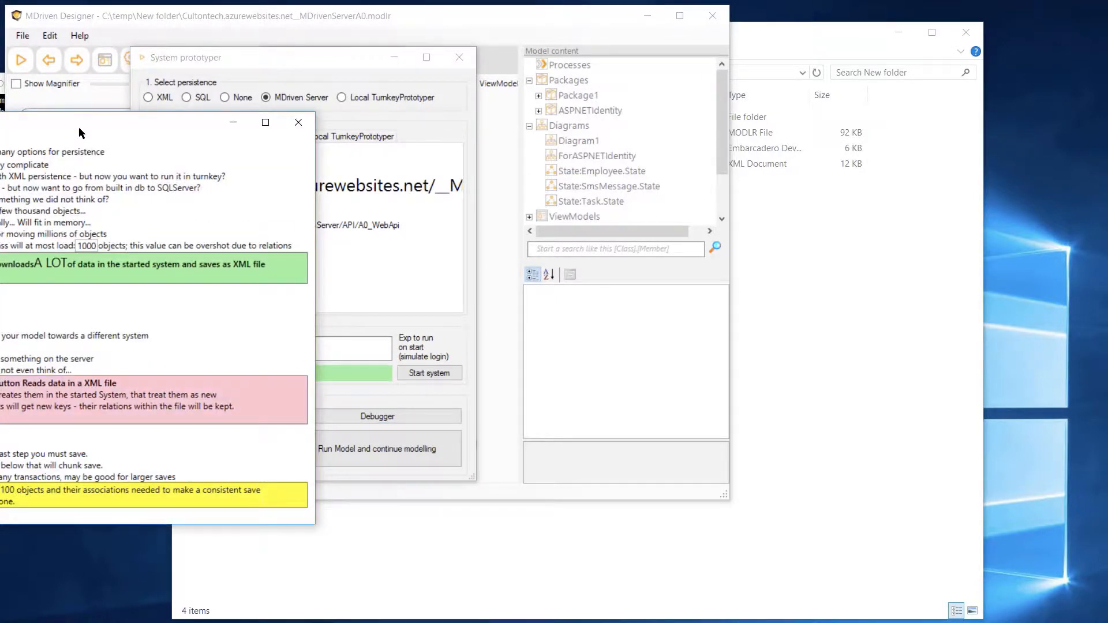
left_click_drag(78, 127, 274, 44)
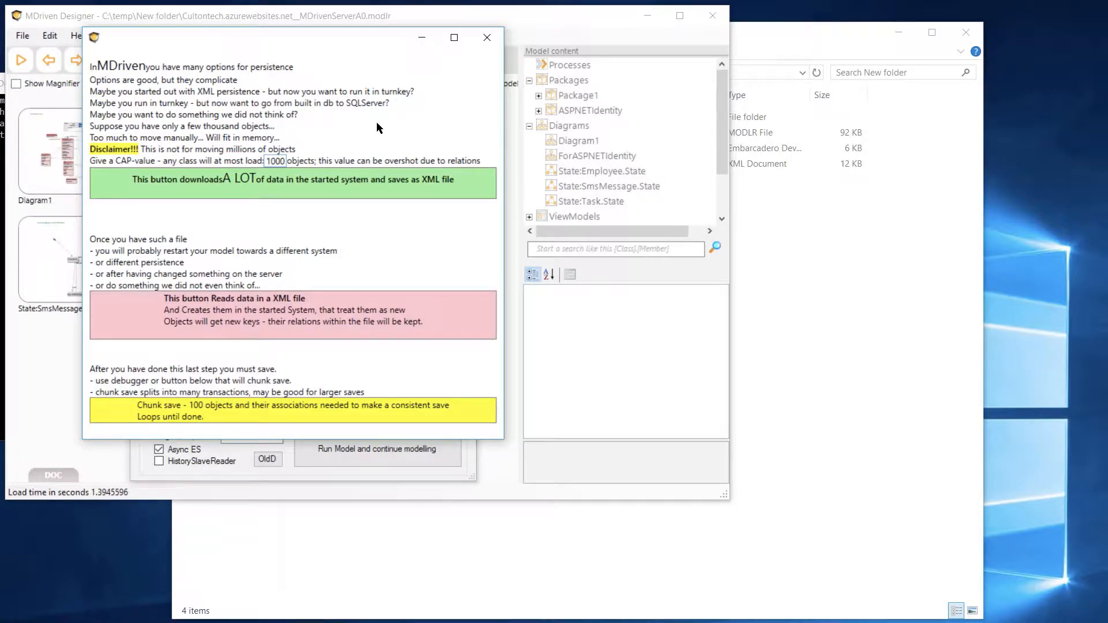
type("00")
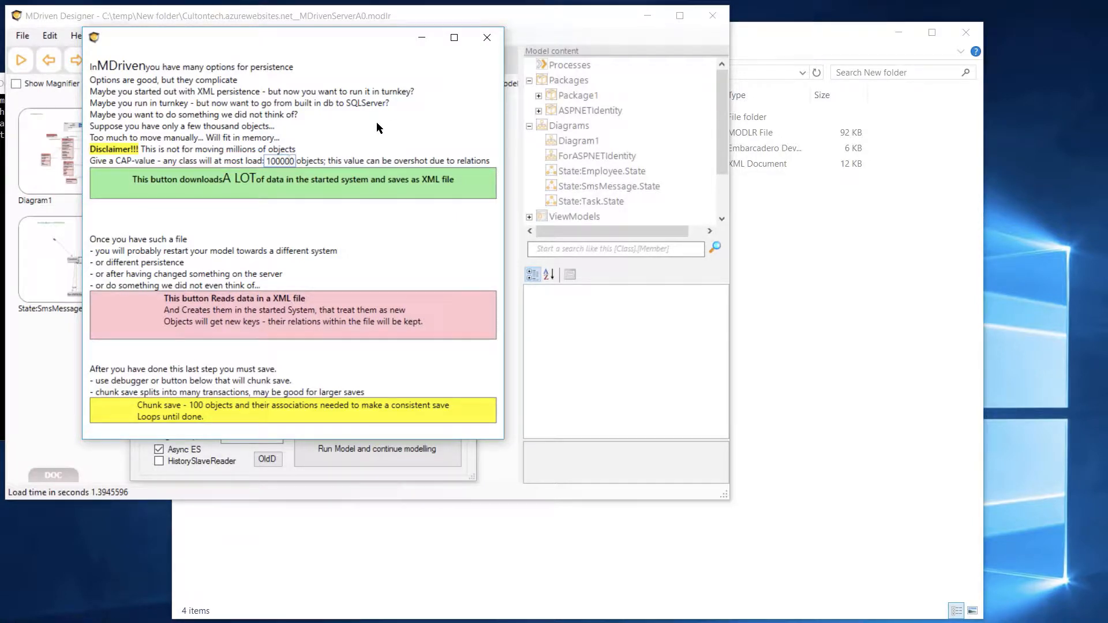
left_click(275, 182)
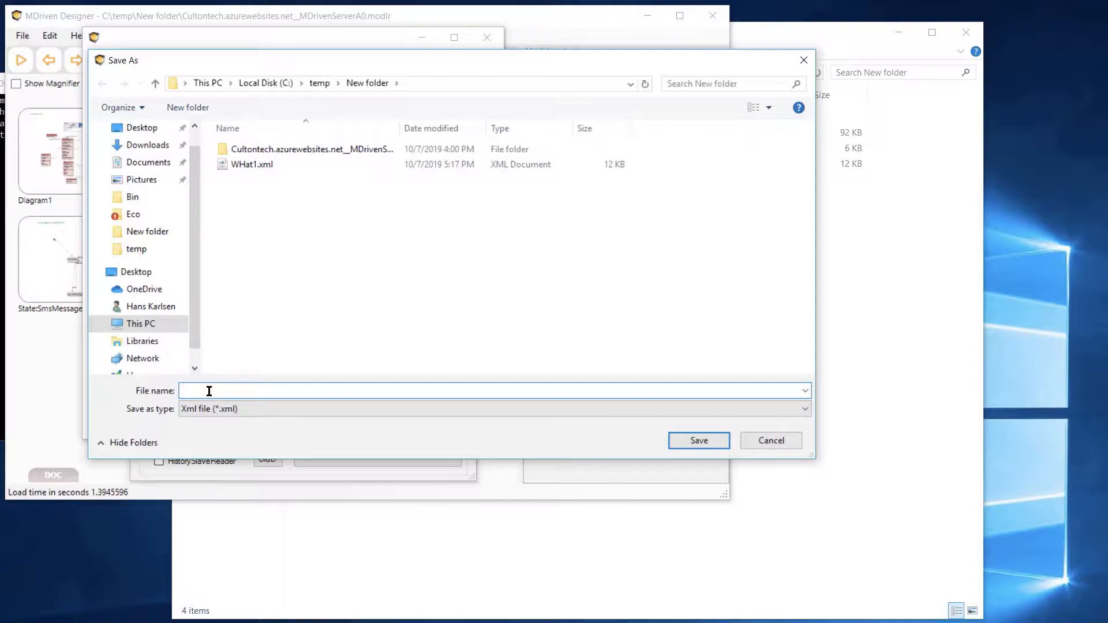
type("datadump")
left_click(700, 441)
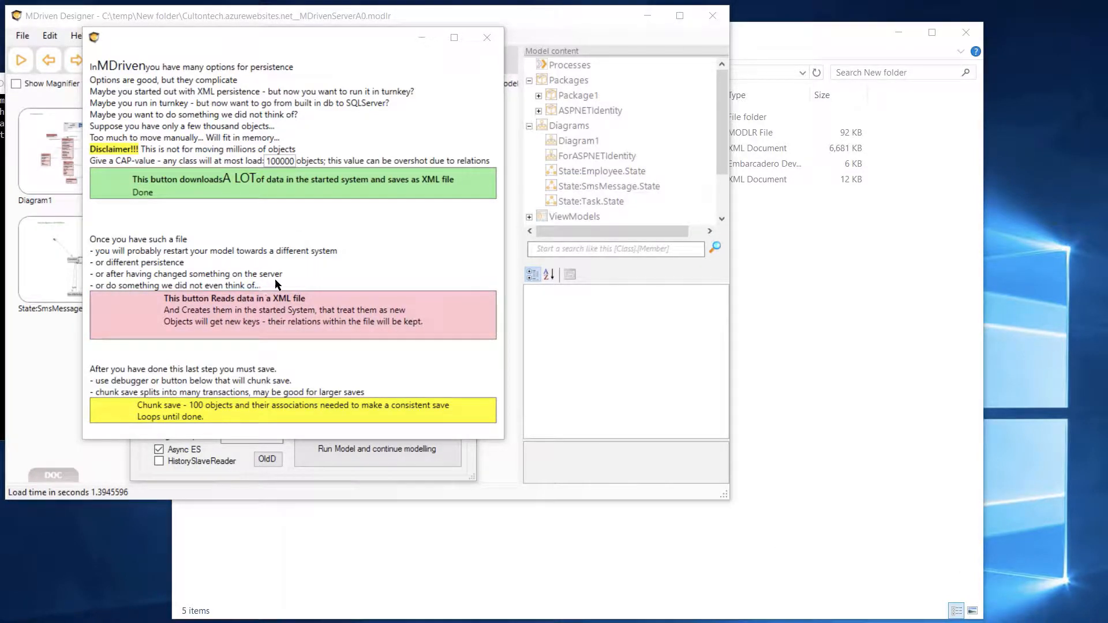
Check the exported datadump.xml in the File Explorer folder, return to the migration window and close it
left_click(896, 182)
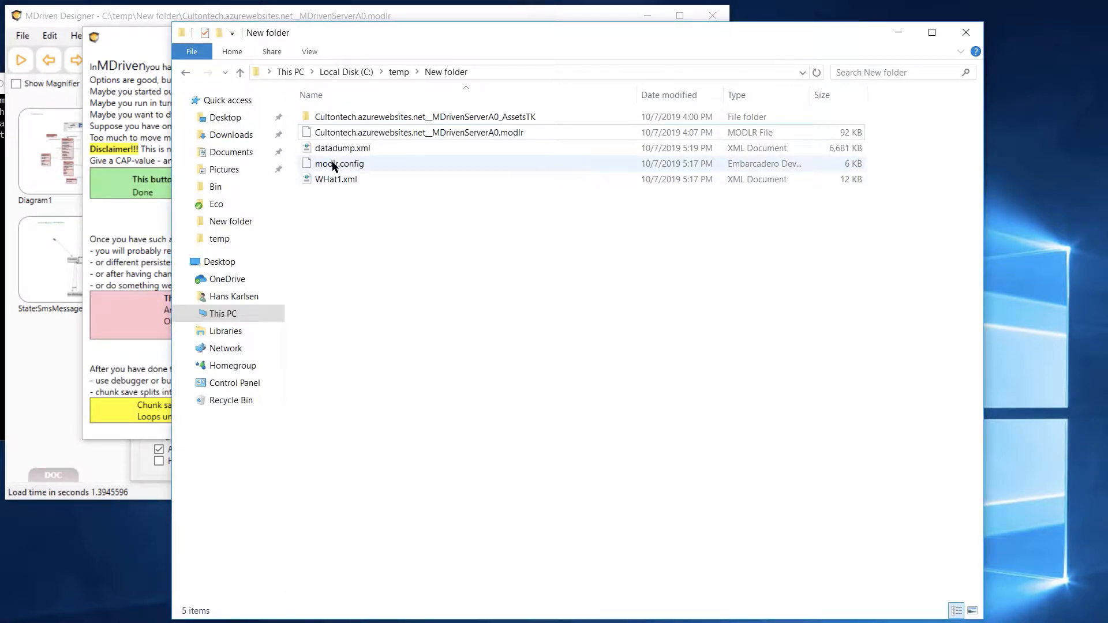
left_click(347, 150)
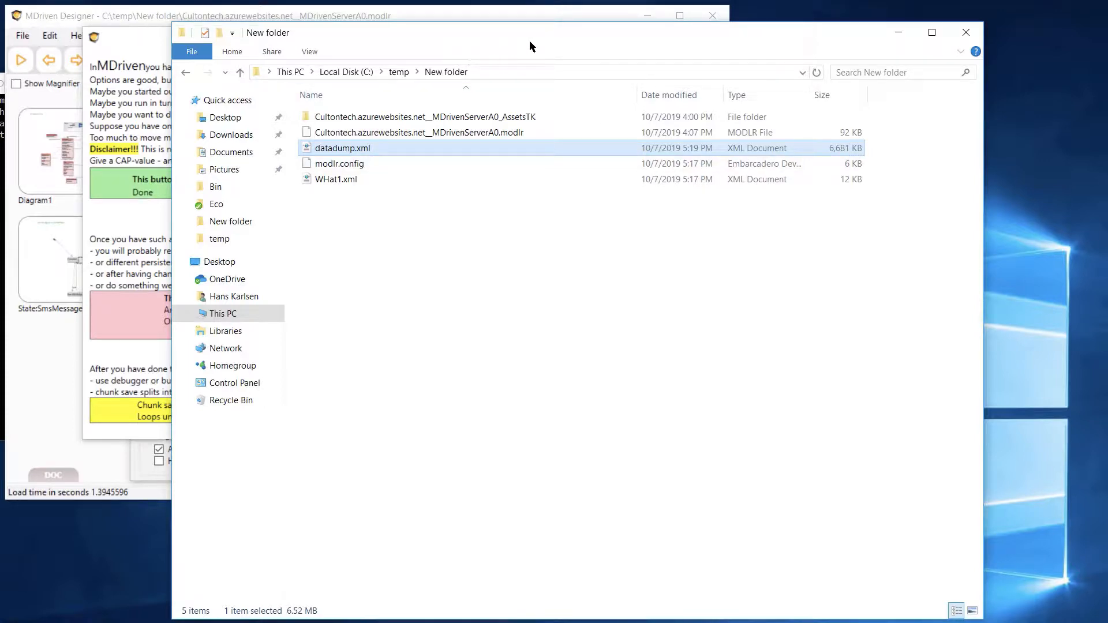
left_click_drag(532, 46, 673, 41)
left_click(254, 44)
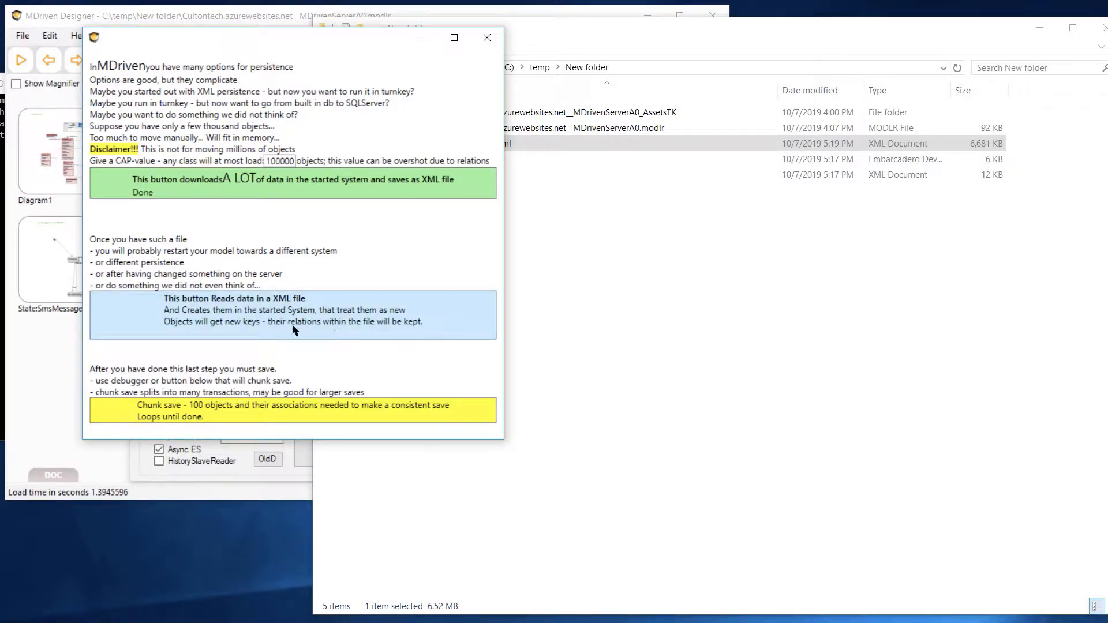
left_click(363, 323)
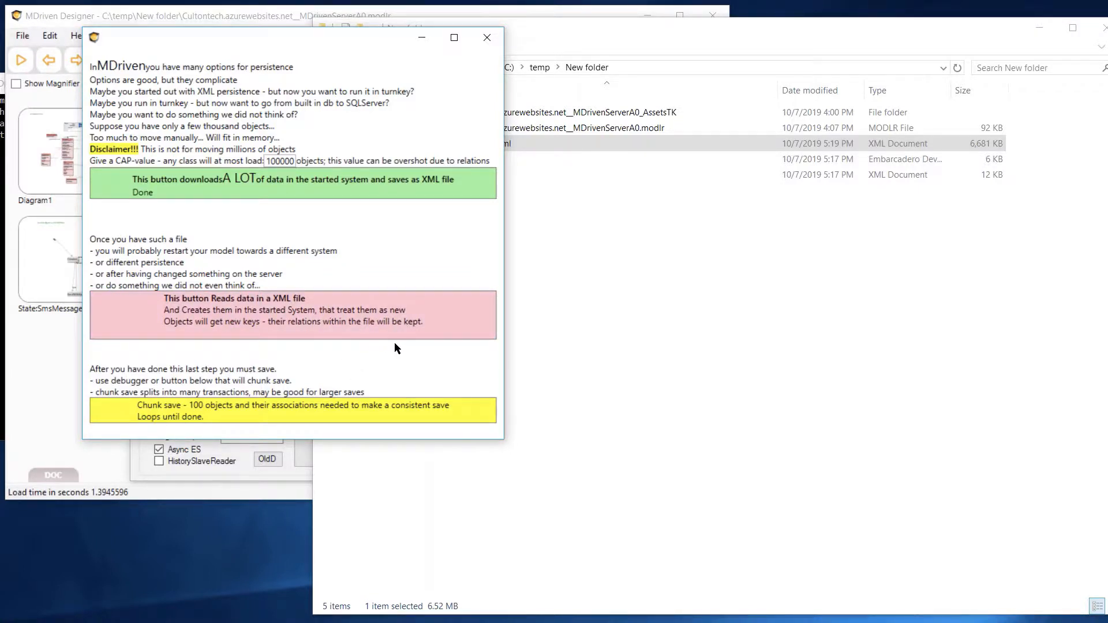
left_click(487, 38)
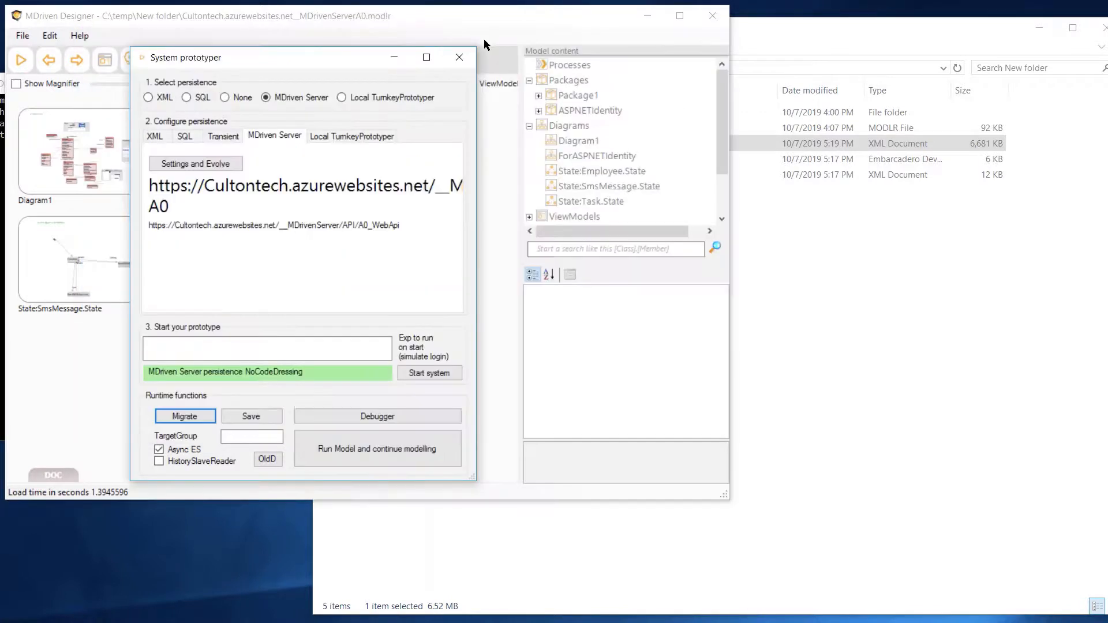
Switch the prototyper to XML persistence with the file C:\temp\New folder\localstorage.xml and start the system
left_click_drag(324, 60, 326, 50)
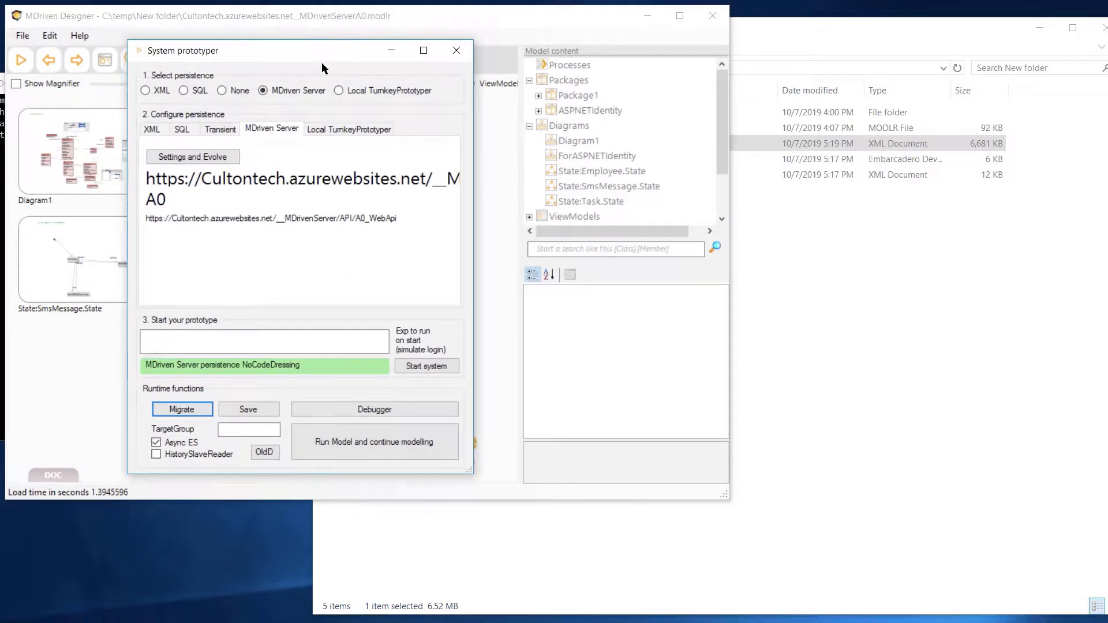
left_click(163, 93)
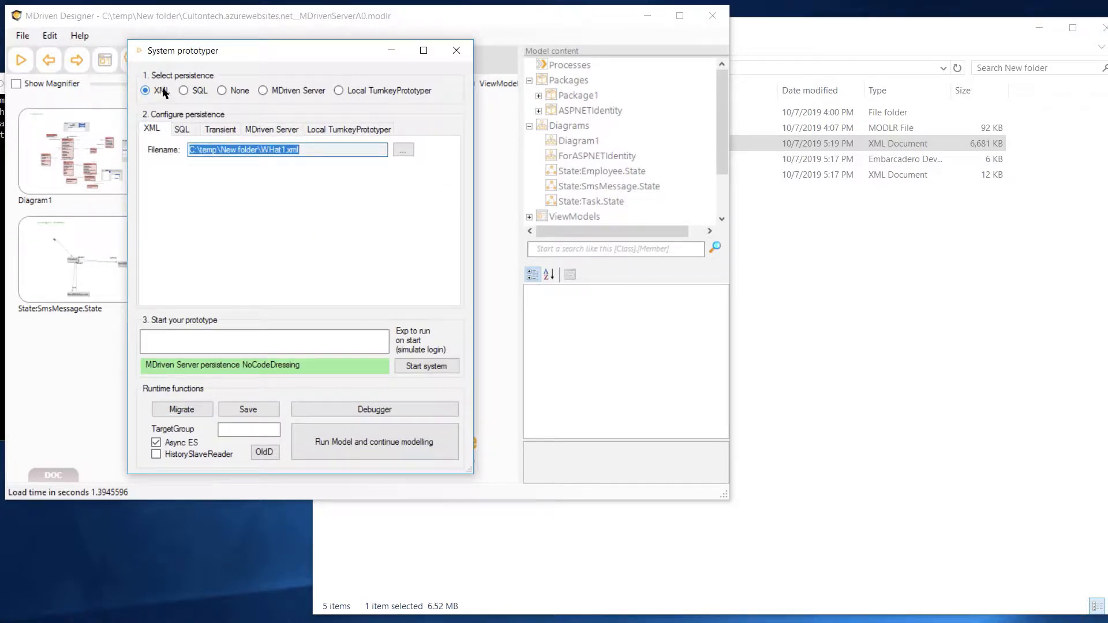
left_click(321, 151)
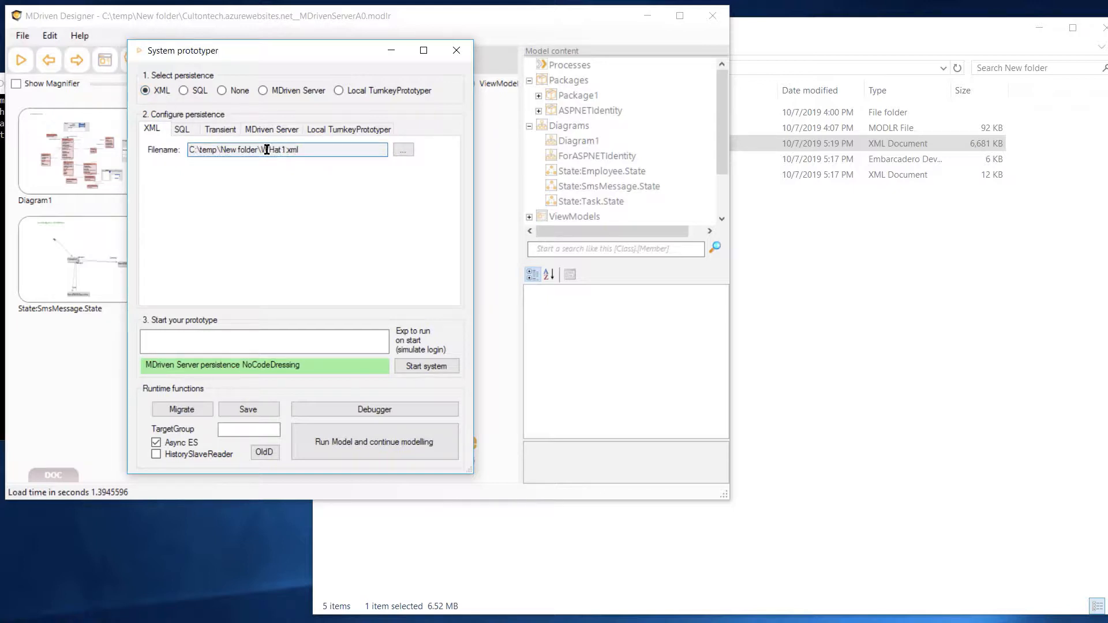
left_click(407, 149)
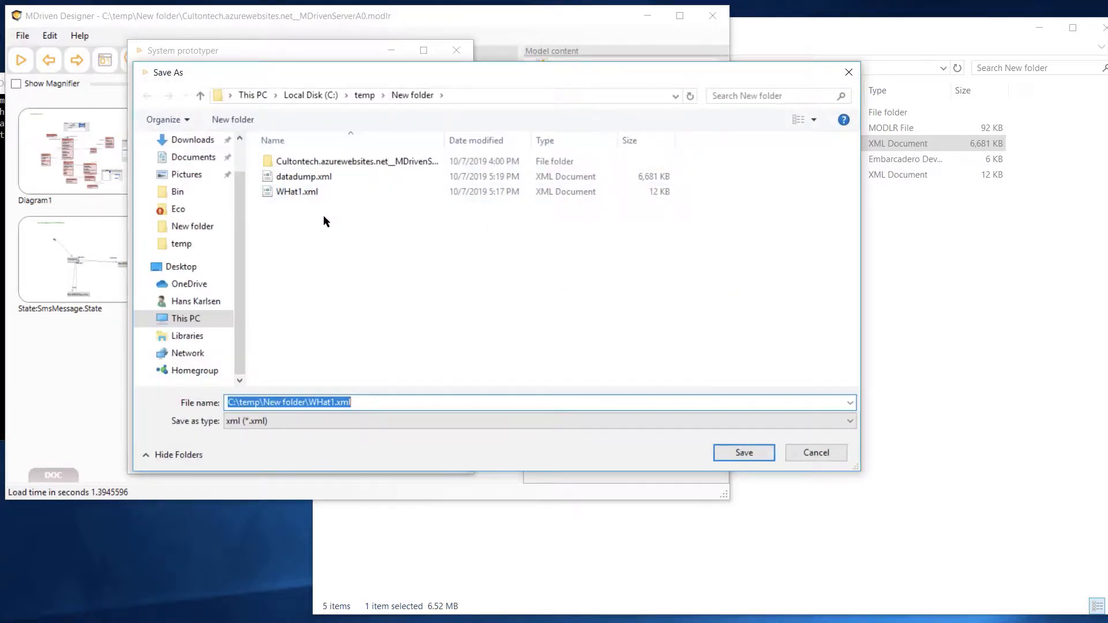
left_click(314, 403)
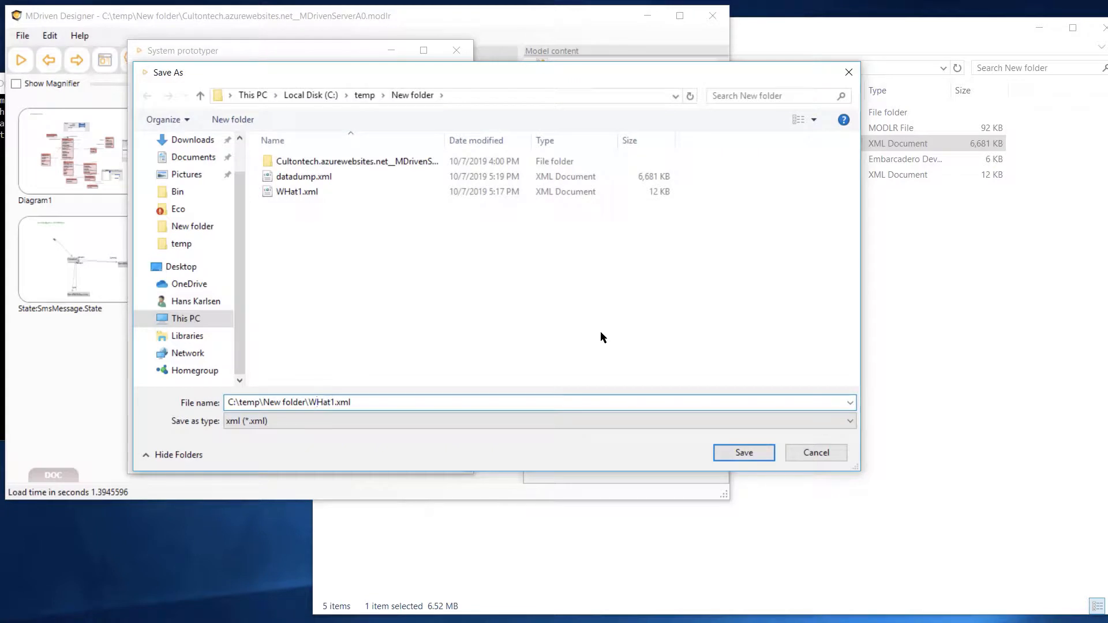
key("shift+Right")
key("shift+Right")
key("shift+Right")
type("localstorage")
key("Return")
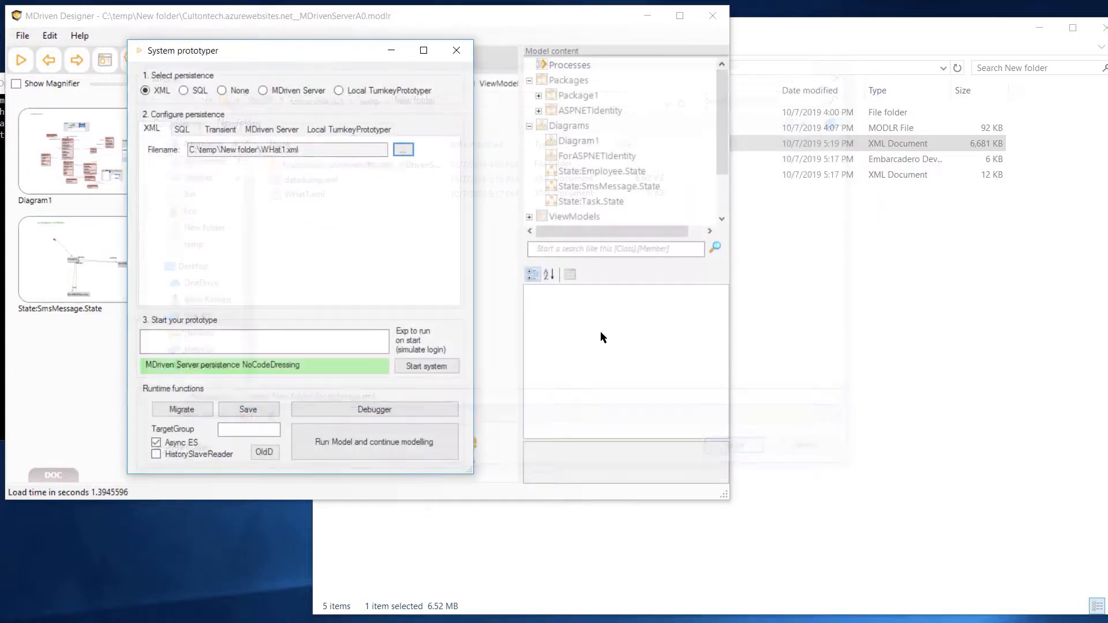
left_click(421, 369)
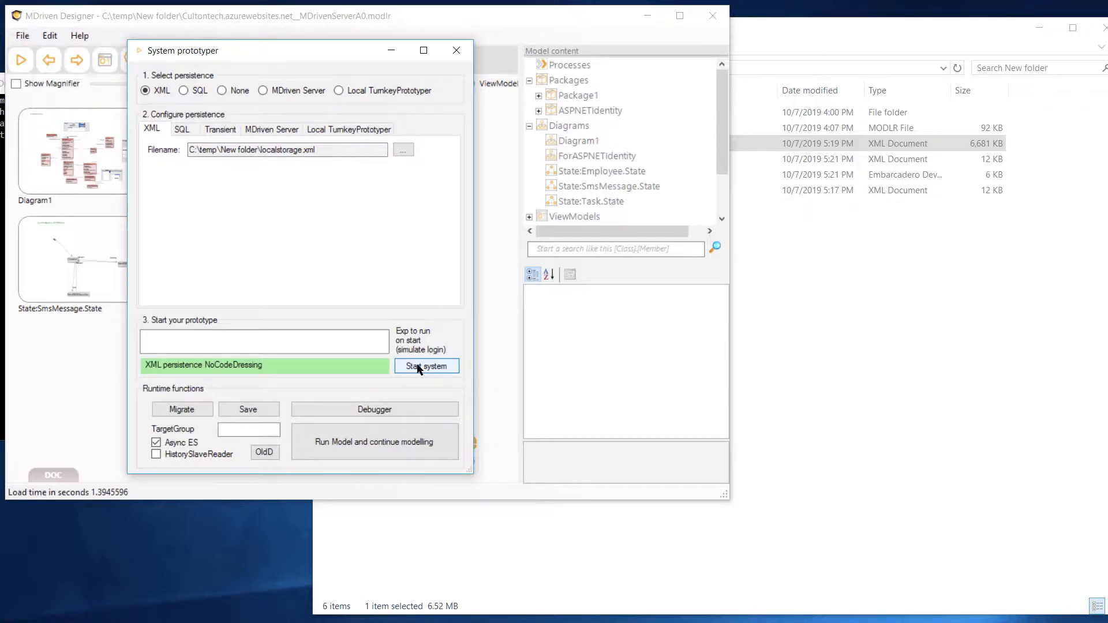
Open the debugger on the XML-based system, execute TaskDefinition.allInstances->subsequence(0,49) and view the result as a list
left_click(376, 410)
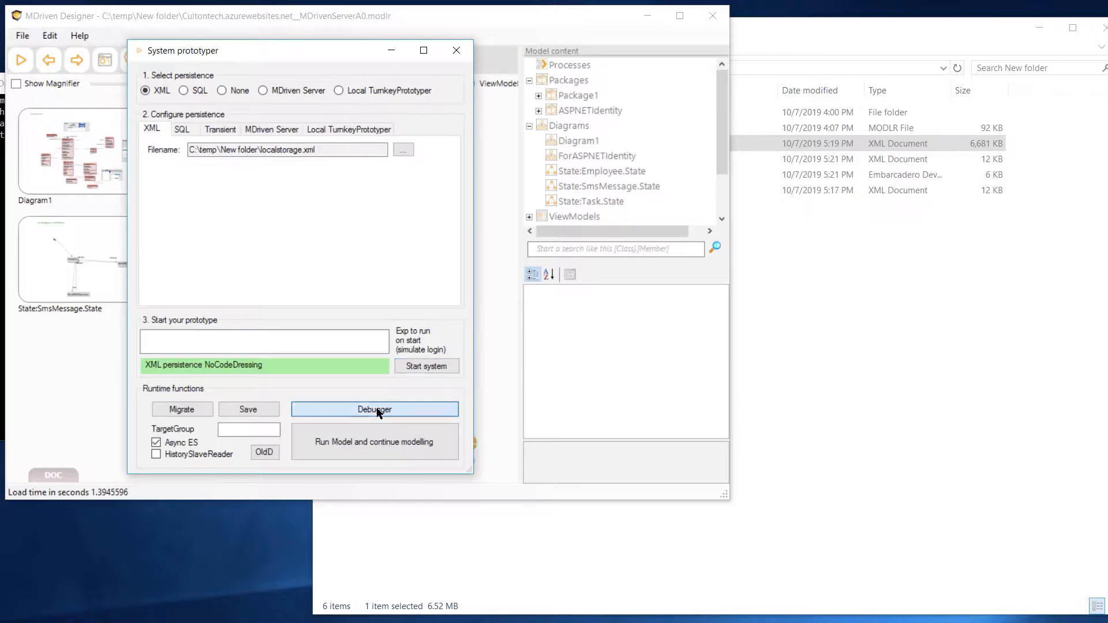
left_click_drag(180, 150, 314, 152)
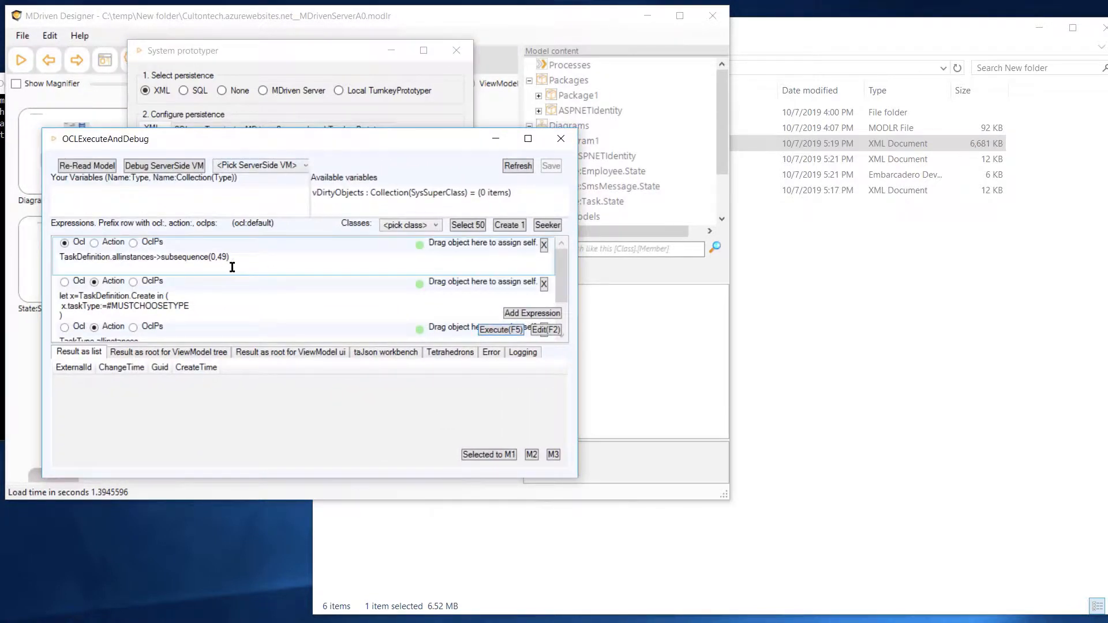
left_click(241, 257)
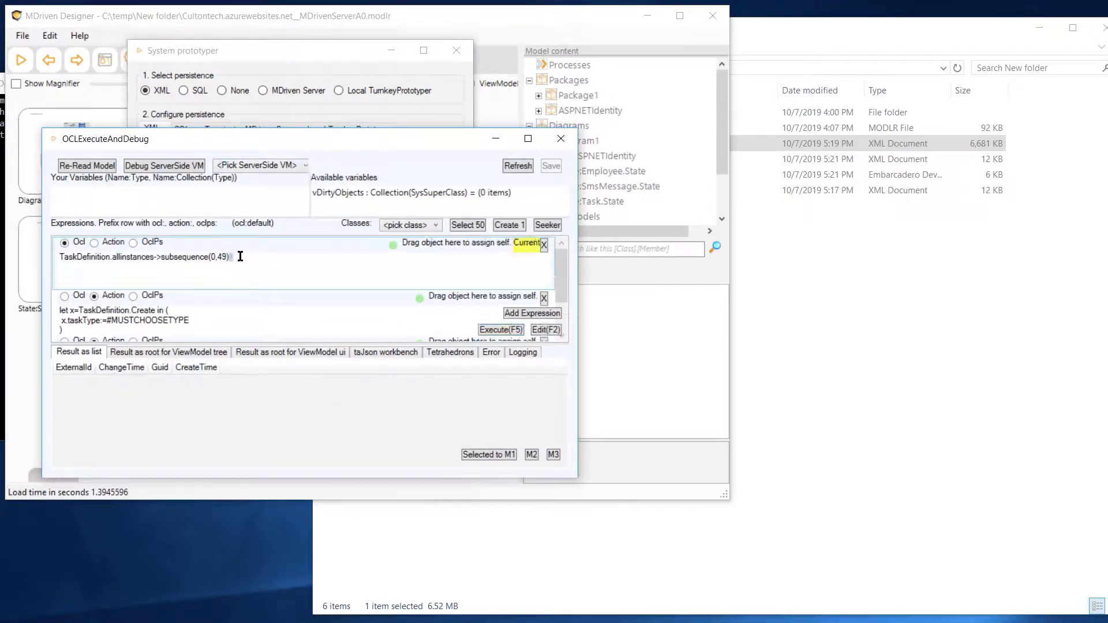
left_click(499, 331)
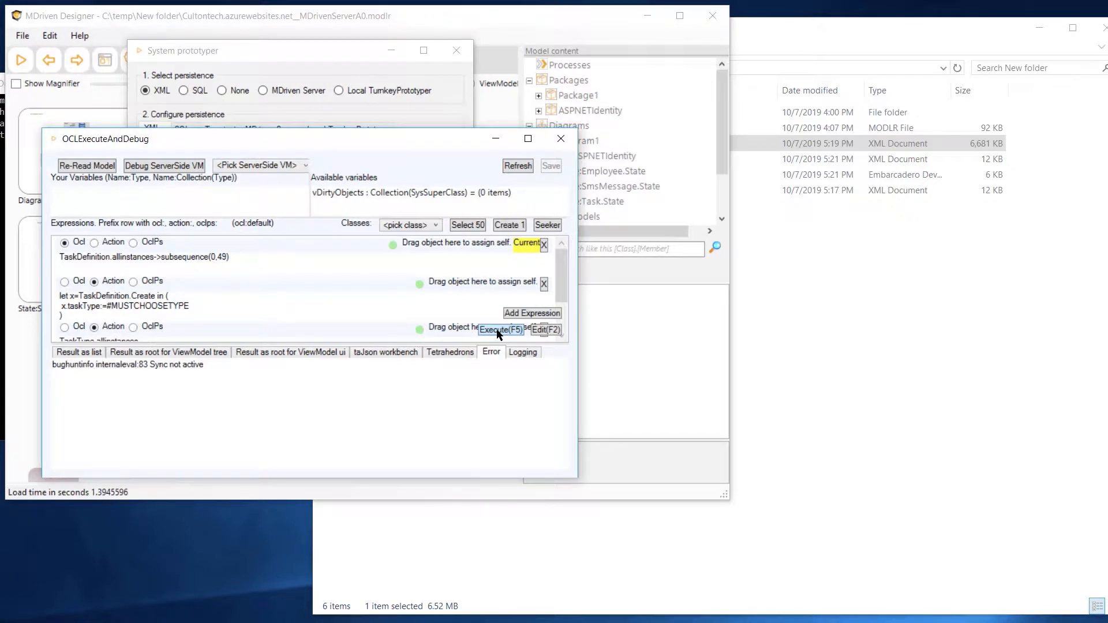
left_click(290, 258)
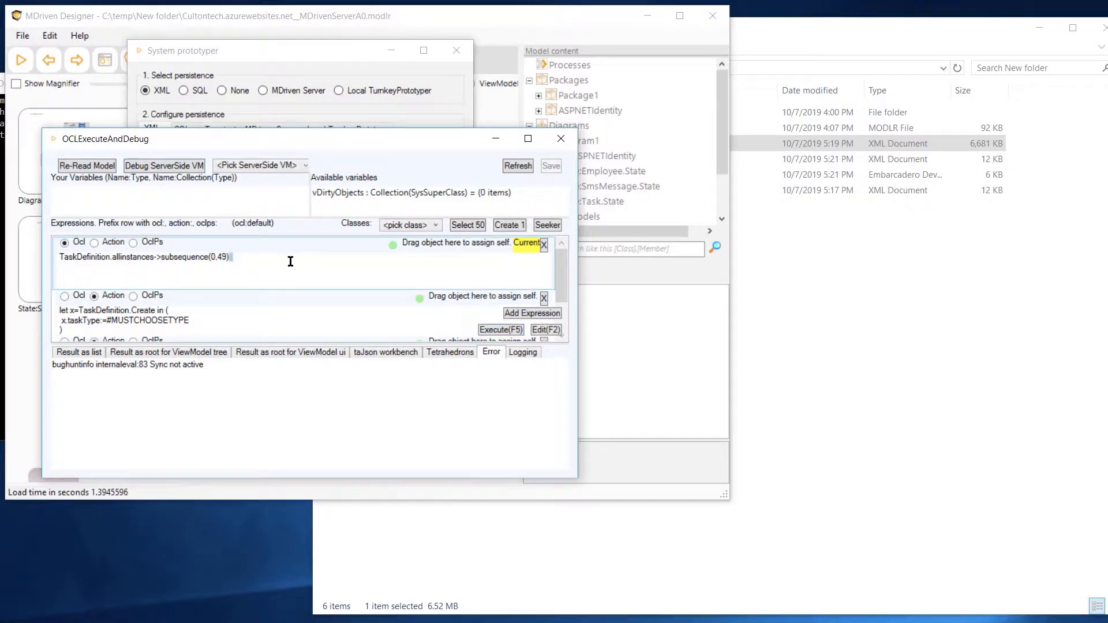
left_click(500, 331)
left_click(79, 352)
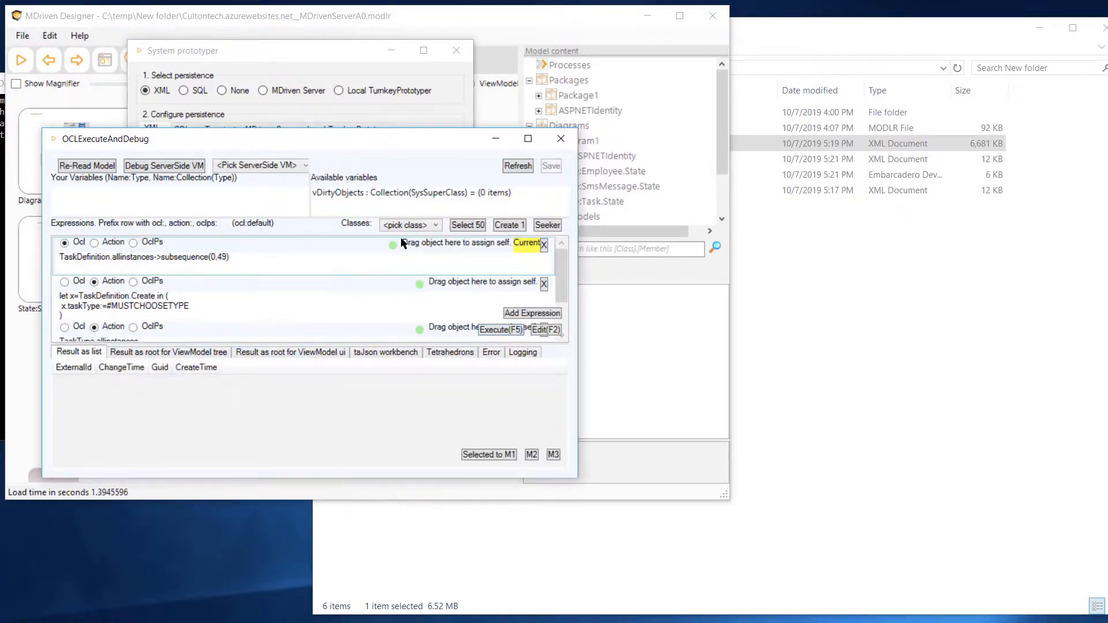
Close the debugger and the prototyper, reopen the prototyper and start the system again on C:\temp\New folder\localstorage.xml
left_click(567, 146)
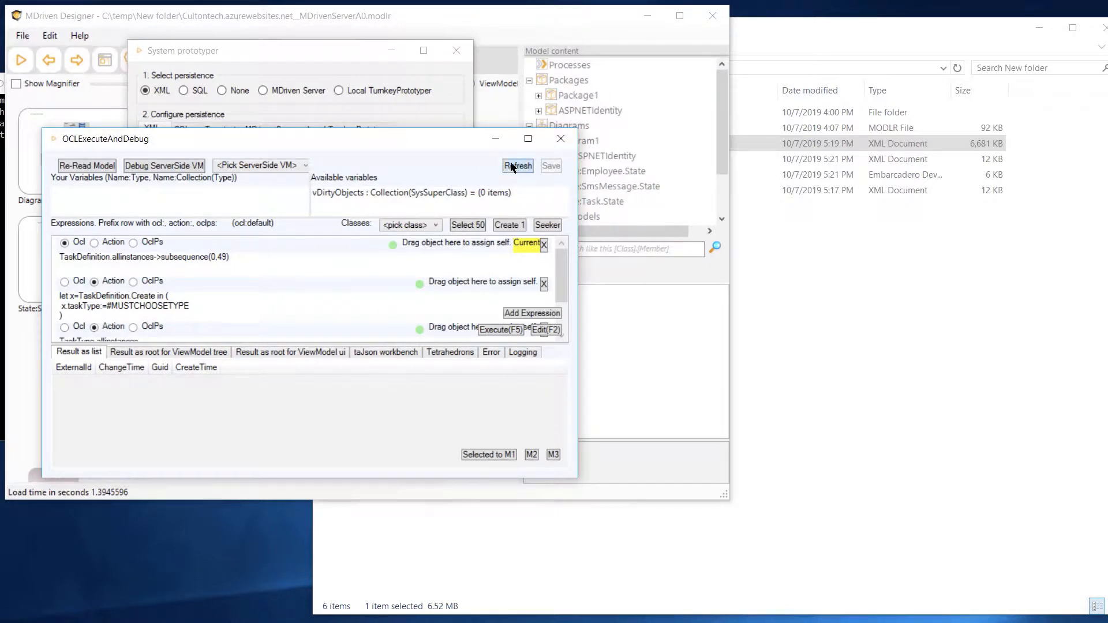
left_click(562, 147)
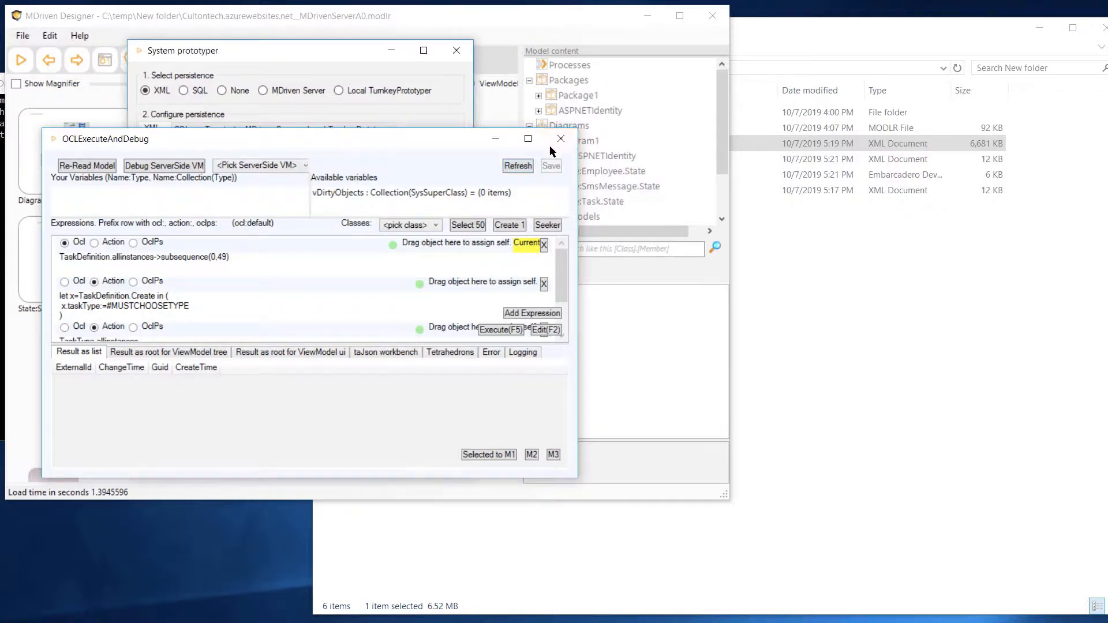
left_click(454, 51)
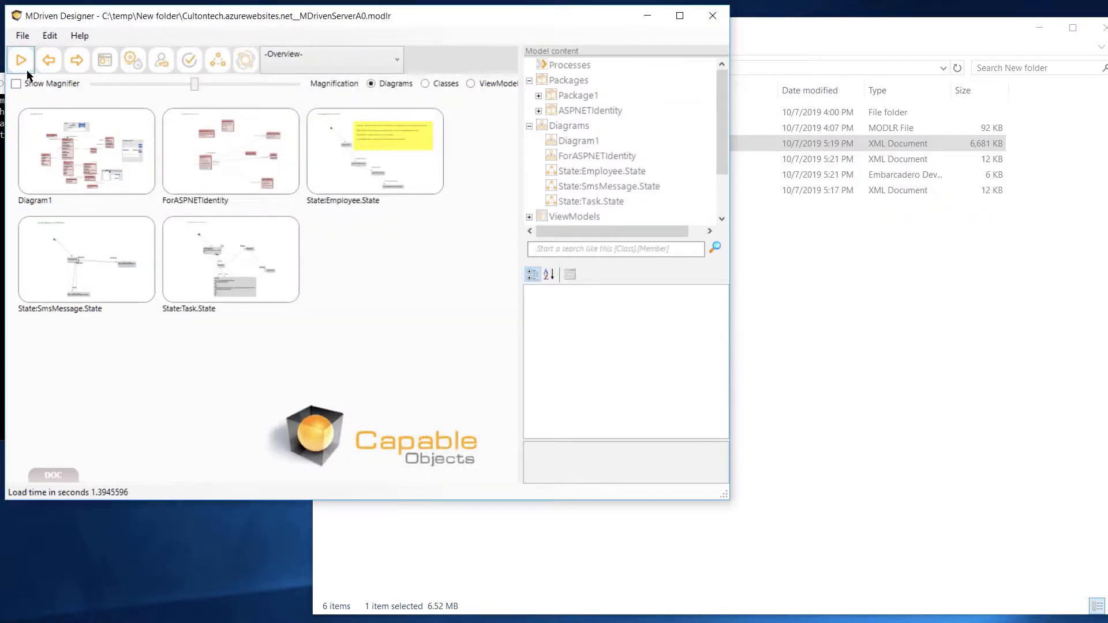
left_click(22, 61)
left_click_drag(44, 169, 214, 51)
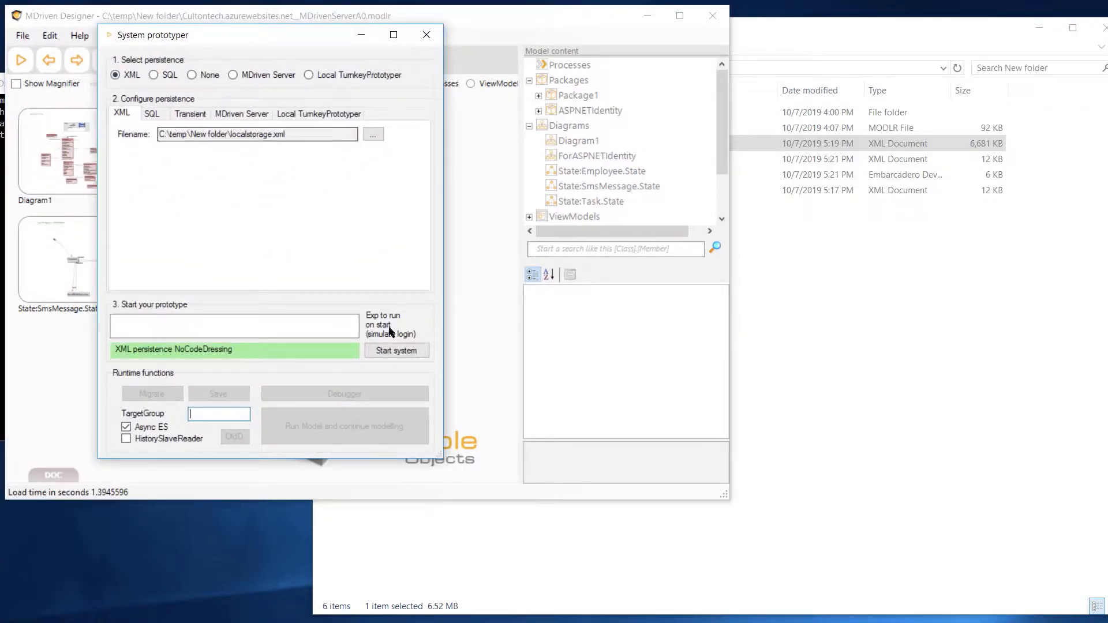
left_click(382, 348)
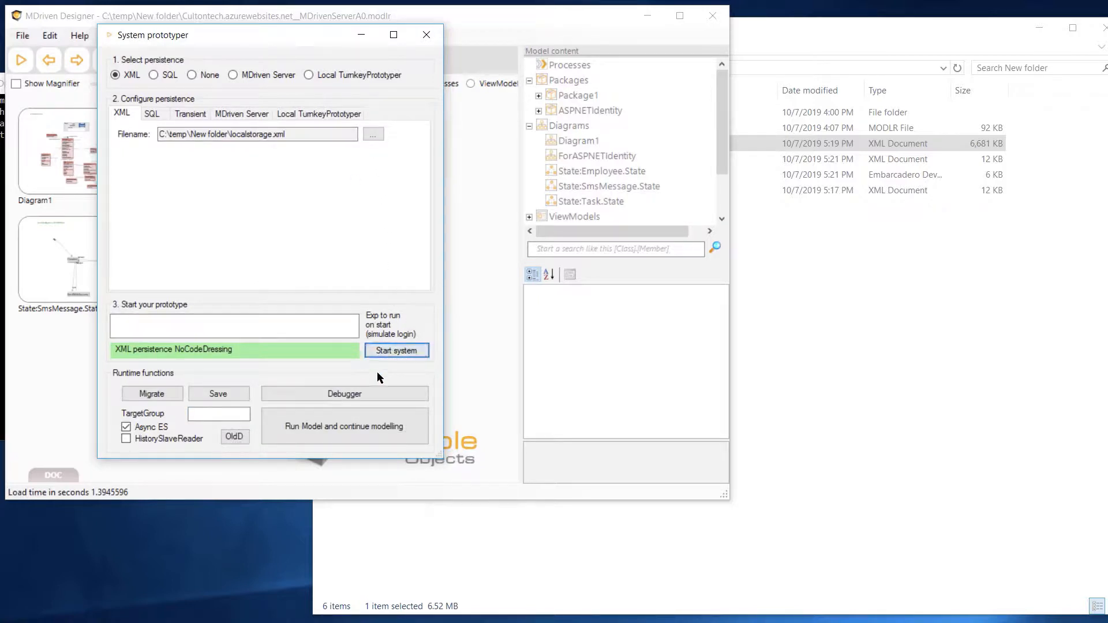
Execute TaskDefinition.allInstances->subsequence(0,49) in the restarted system's debugger, check the result list and close the debugger
left_click(344, 399)
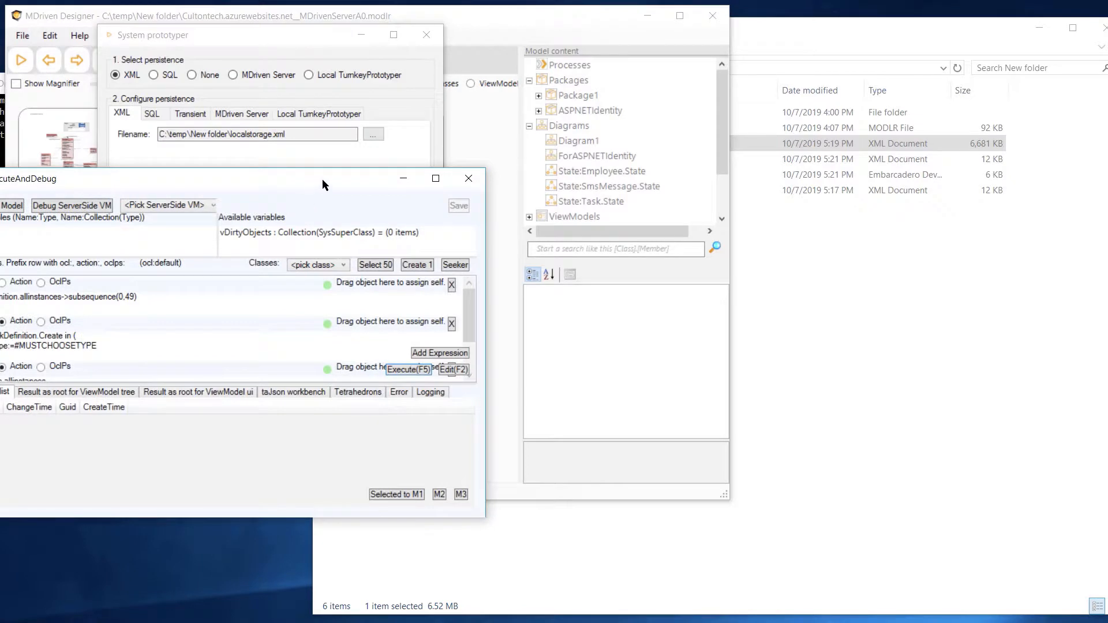
left_click_drag(322, 180, 496, 95)
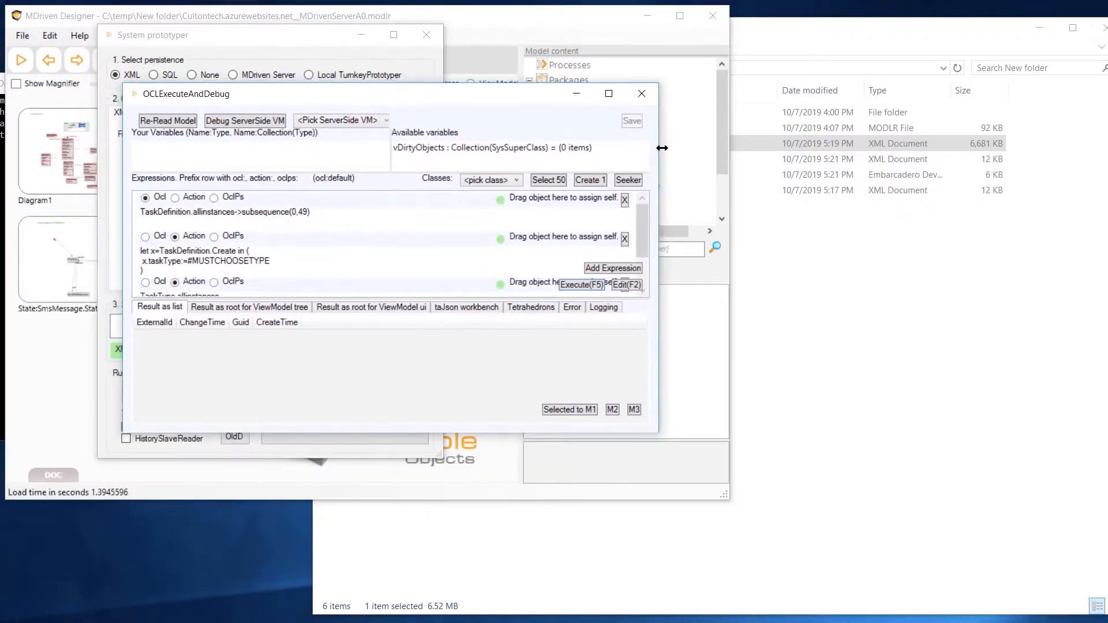
left_click(326, 211)
left_click(581, 285)
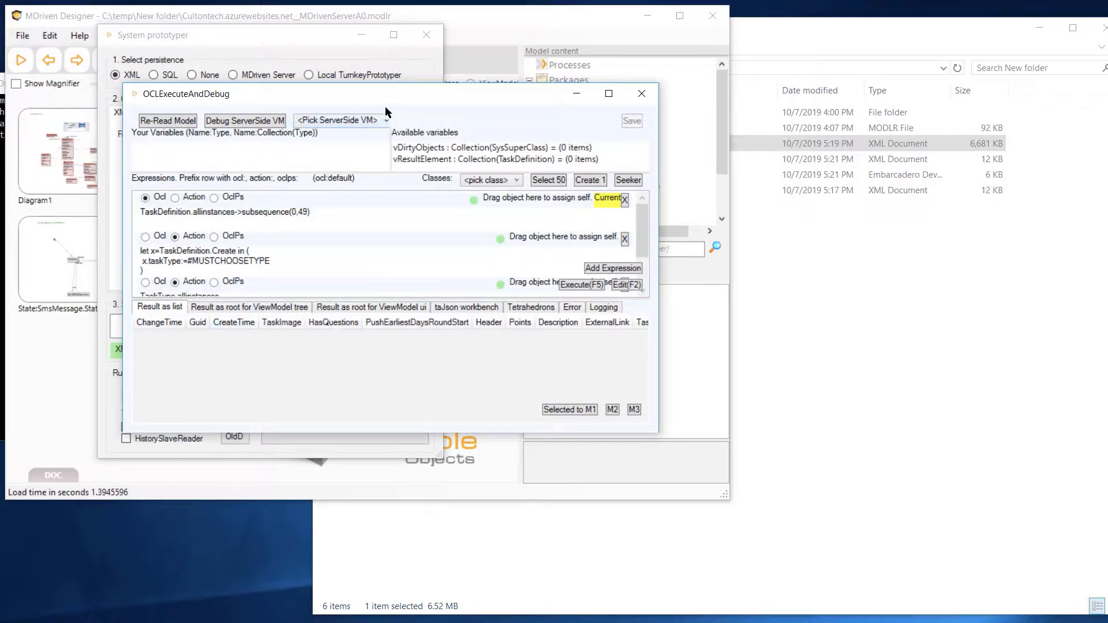
left_click_drag(363, 93, 369, 105)
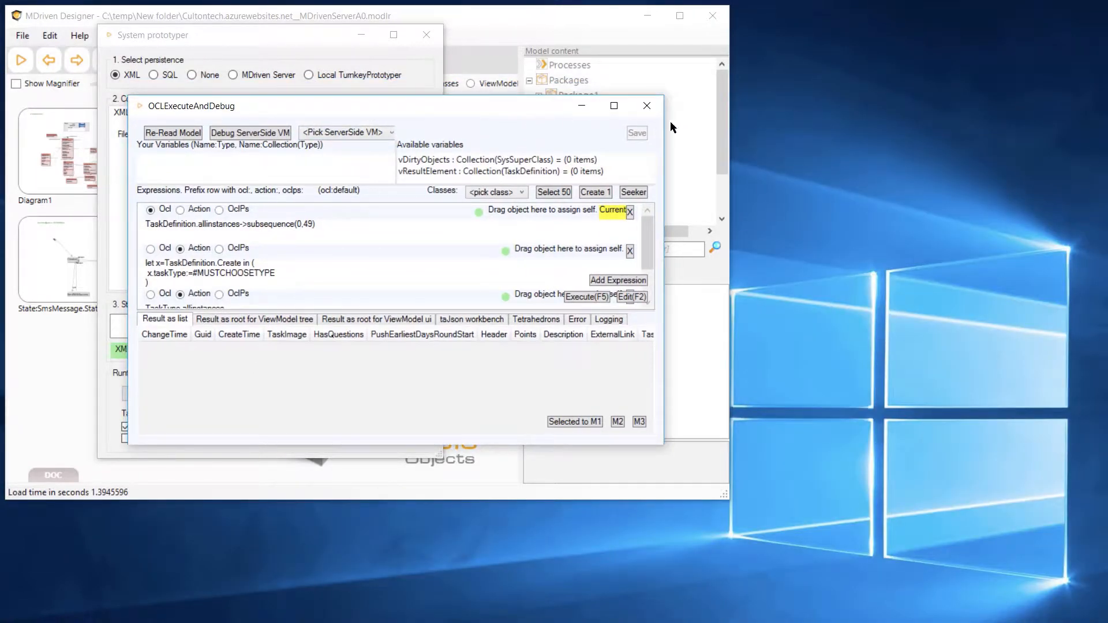
left_click(648, 107)
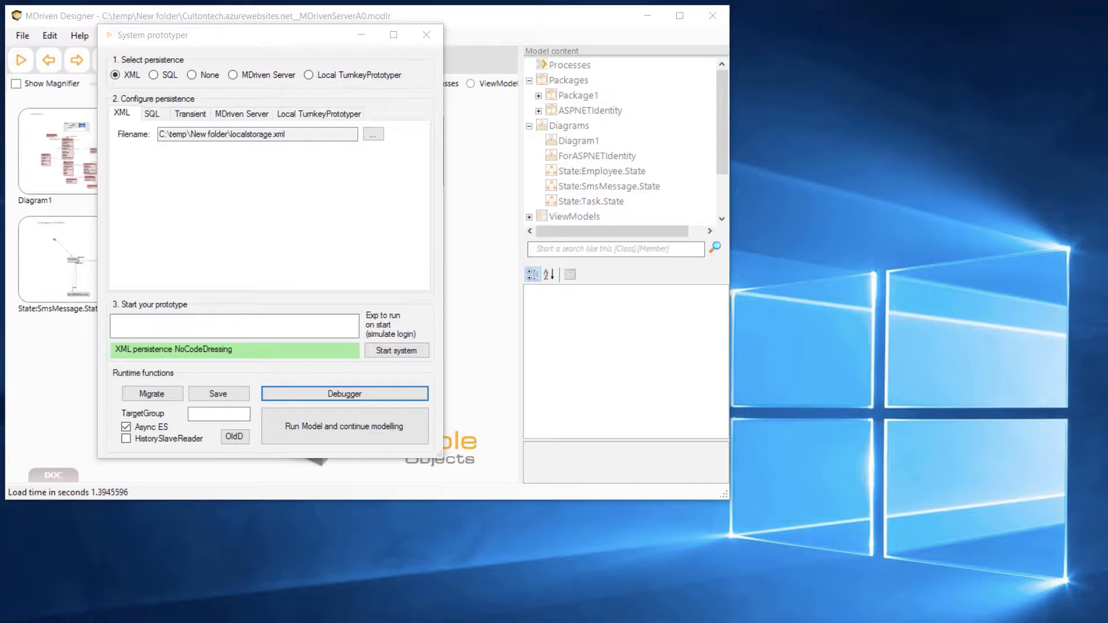
Check the size of localstorage.xml in the File Explorer folder and return to the system prototyper
left_click_drag(1107, 67, 788, 31)
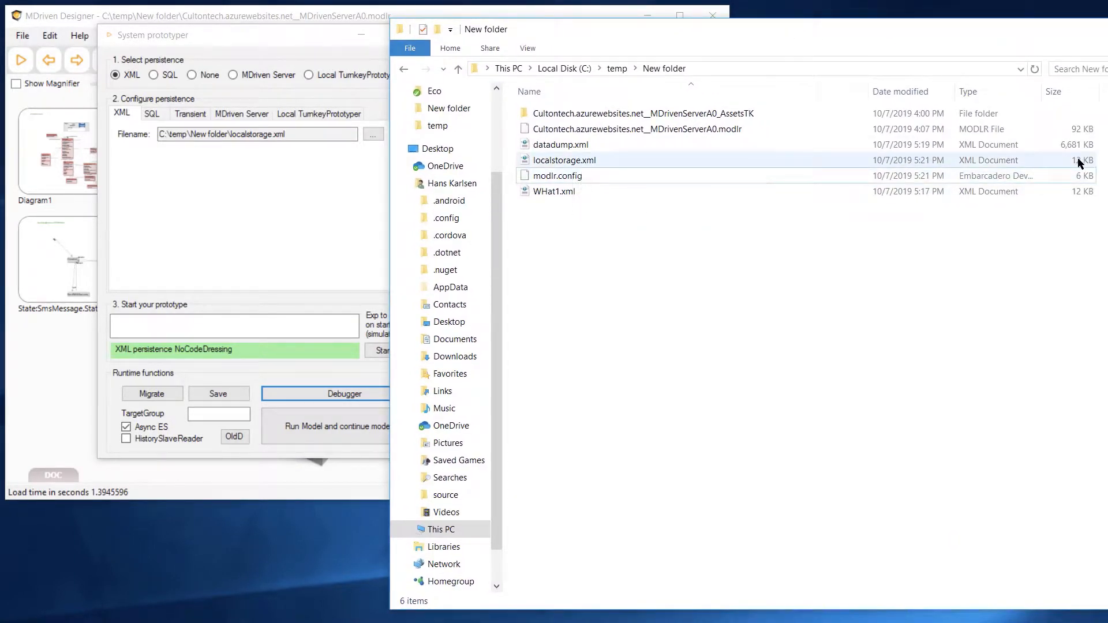
left_click_drag(837, 44, 777, 38)
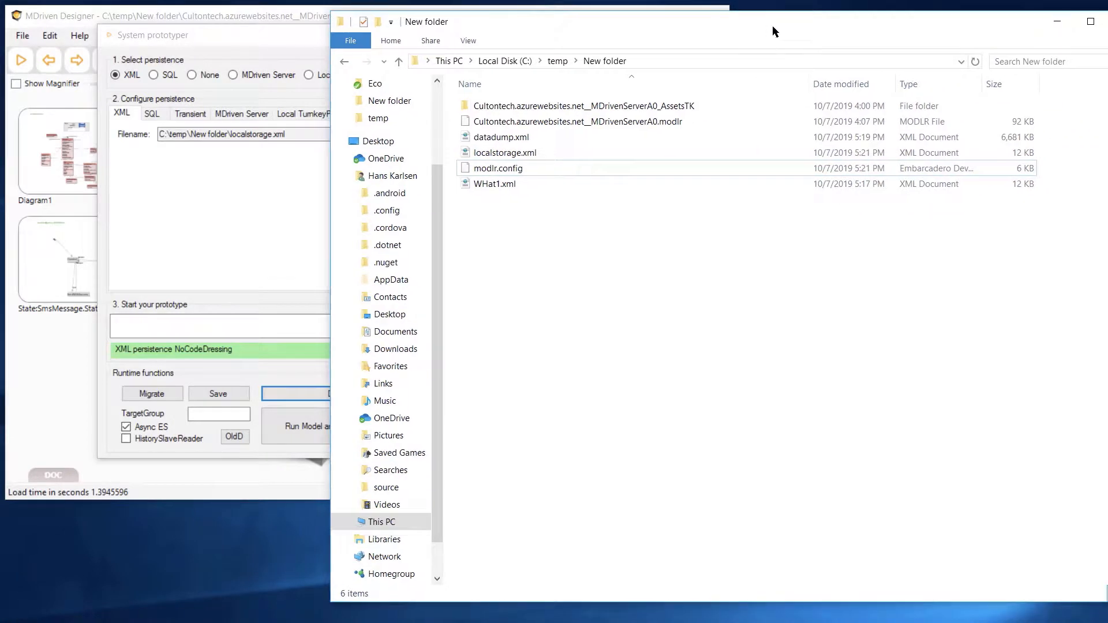
left_click(192, 240)
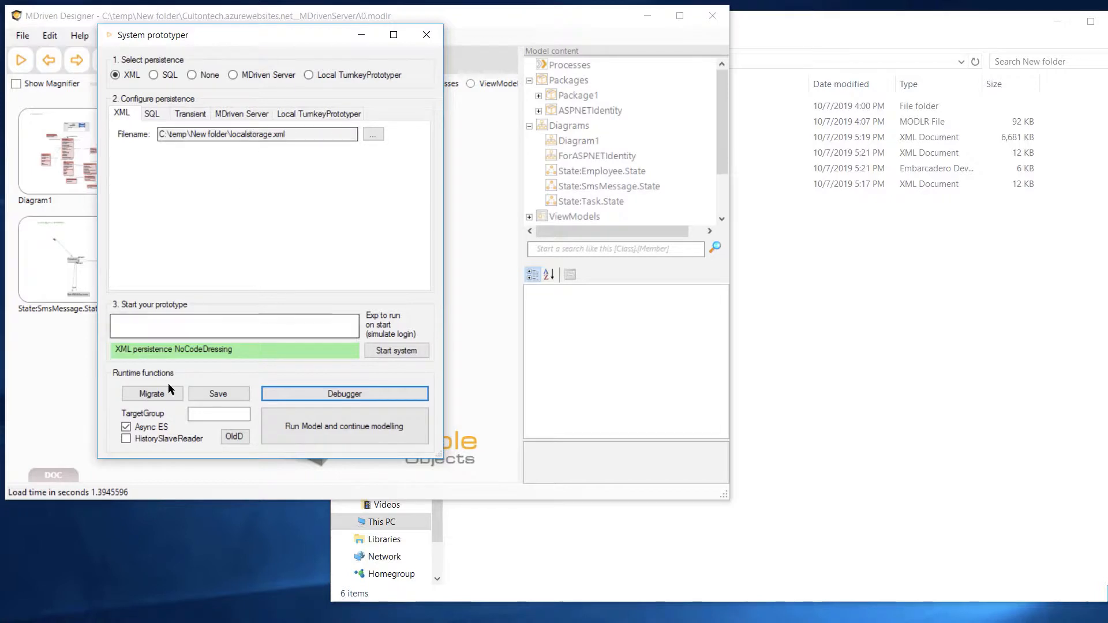
Open the Migrate tool and read the data of datadump.xml into the started XML-based system
left_click(152, 393)
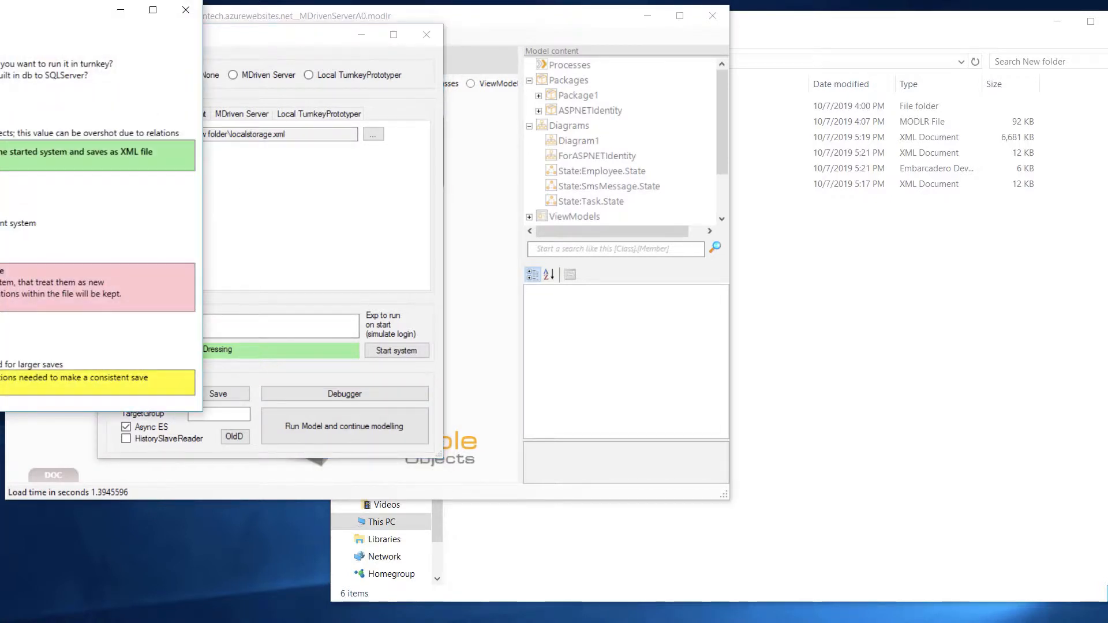
left_click_drag(34, 17, 284, 35)
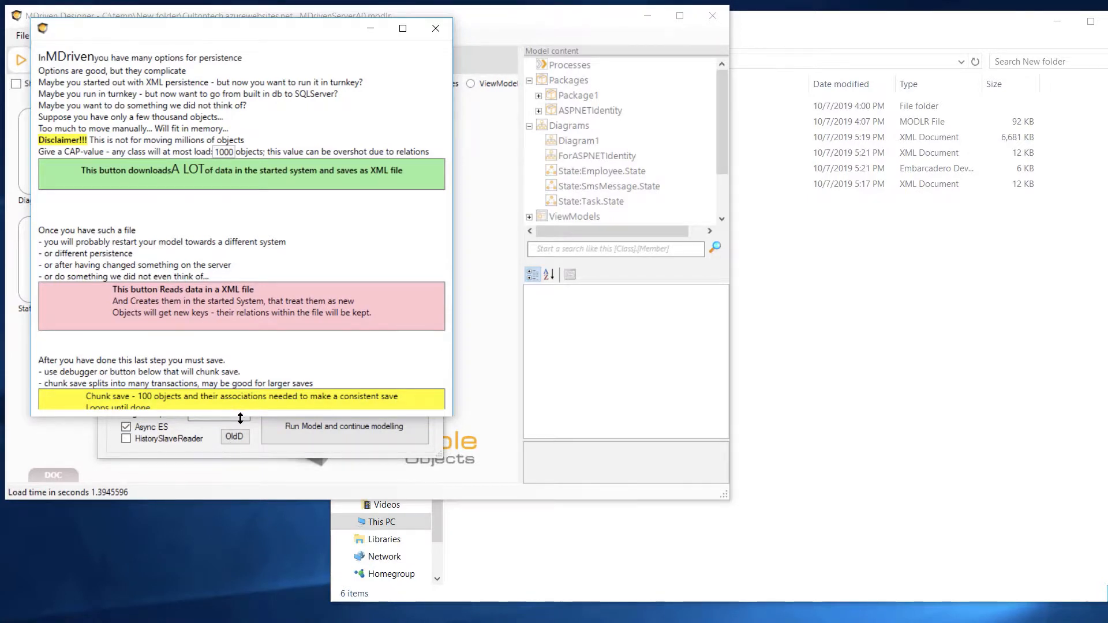
left_click_drag(239, 417, 239, 447)
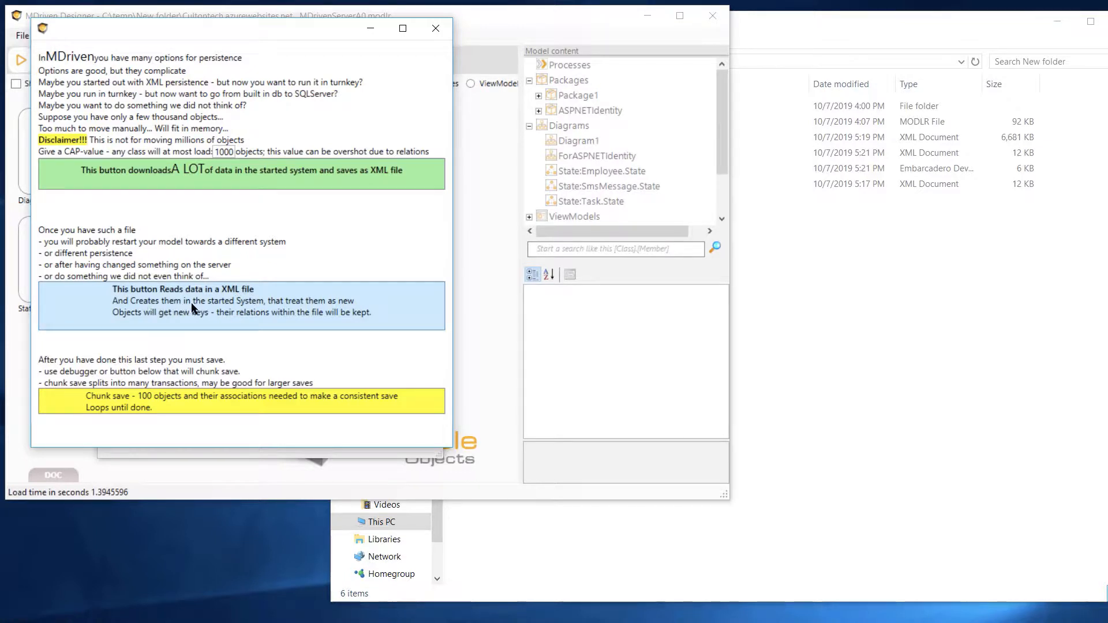
left_click(312, 318)
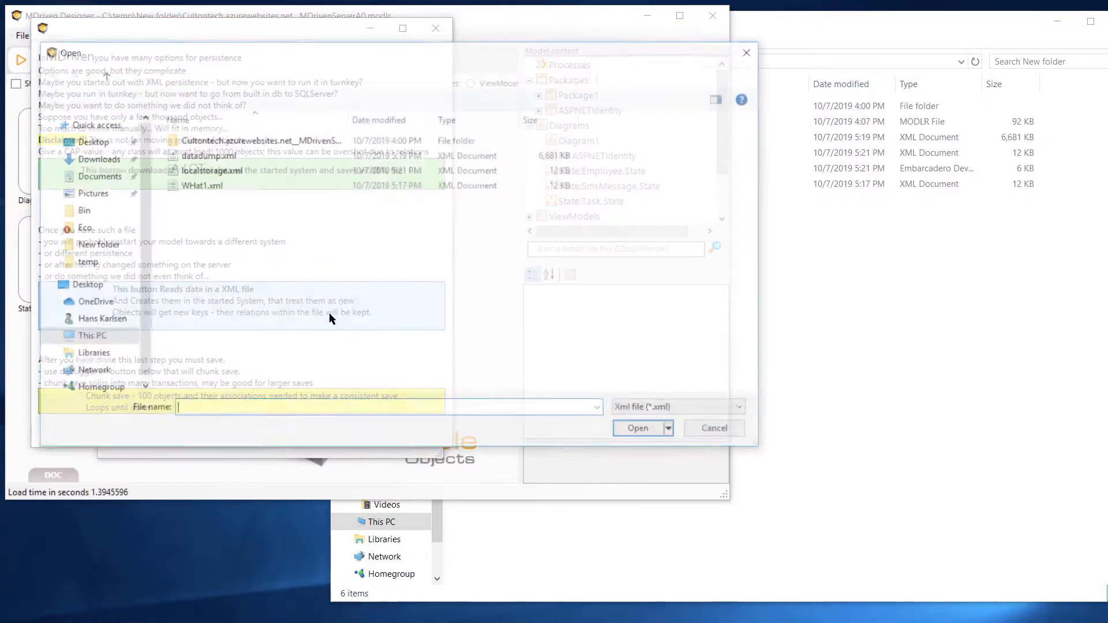
left_click(203, 158)
left_click(203, 156)
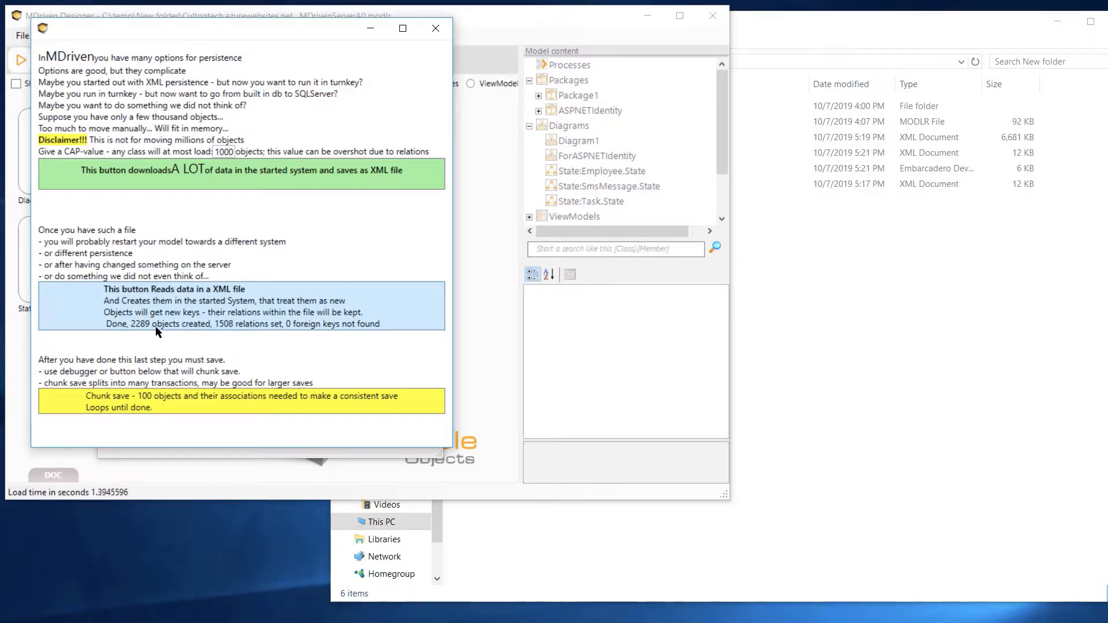
Save the imported objects with the chunk save and check the size of localstorage.xml in File Explorer
left_click(226, 404)
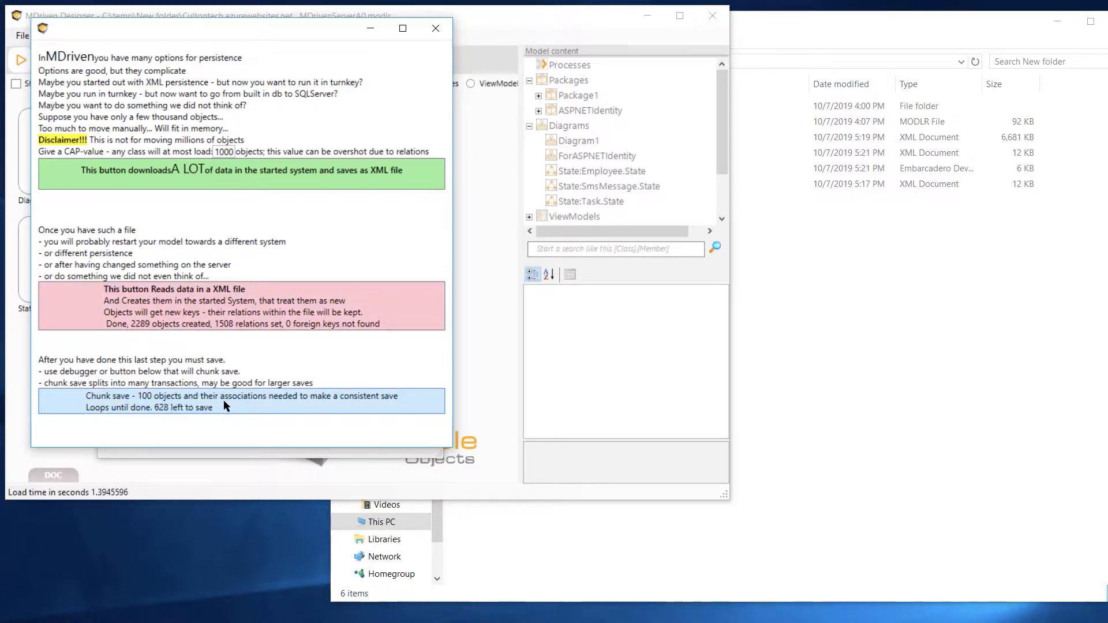
left_click(436, 29)
left_click(953, 329)
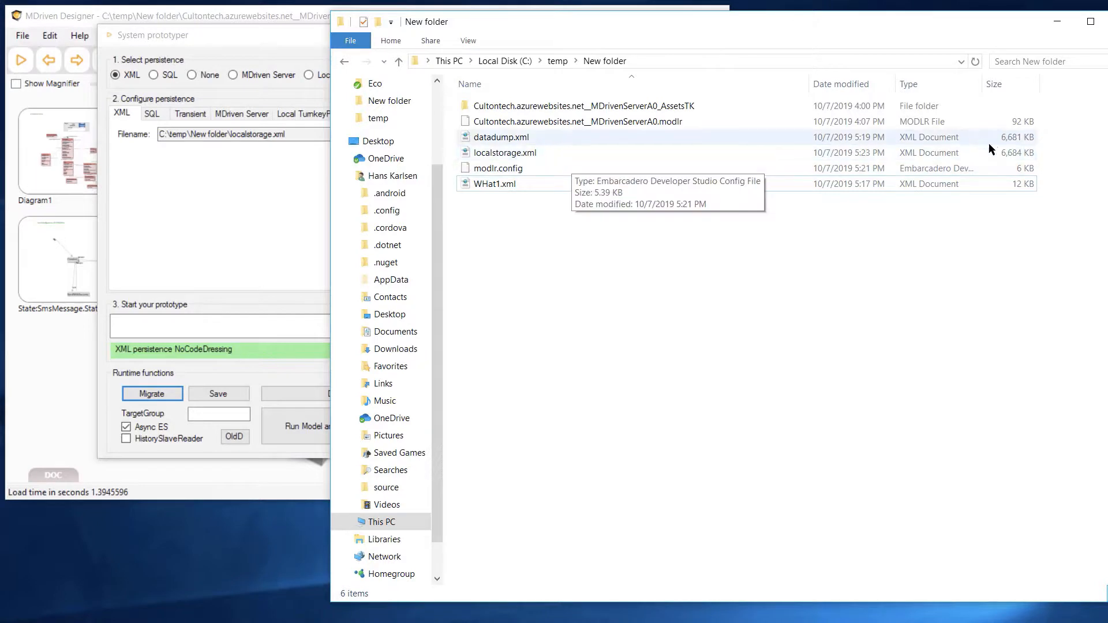
left_click(216, 237)
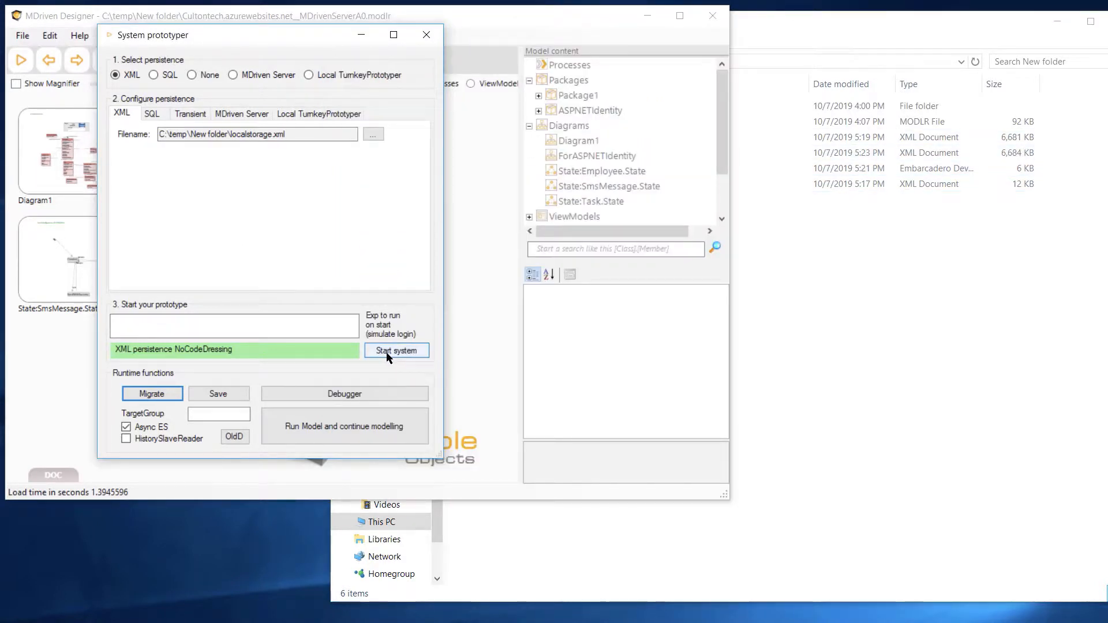
Open the debugger on the migrated system and list the task definitions with TaskDefinition.allInstances->subsequence(0,49)
left_click(341, 396)
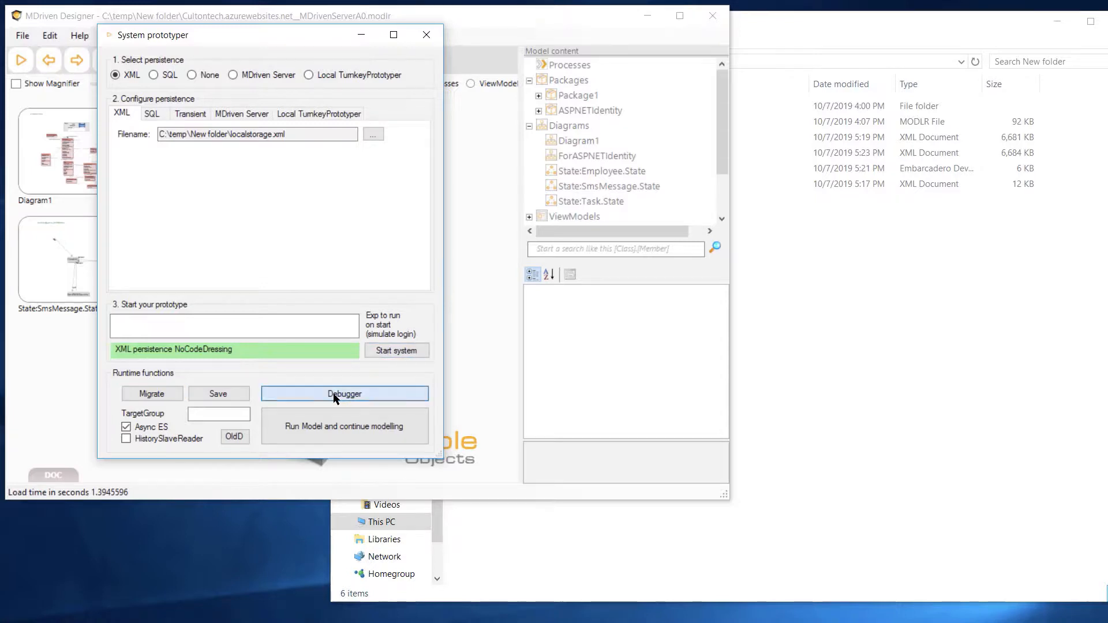
left_click_drag(22, 31, 266, 51)
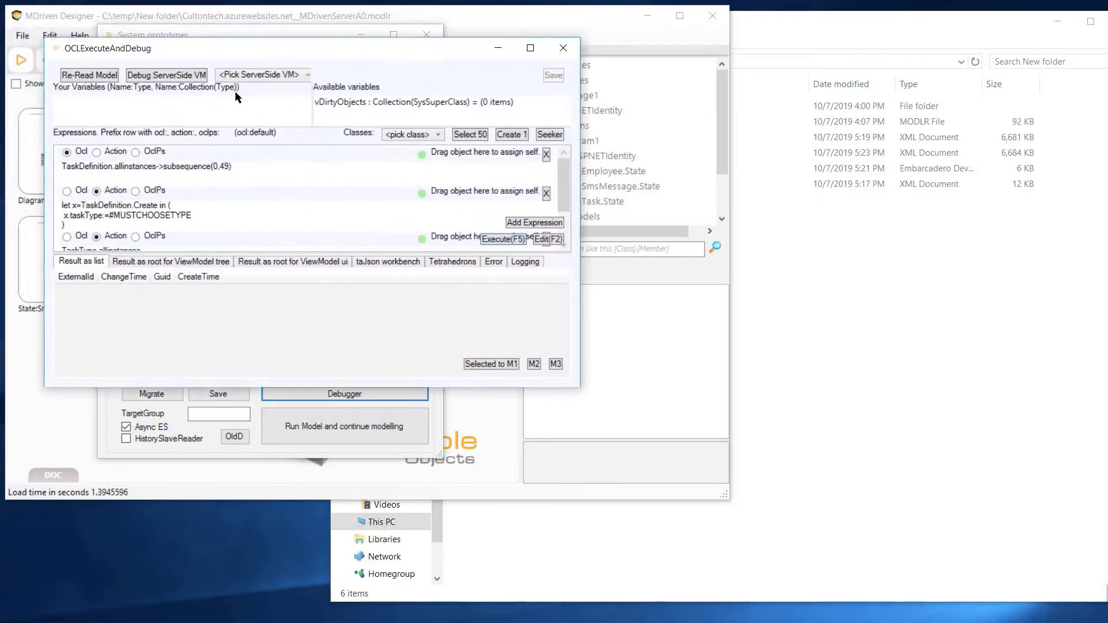
double_click(236, 166)
left_click(493, 241)
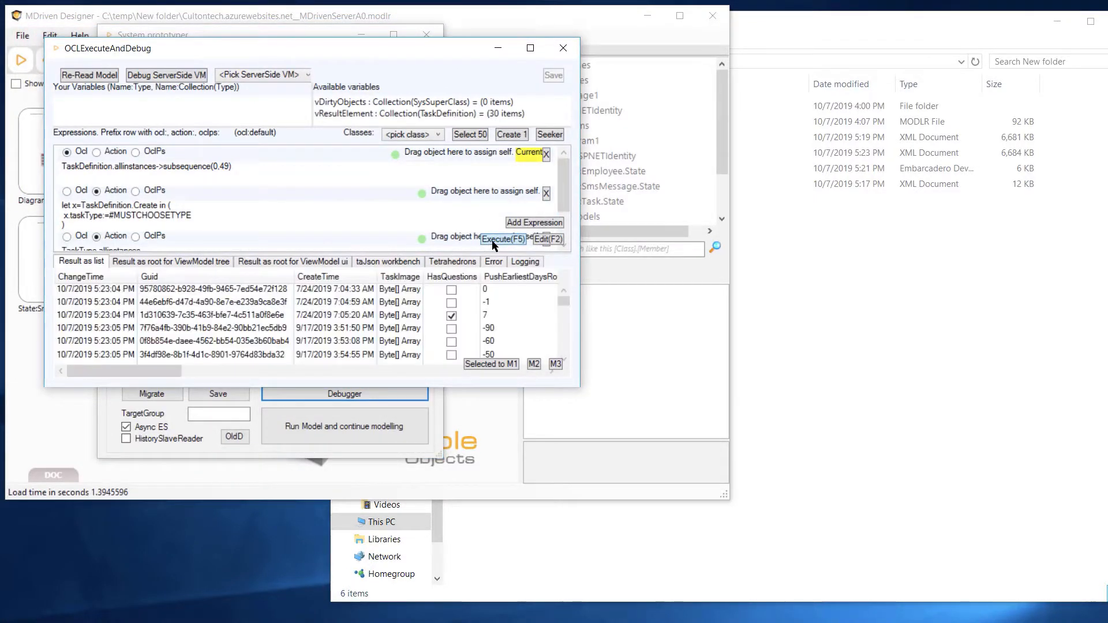
Open the "Status check - first week?" task definition, examine its properties, image and relations, and close it and the debugger
left_click_drag(298, 318, 95, 134)
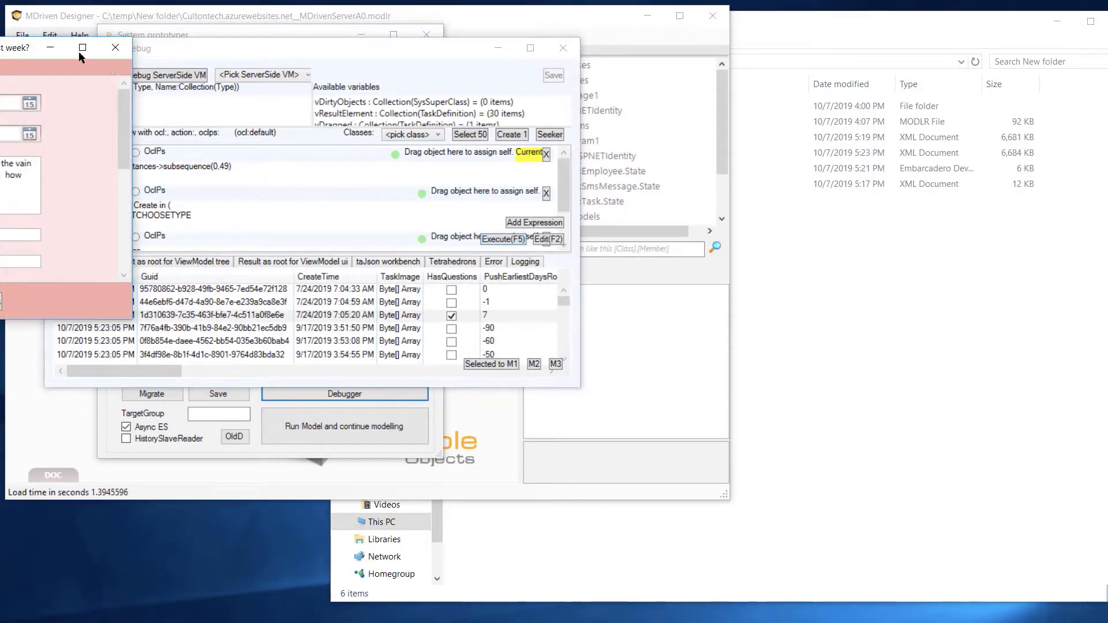
left_click_drag(78, 51, 445, 110)
scroll(486, 226, "down", 1)
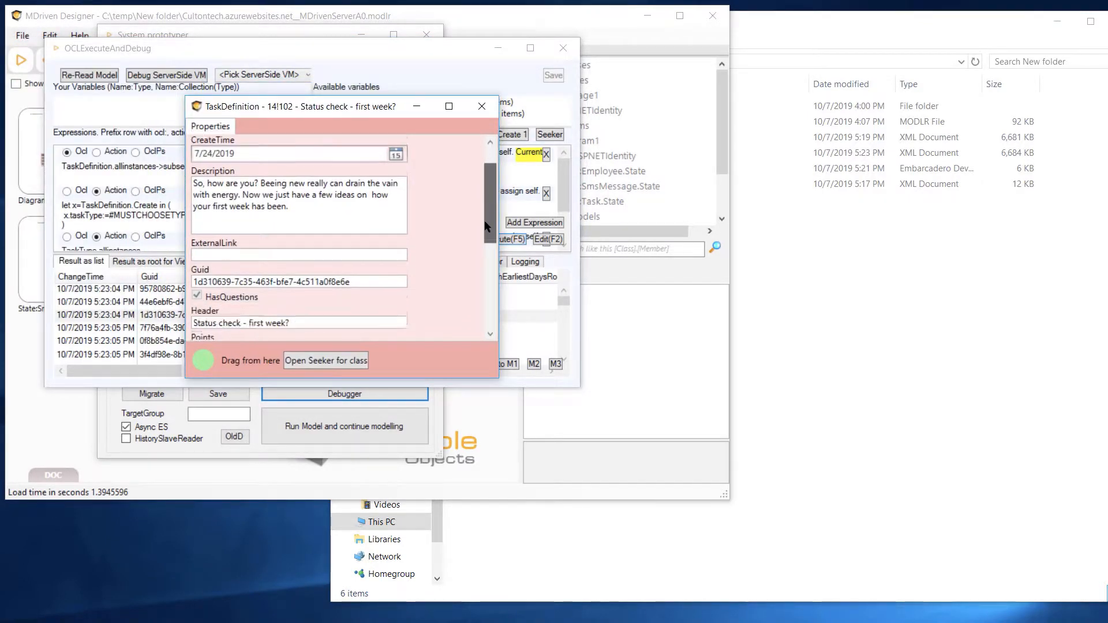
scroll(487, 227, "down", 3)
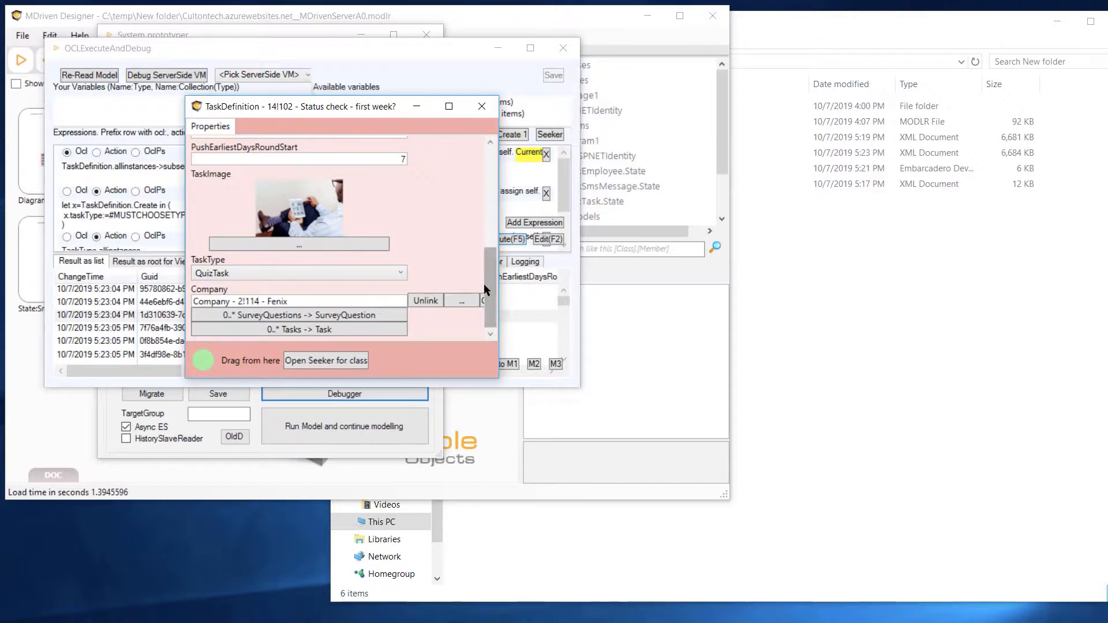
scroll(488, 271, "up", 3)
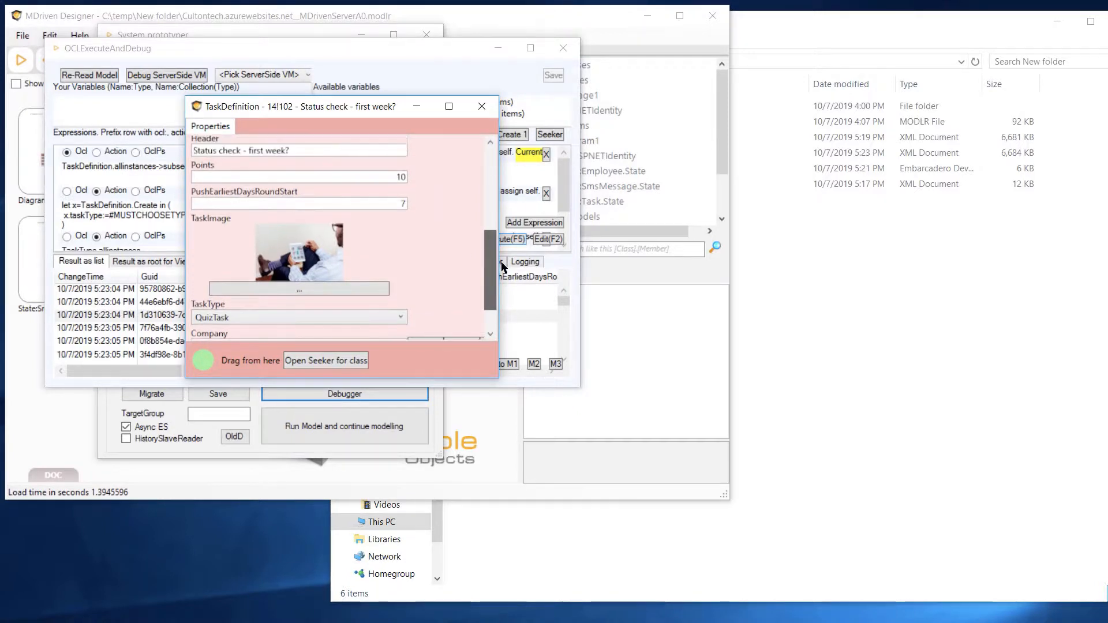
left_click_drag(512, 201, 517, 410)
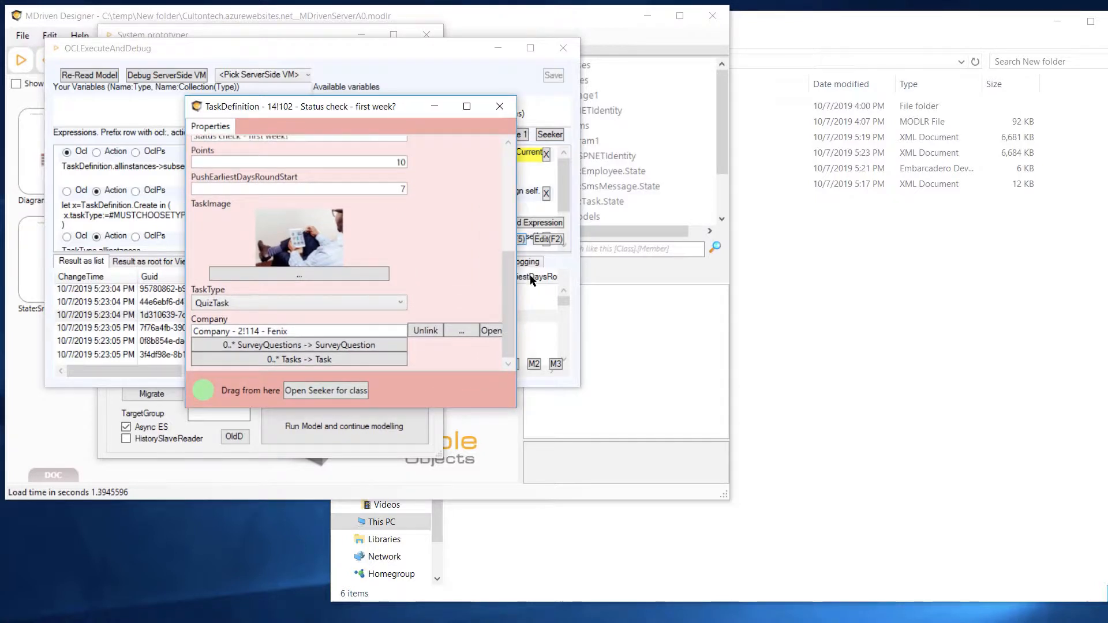
left_click(500, 106)
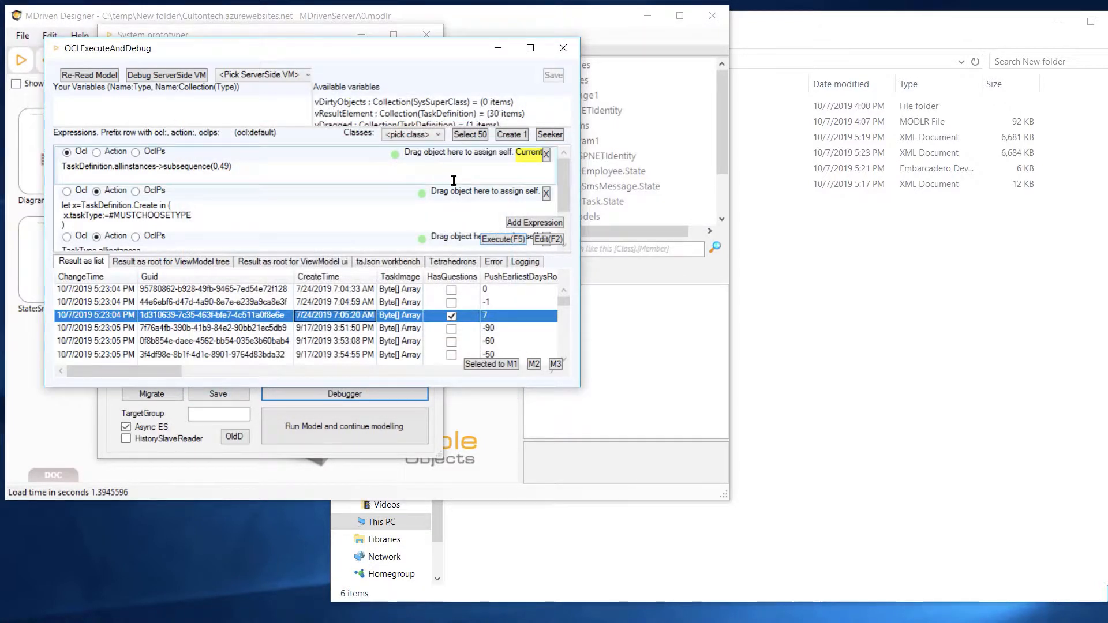
left_click(563, 51)
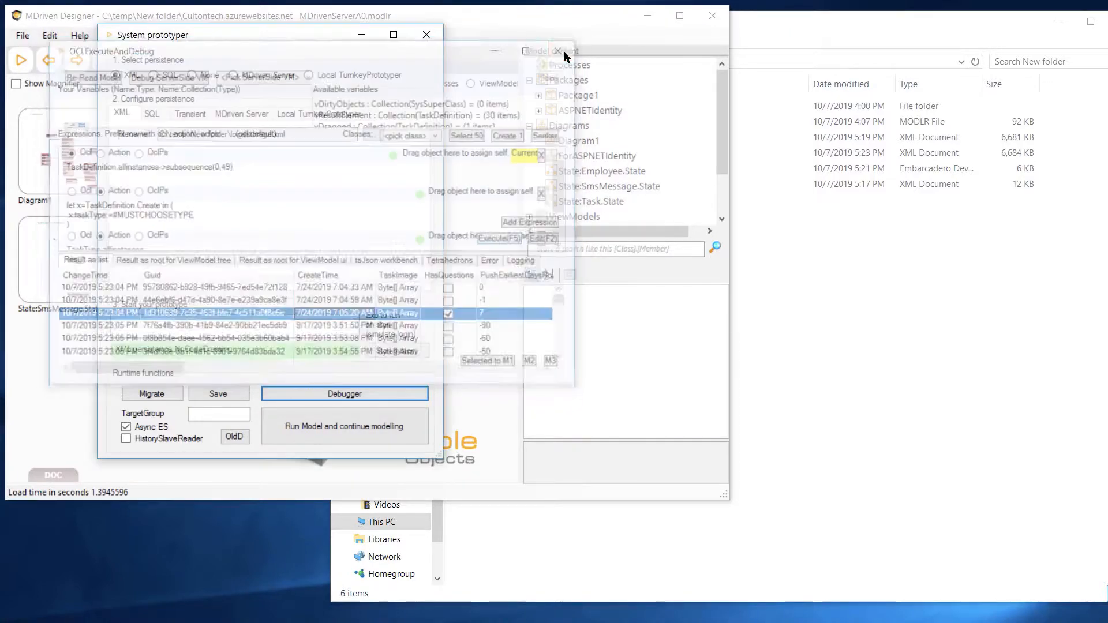
Switch the prototyper to Local TurnkeyPrototyper persistence and start the local MDriven Turnkey Core, dismissing the crash dialog
left_click_drag(244, 36, 256, 34)
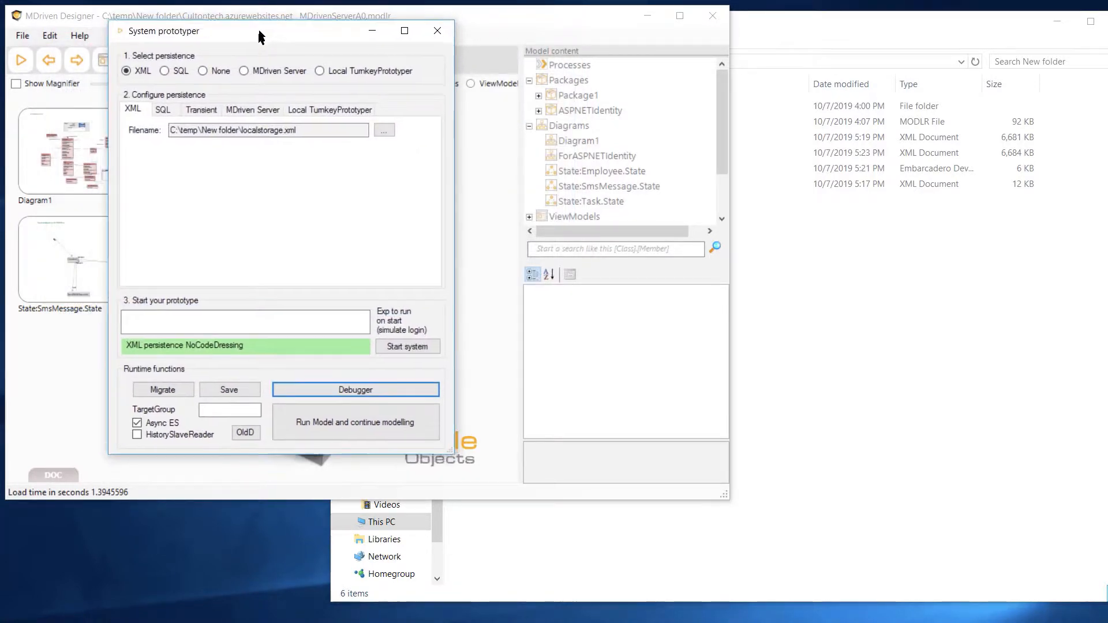
left_click(365, 74)
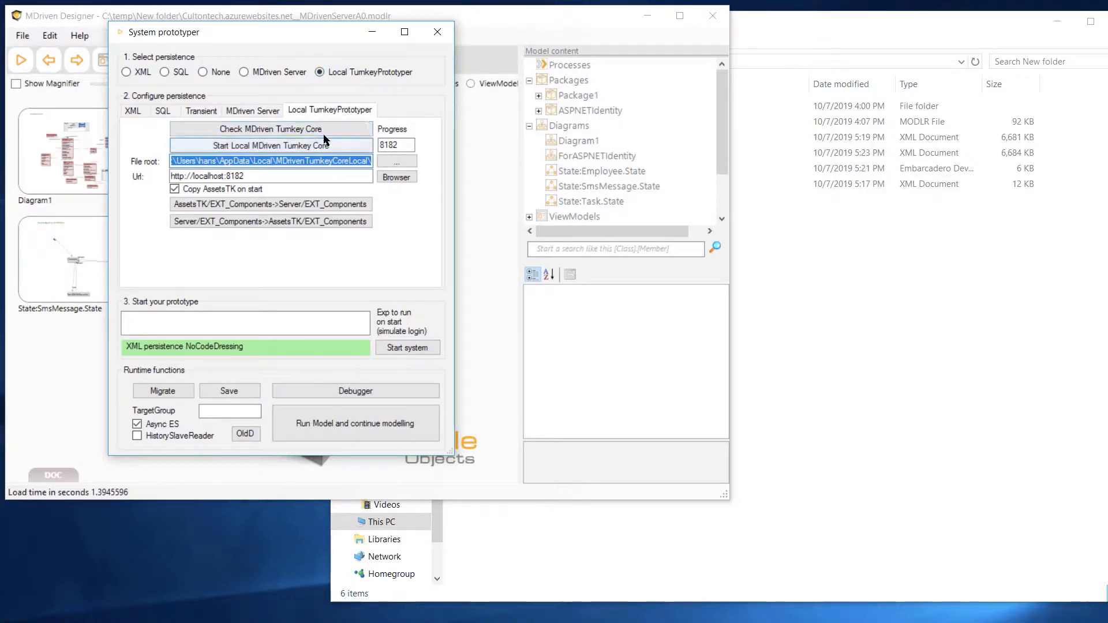
left_click(295, 147)
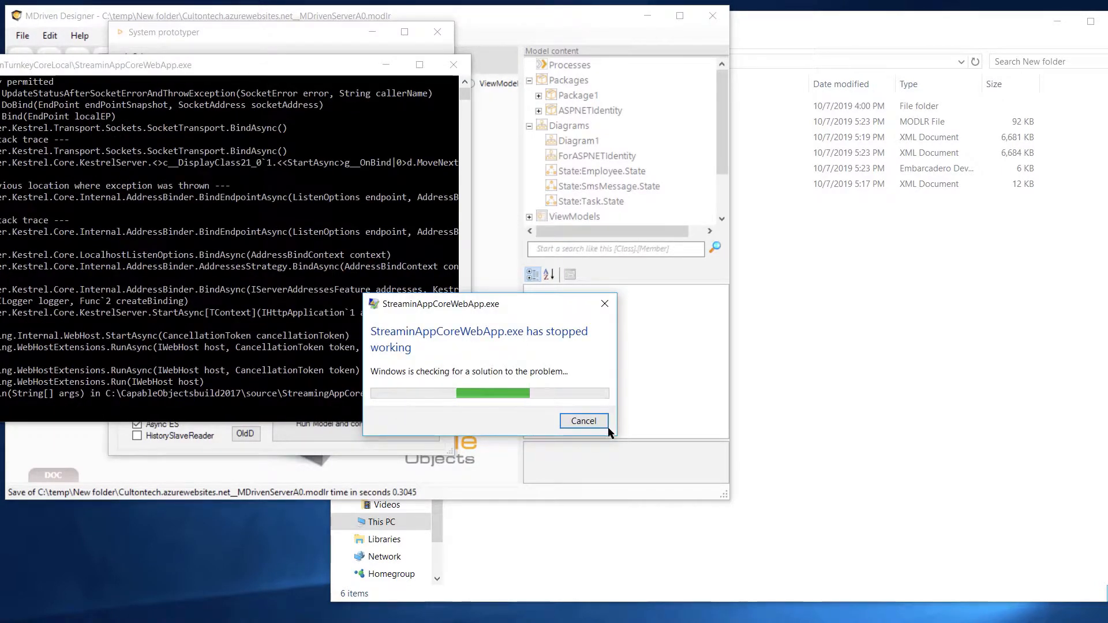
left_click(584, 419)
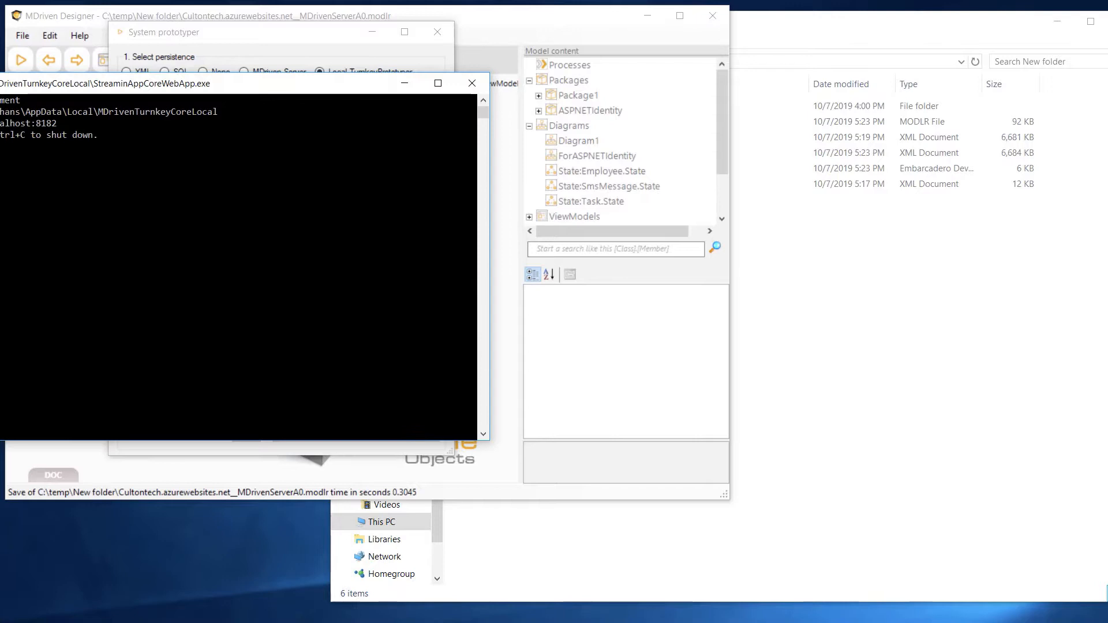
Close the server console, restart the local MDriven Turnkey Core, and arrange its console and browser windows side by side
left_click(472, 84)
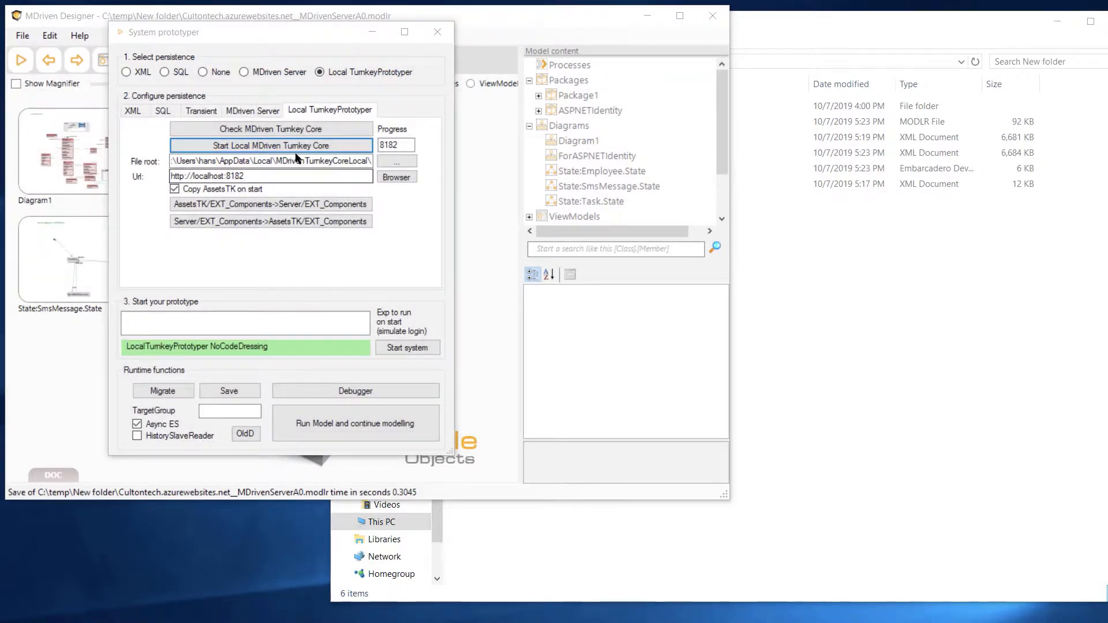
left_click(265, 147)
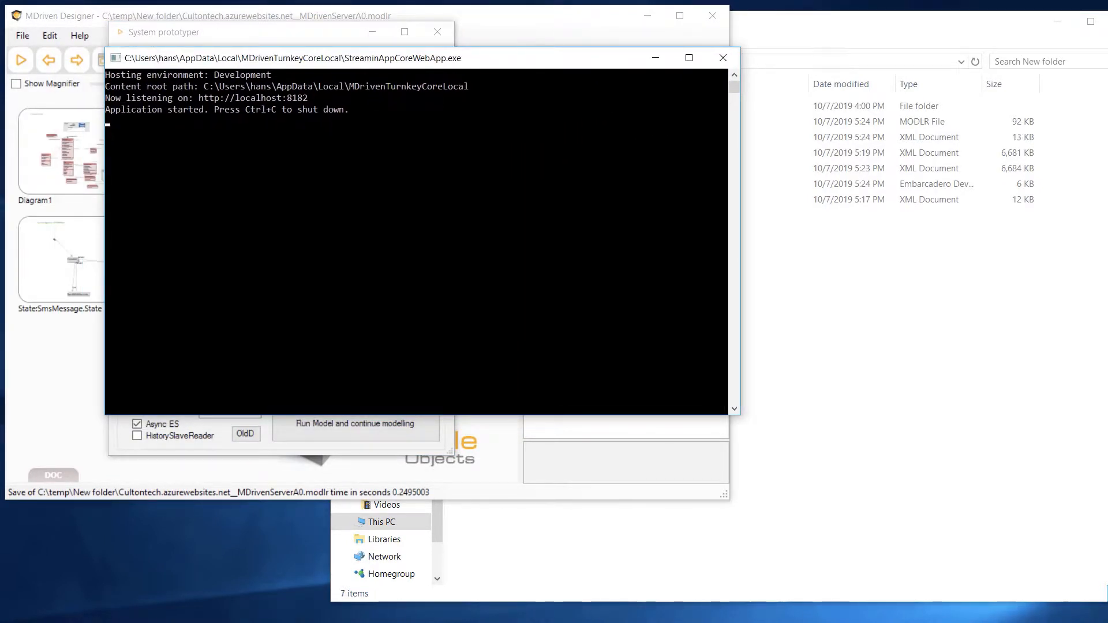
left_click_drag(228, 55, 136, 17)
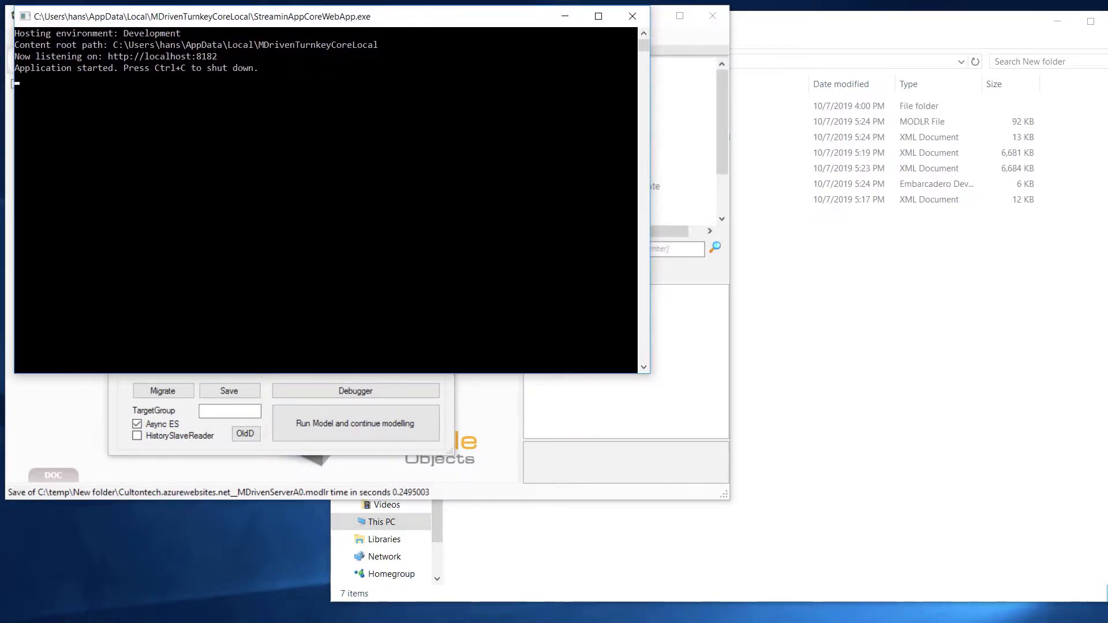
left_click_drag(892, 207, 894, 41)
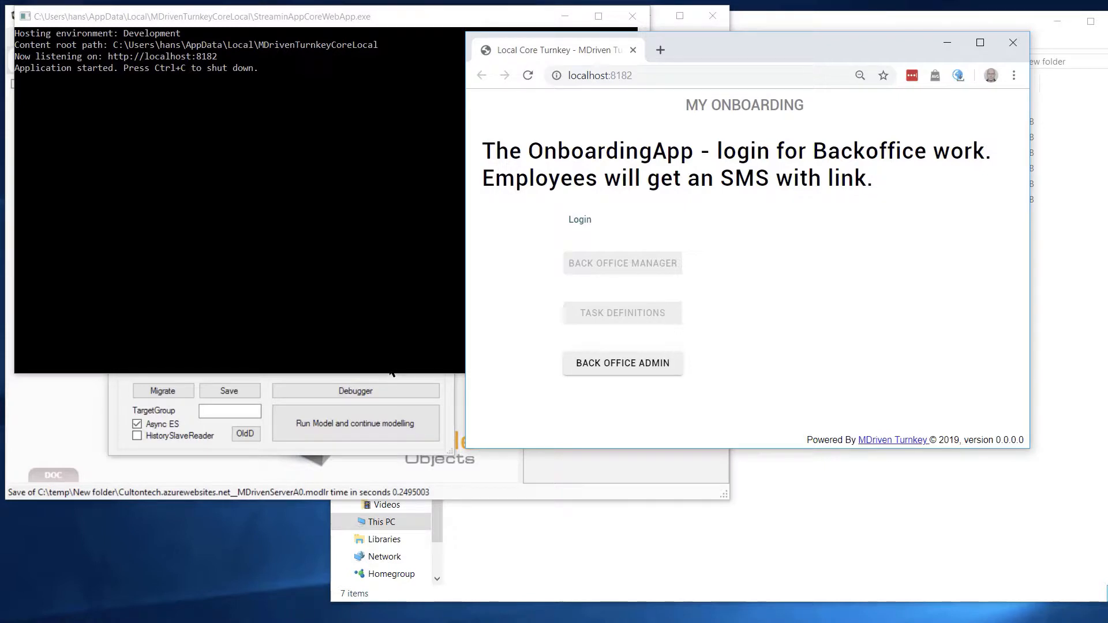
left_click(120, 384)
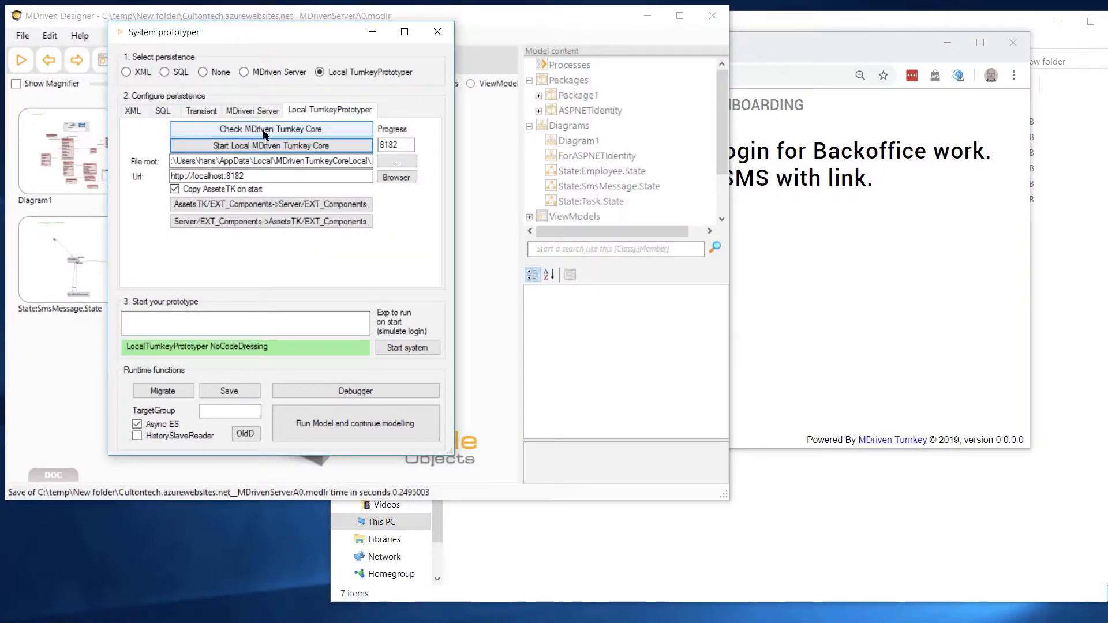
Copy the full path of Cultontech.azurewebsites.net__MDrivenServerA0.PrototypeData.xml in C:\temp\New folder from File Explorer
left_click(638, 523)
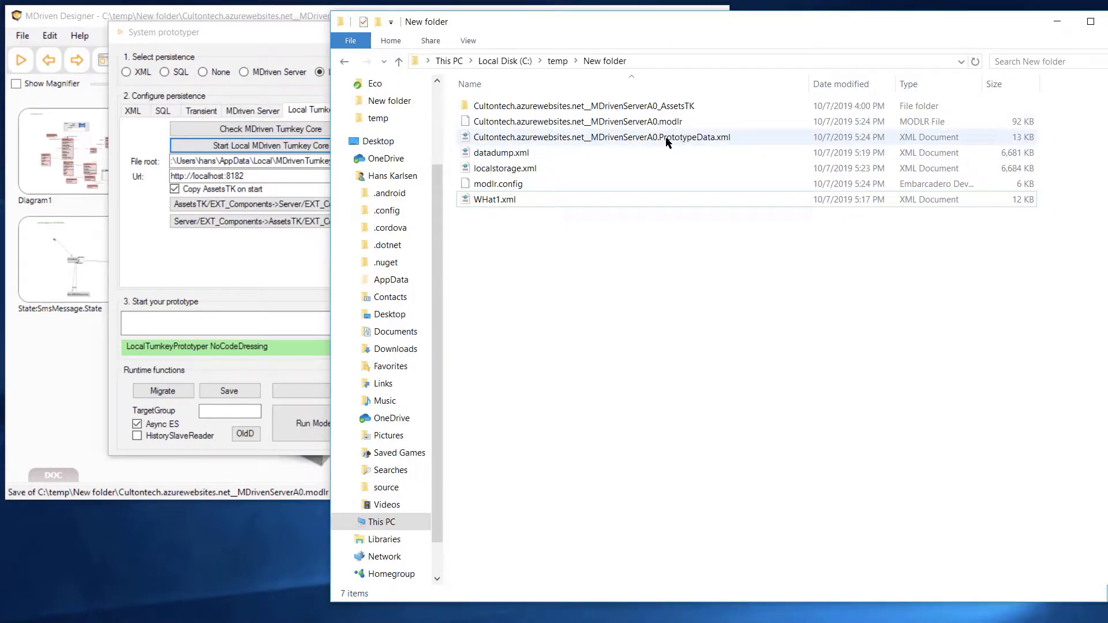
left_click(726, 140)
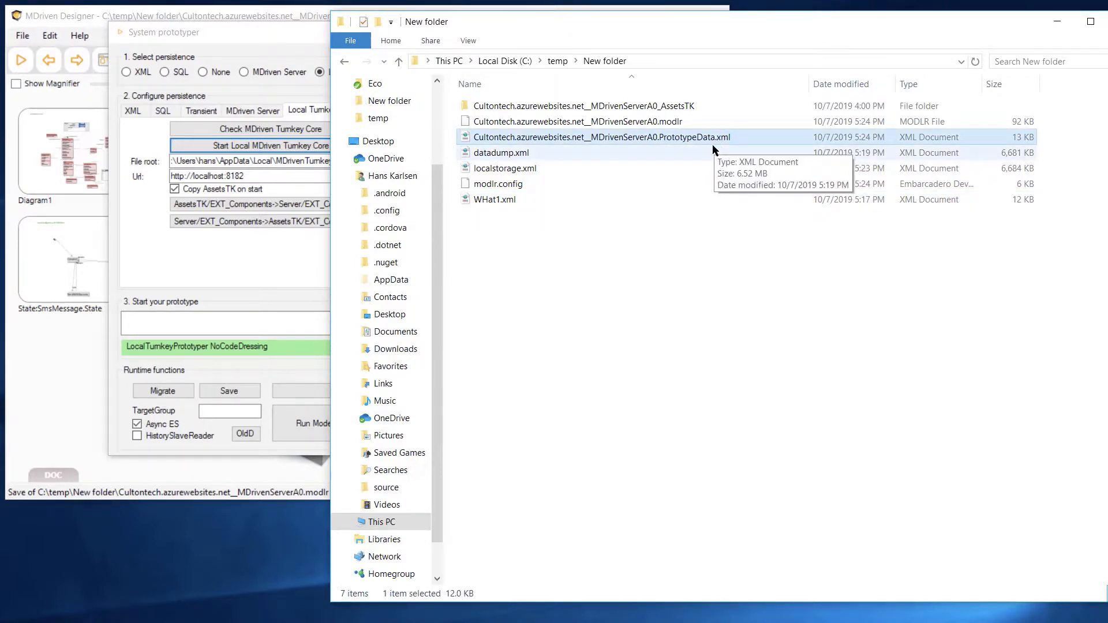
left_click(727, 143)
key("ctrl+c")
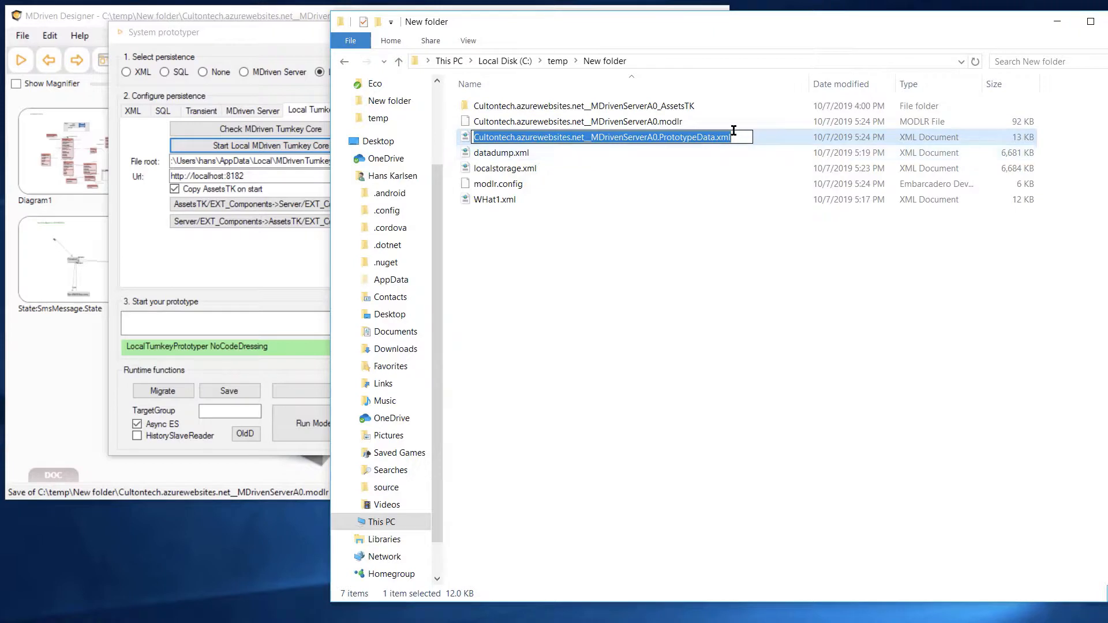
left_click(688, 56)
left_click(673, 60)
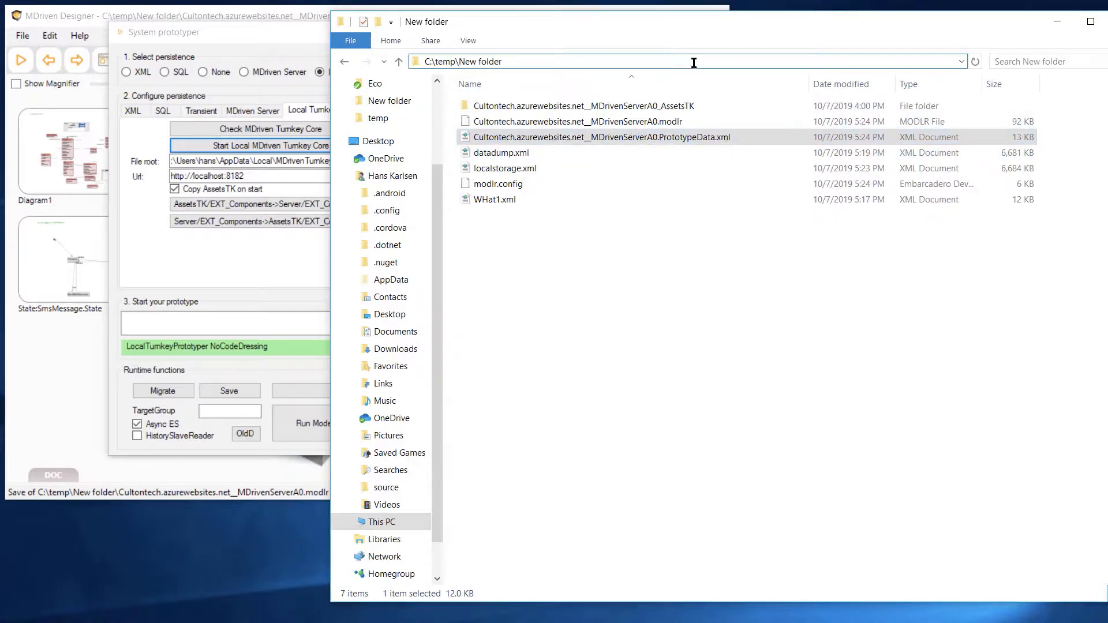
type("\\")
key("ctrl+v")
key("ctrl+a")
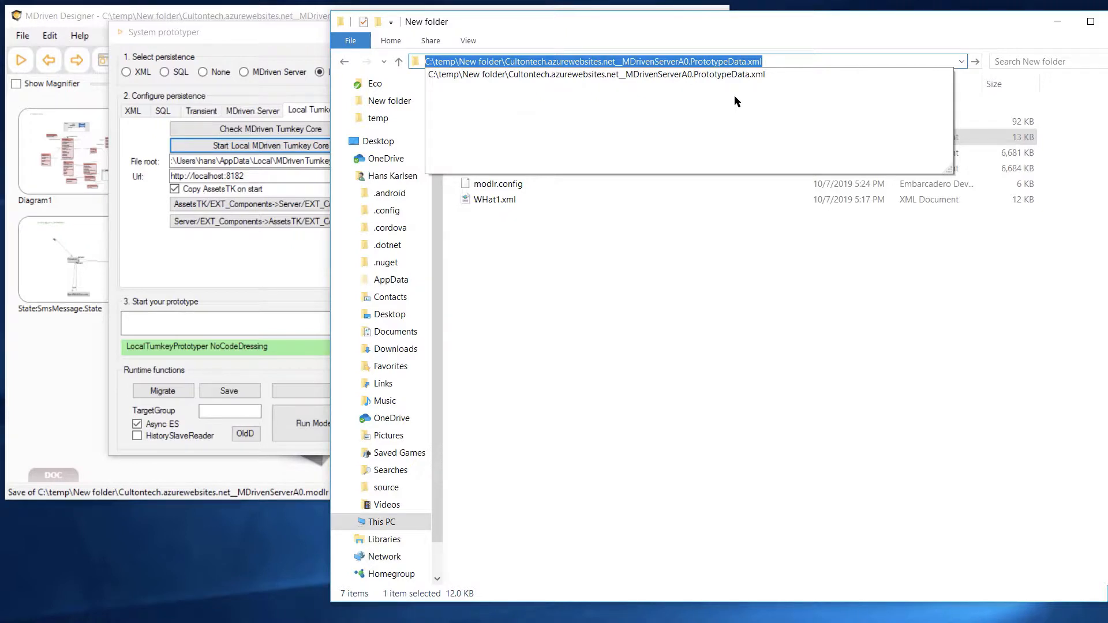
left_click(694, 265)
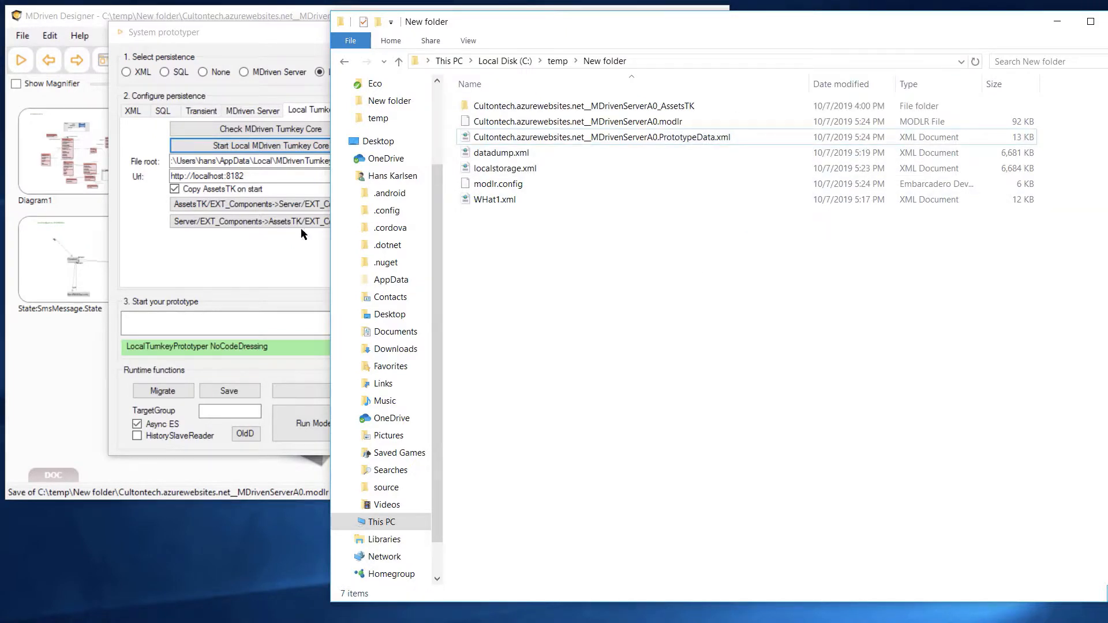
Switch the prototyper to XML persistence with Cultontech.azurewebsites.net__MDrivenServerA0.PrototypeData.xml as its file and start the system
left_click(134, 212)
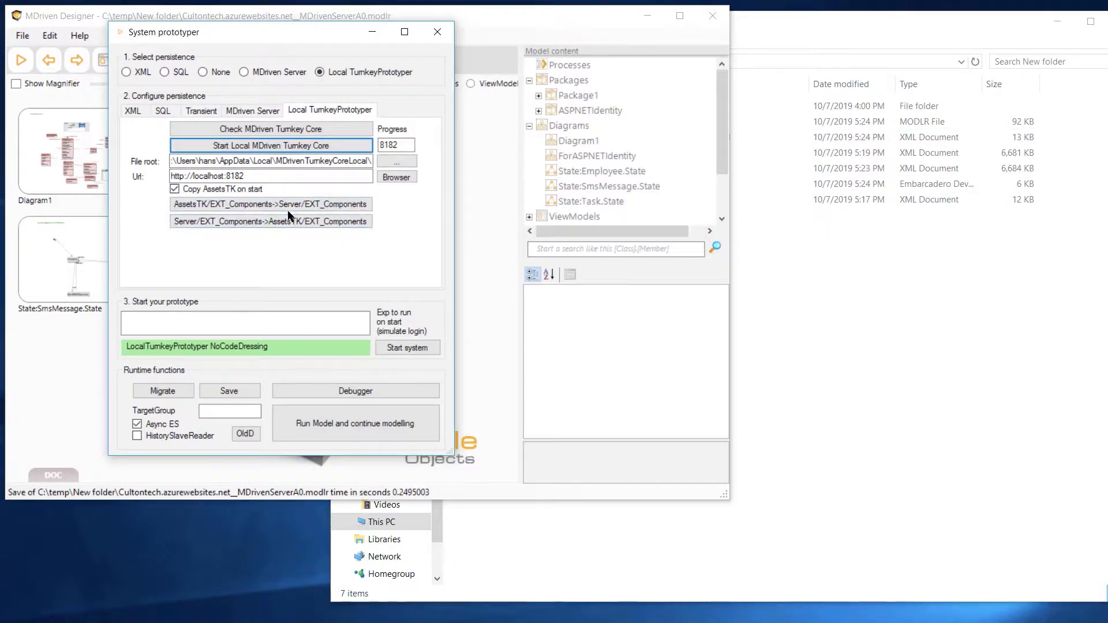
left_click(149, 72)
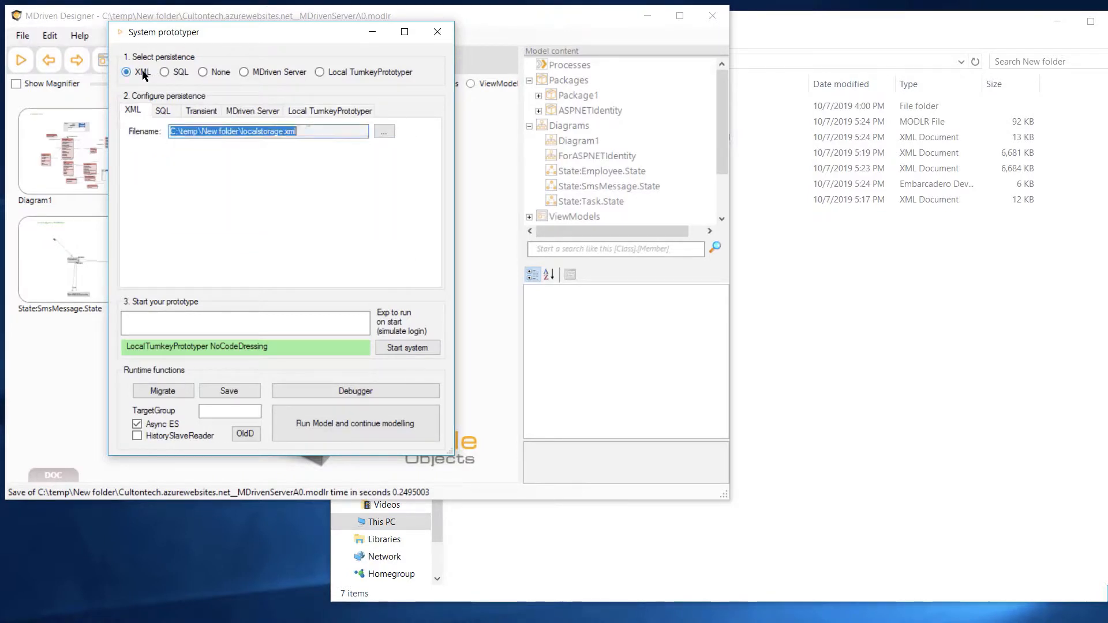
left_click(384, 134)
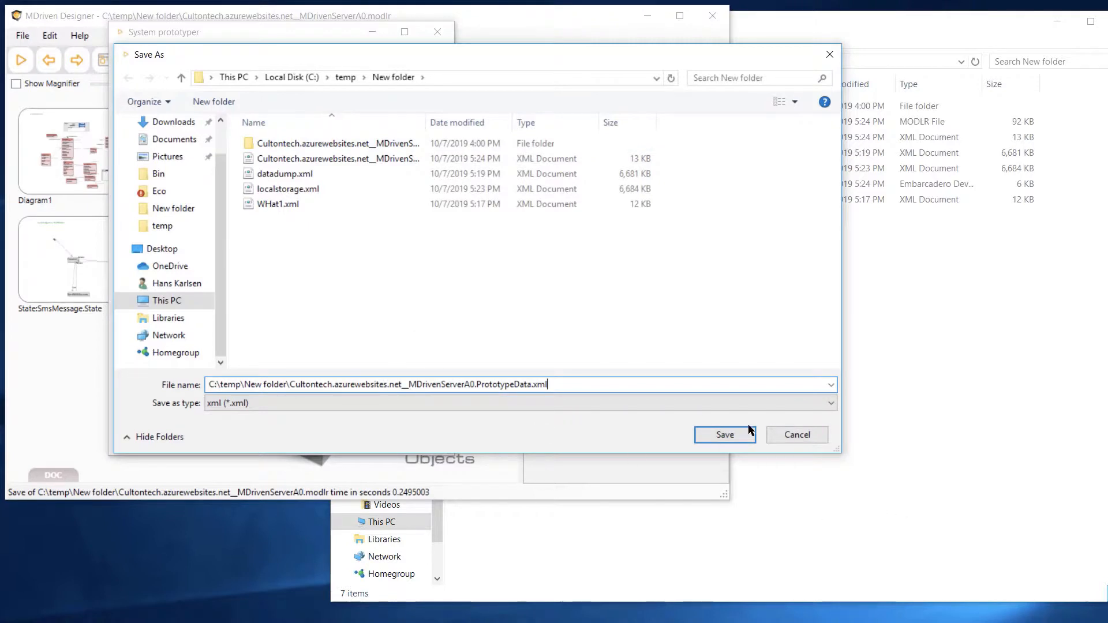
left_click(725, 435)
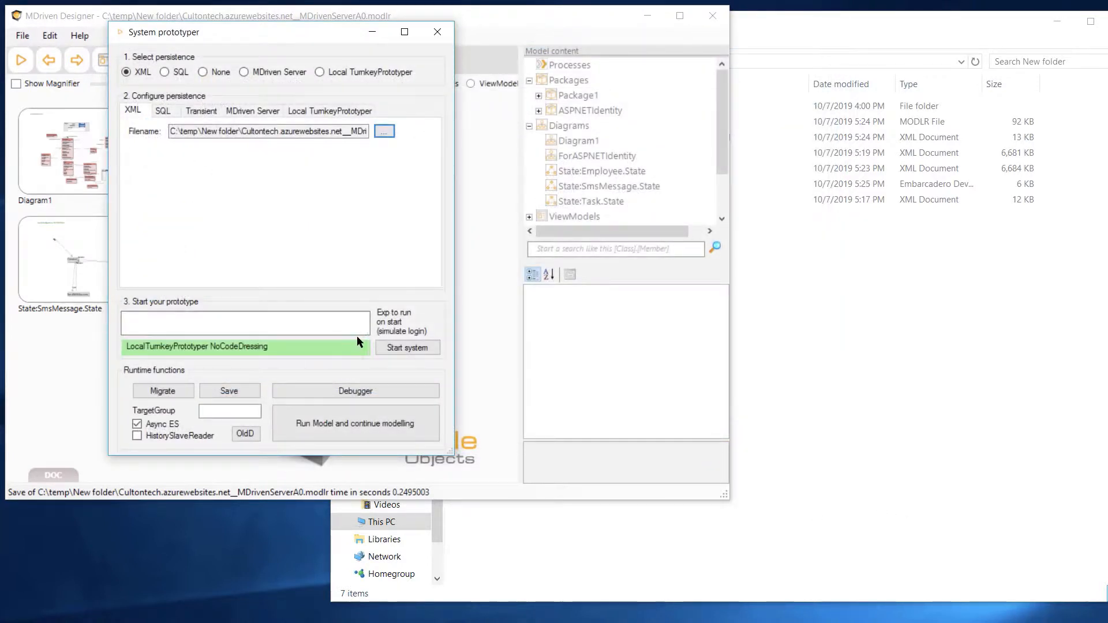
left_click(407, 347)
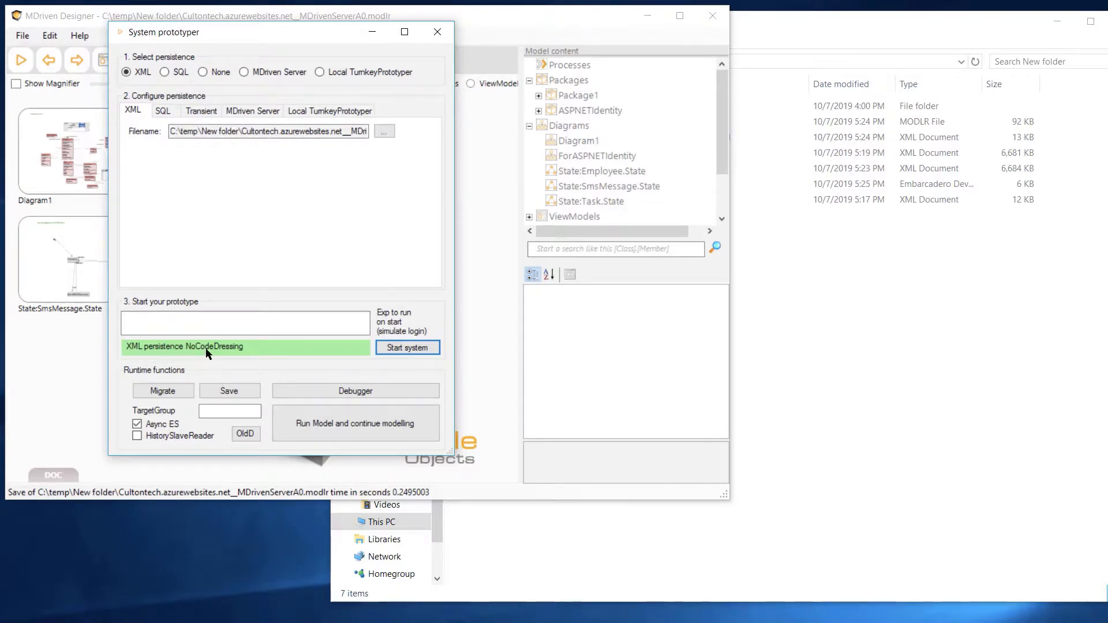
Open the migration window and import the objects from datadump.xml into the started system
left_click(164, 391)
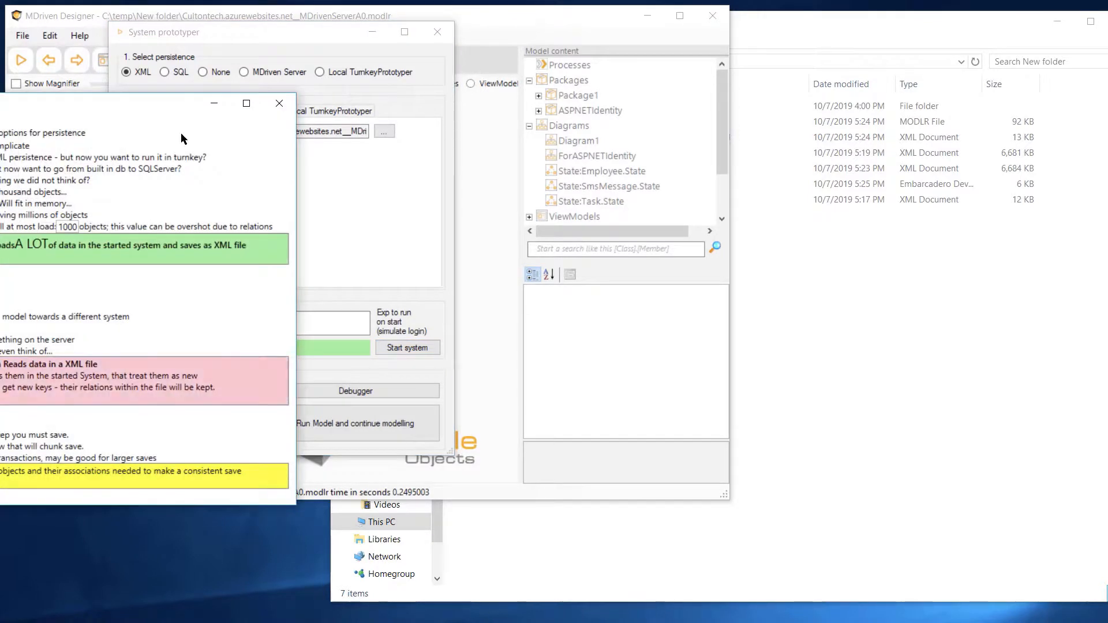
left_click_drag(143, 109, 356, 54)
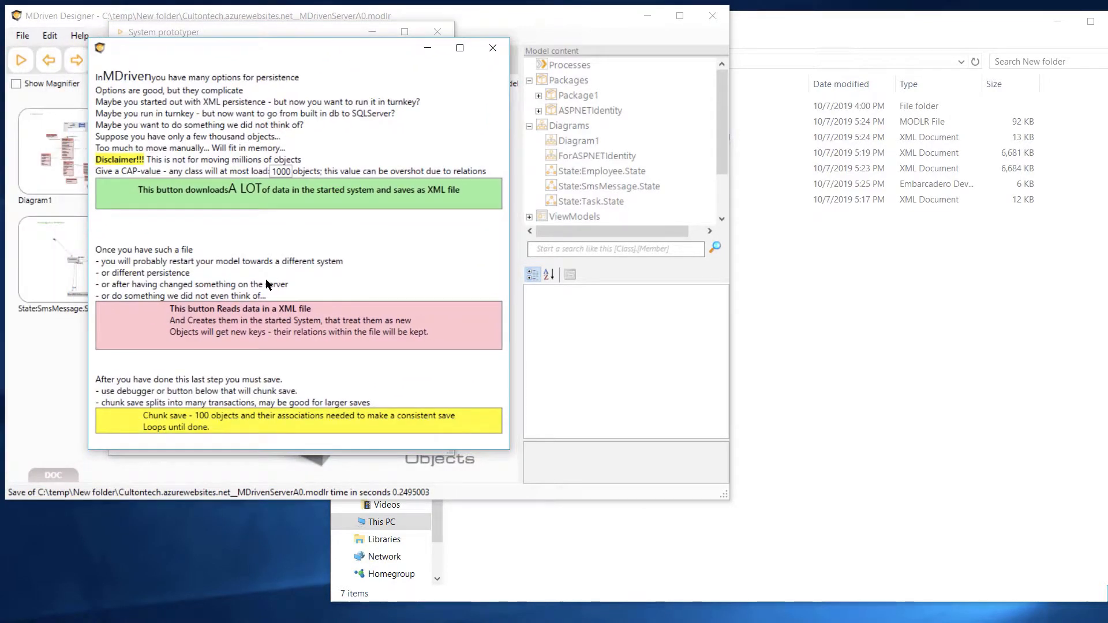
left_click(251, 319)
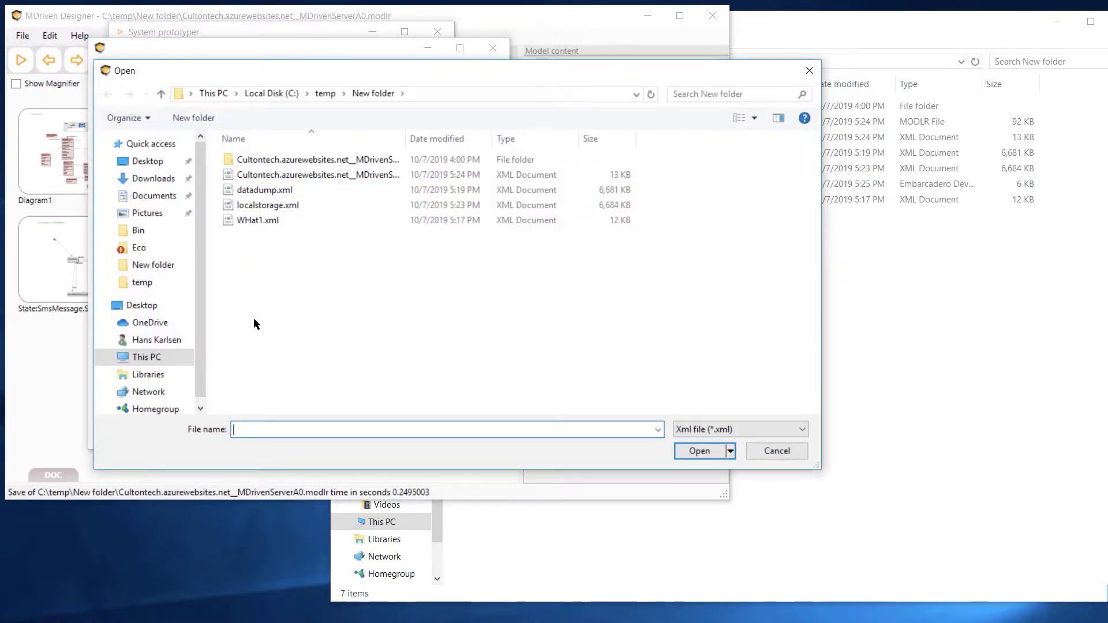
left_click(264, 191)
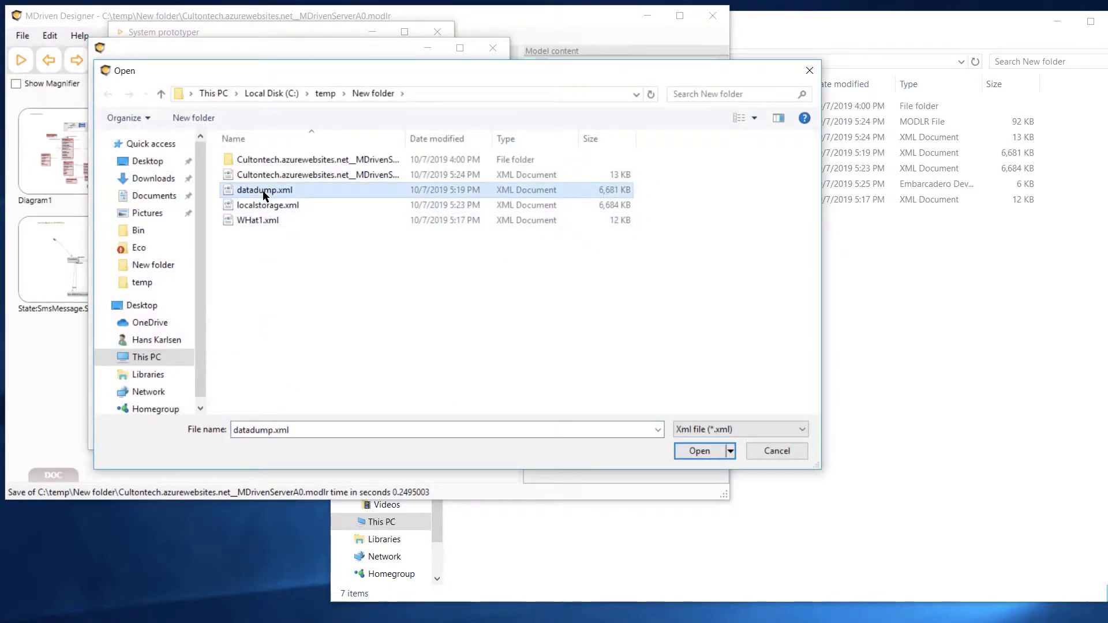
double_click(264, 195)
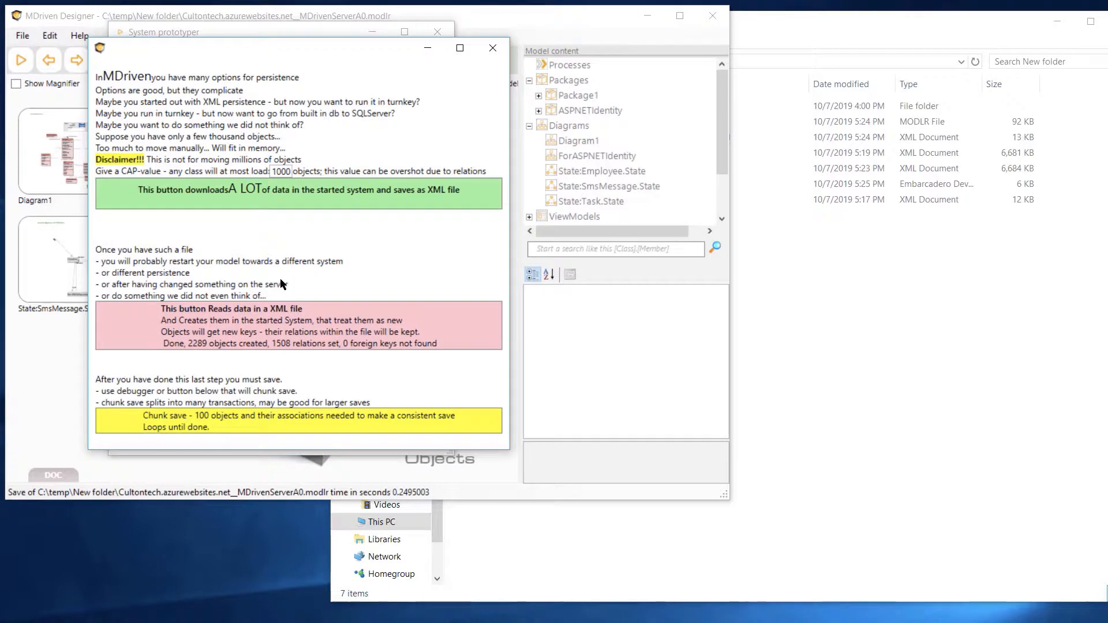
Chunk save the imported objects, close the migration window, and check the PrototypeData.xml file size in File Explorer
left_click(209, 420)
left_click(493, 48)
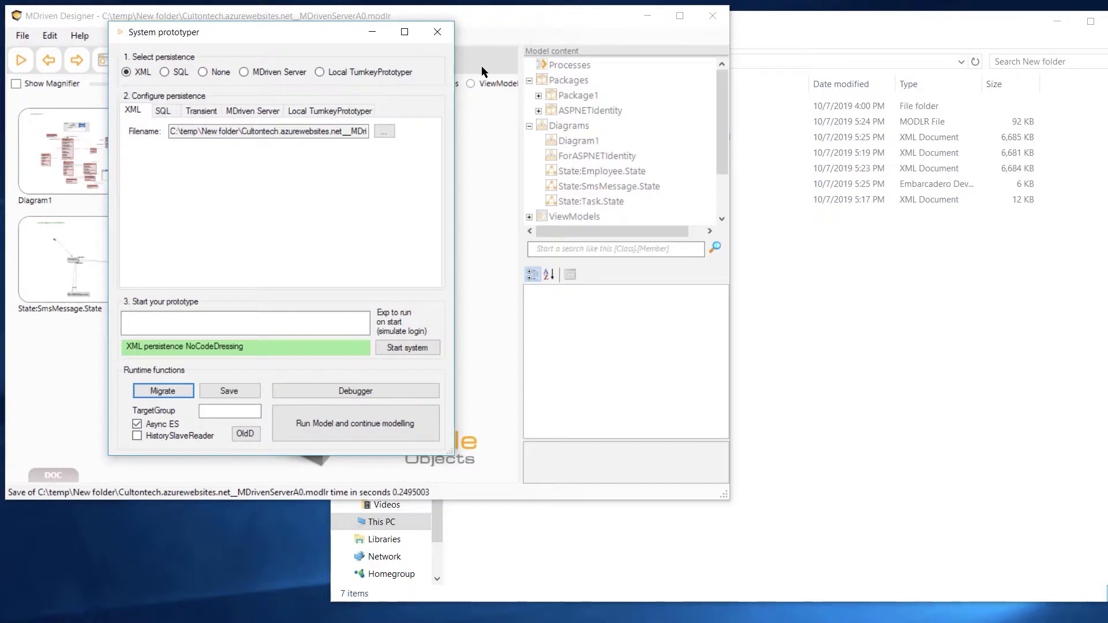
left_click(819, 321)
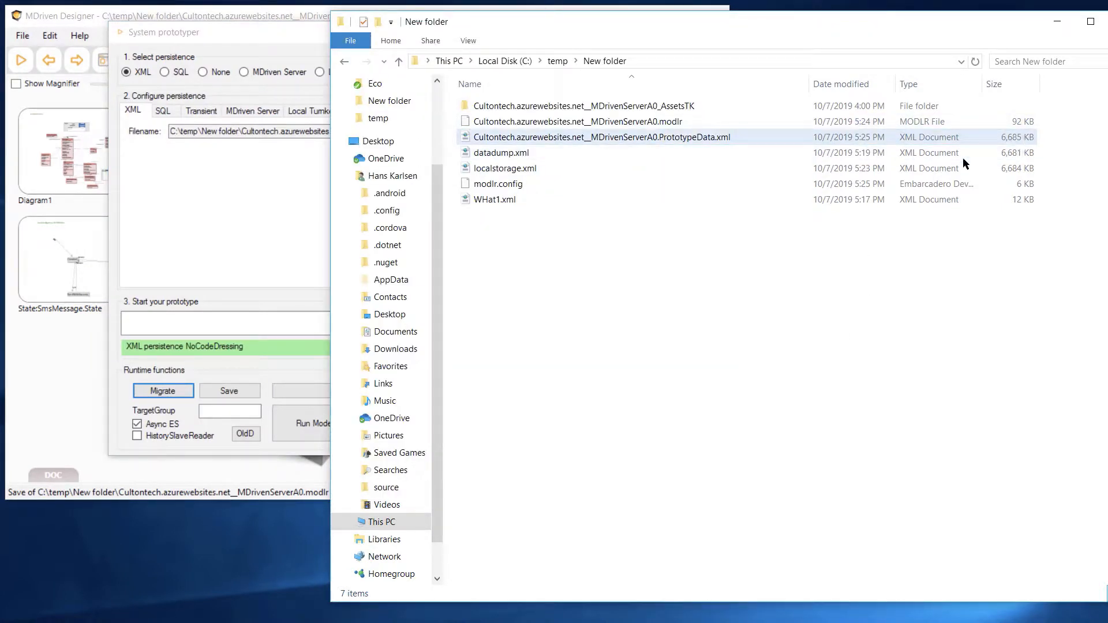
Shut down and restart the local MDriven Turnkey Core, and examine the exception message on the localhost:8182 page
left_click(210, 183)
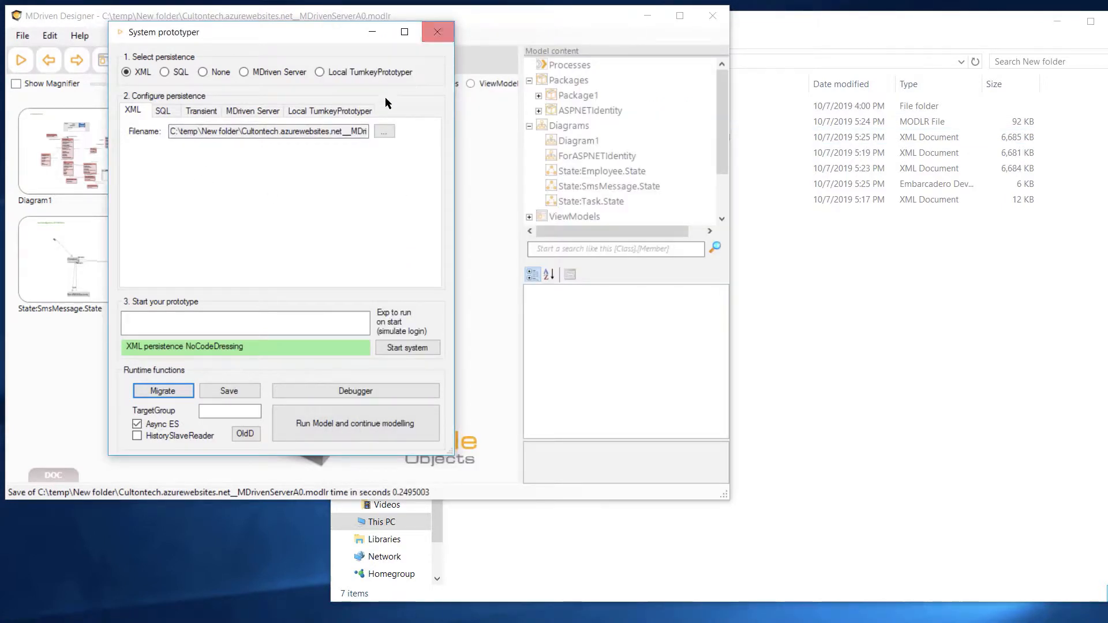
left_click(323, 113)
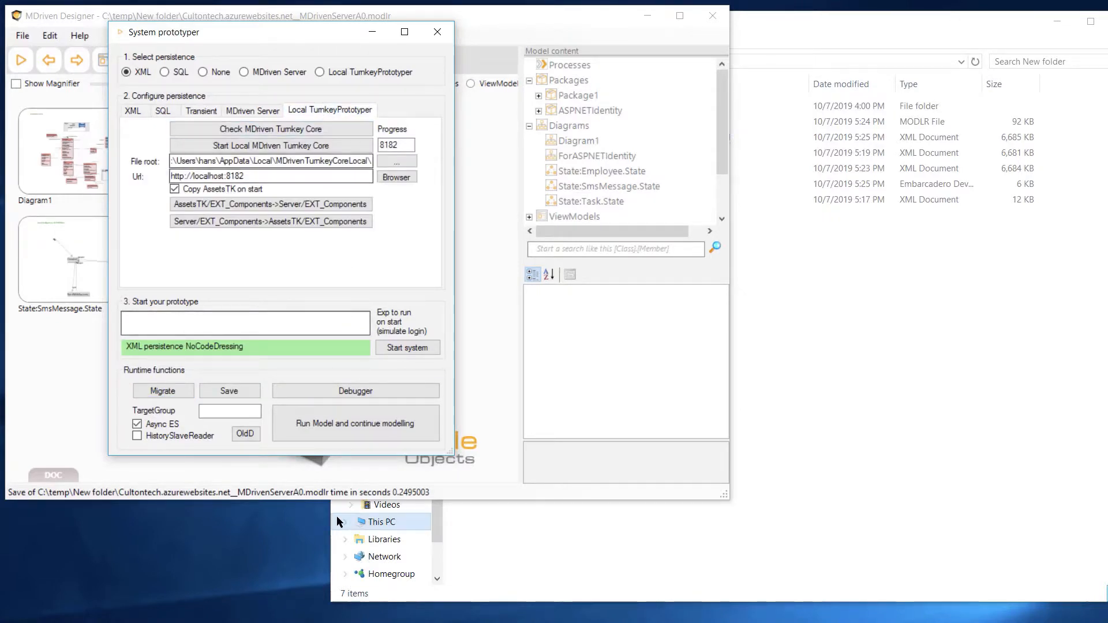
key("alt+Tab")
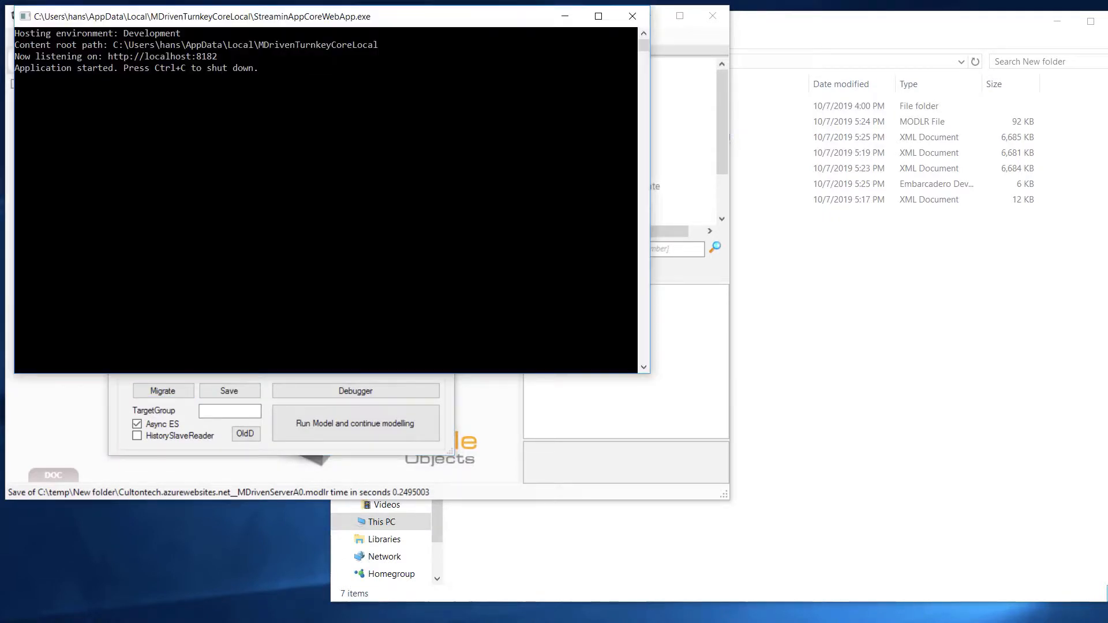
left_click(638, 16)
left_click(249, 151)
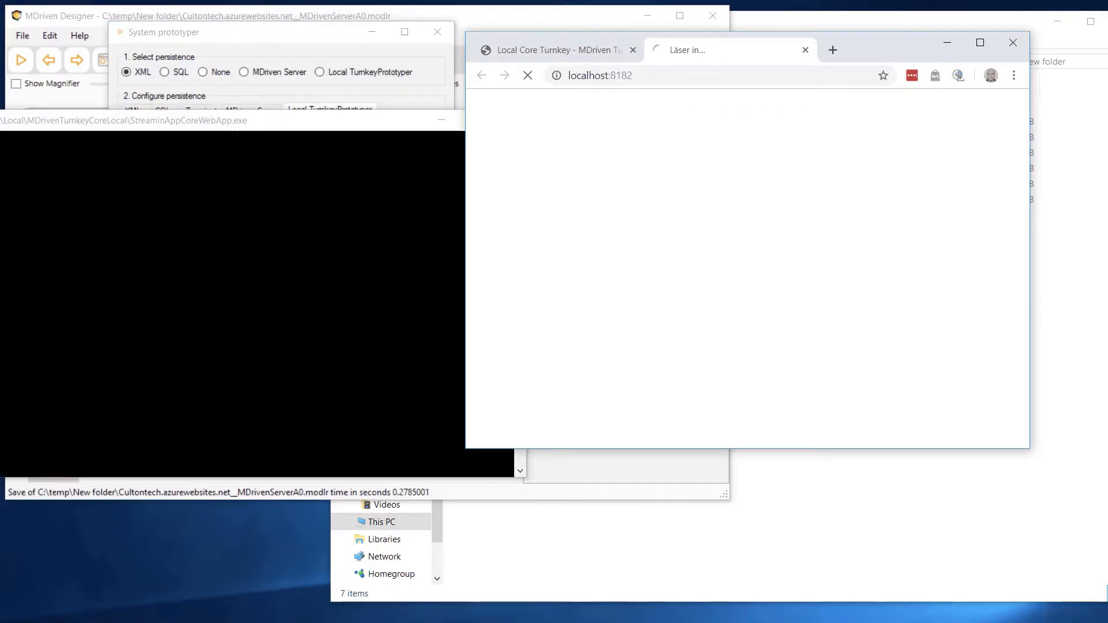
left_click_drag(868, 47, 659, 53)
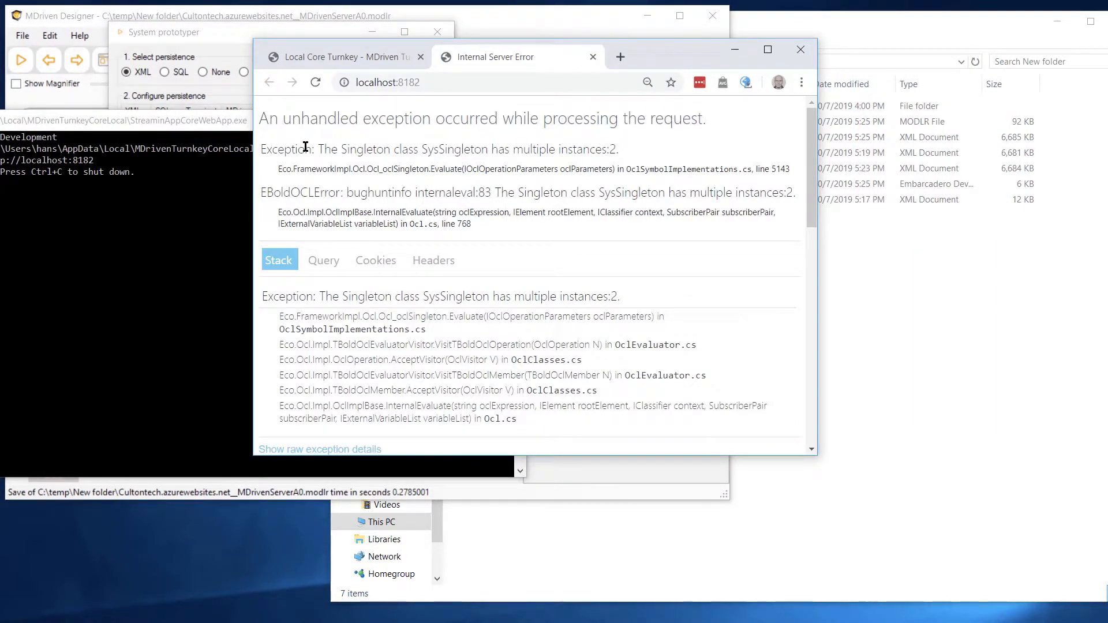
left_click_drag(262, 152, 658, 149)
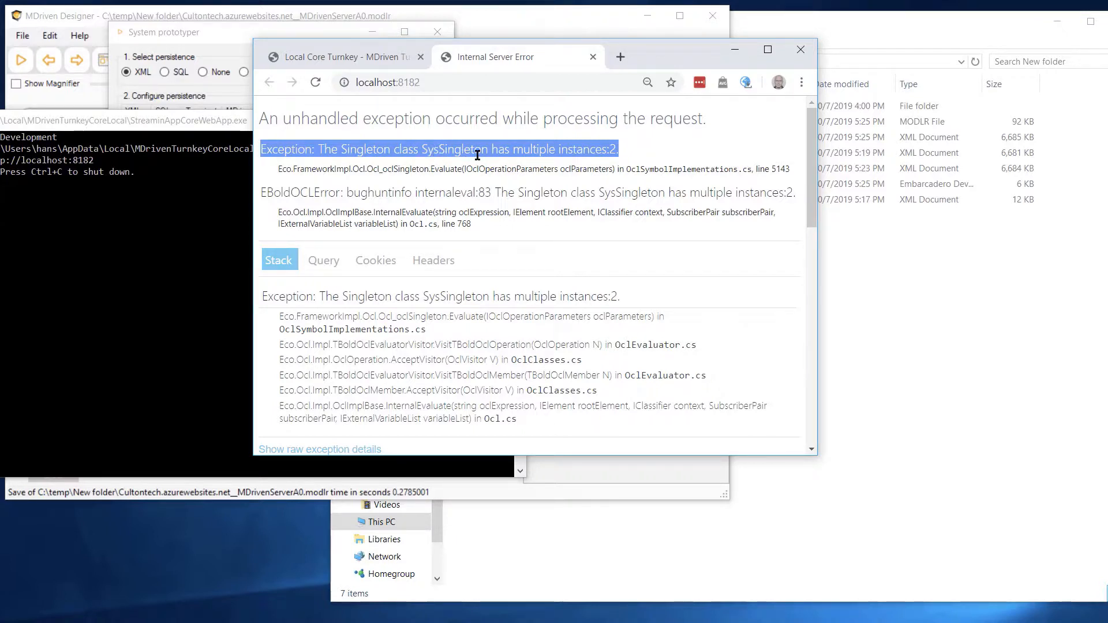
Open the debugger on the XML persistence system and bring up the seeker for the SysSingleton class
left_click(216, 33)
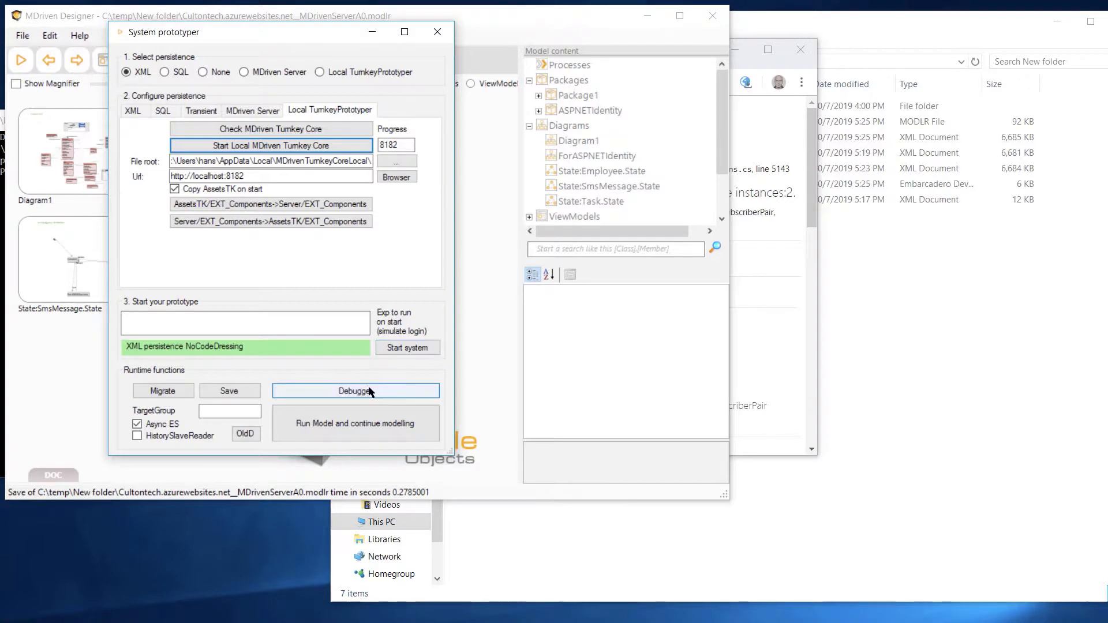
left_click(355, 392)
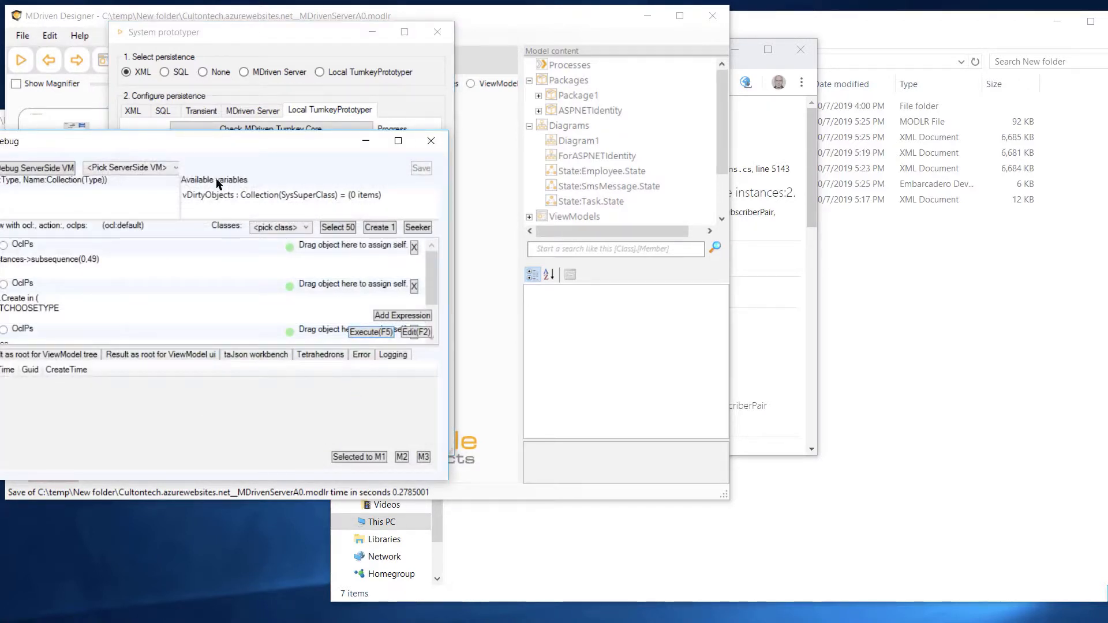
left_click_drag(227, 141, 482, 94)
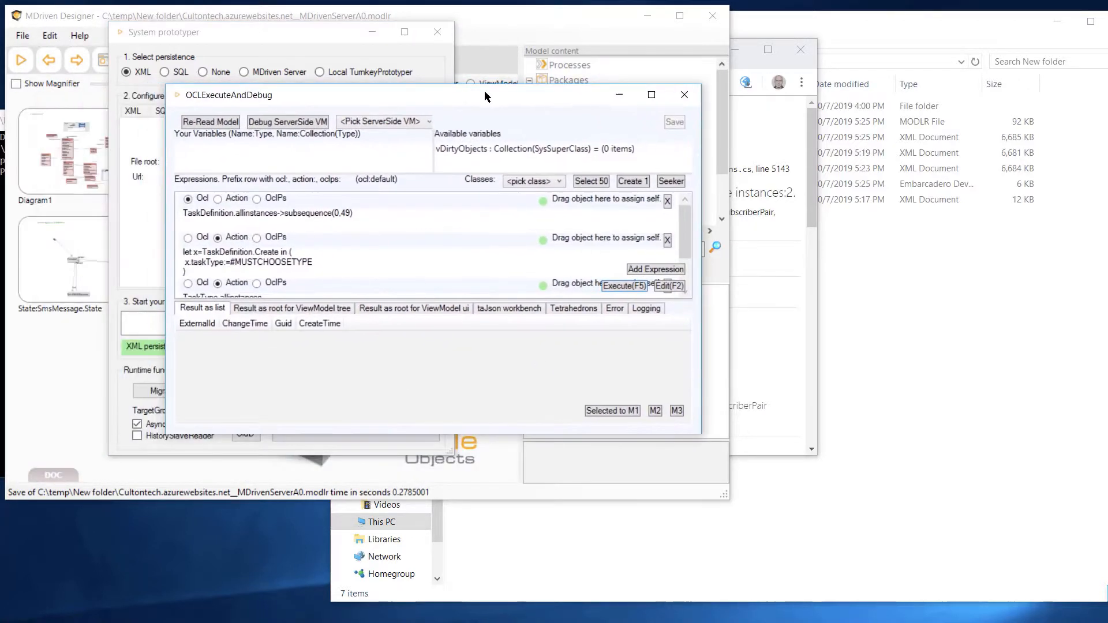
left_click(545, 184)
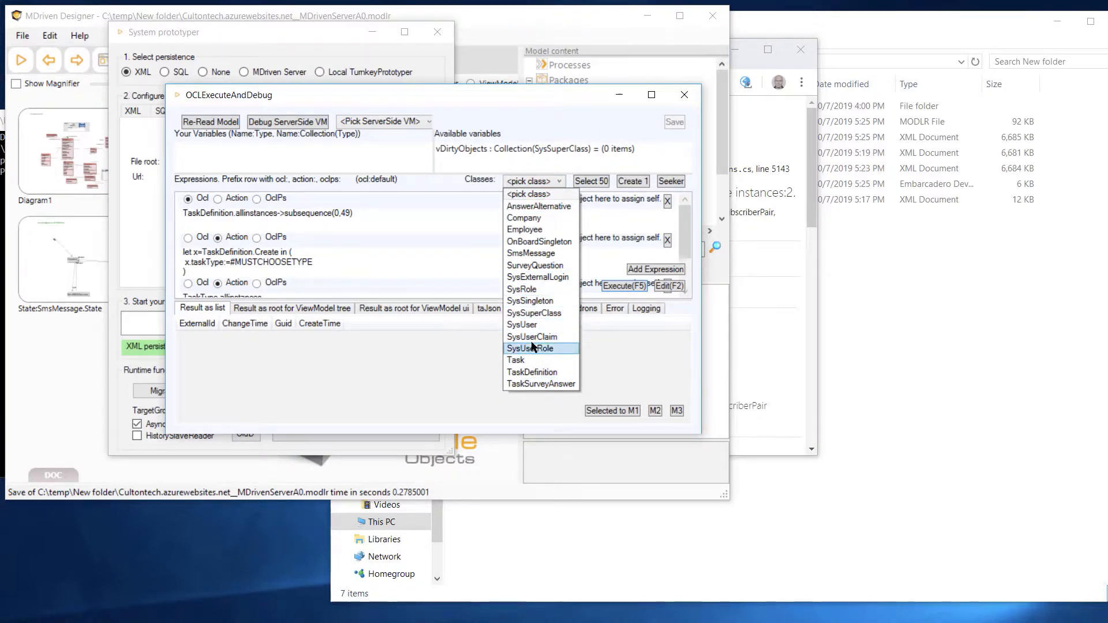
left_click(536, 302)
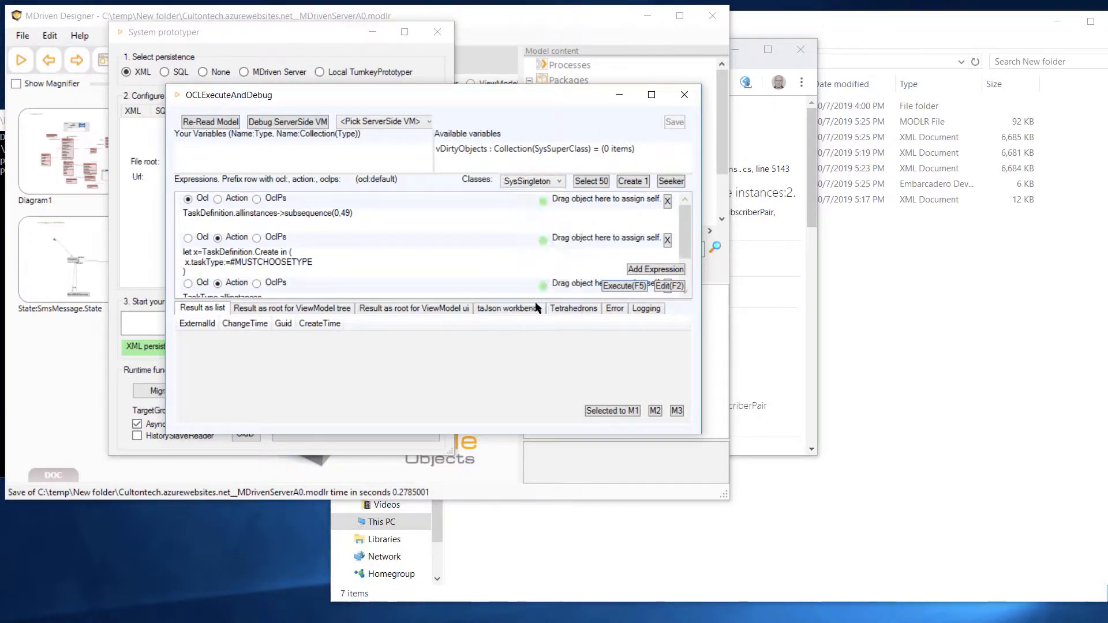
left_click(670, 181)
left_click_drag(150, 152, 426, 128)
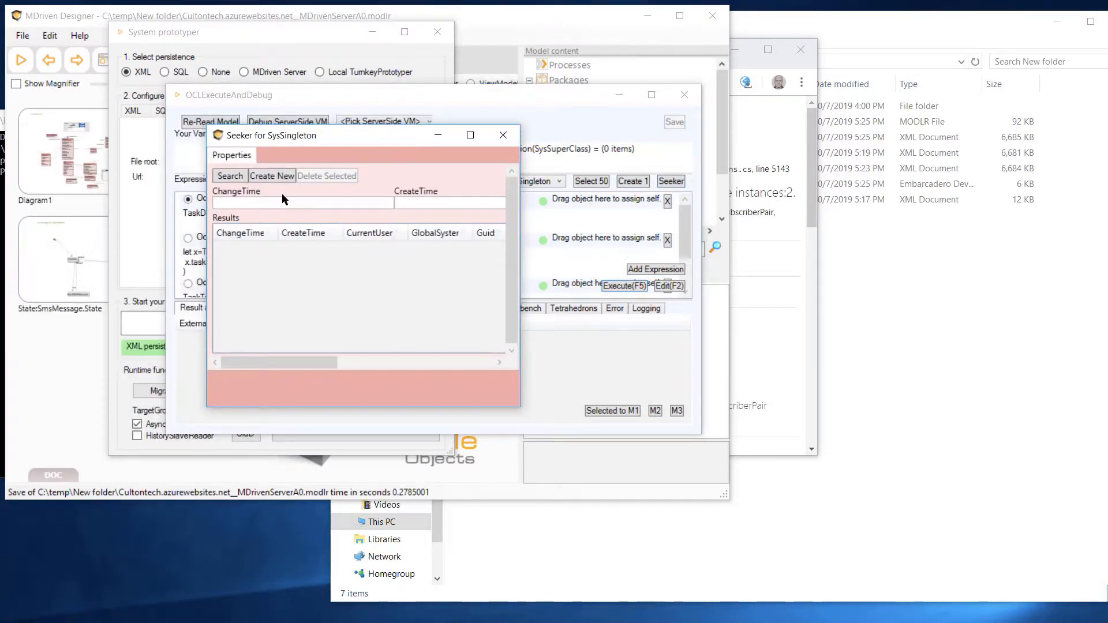
Search the SysSingleton objects, delete the duplicate with create time 1/1/0001 12:00:00 AM, and close the seeker
left_click(231, 175)
left_click(306, 264)
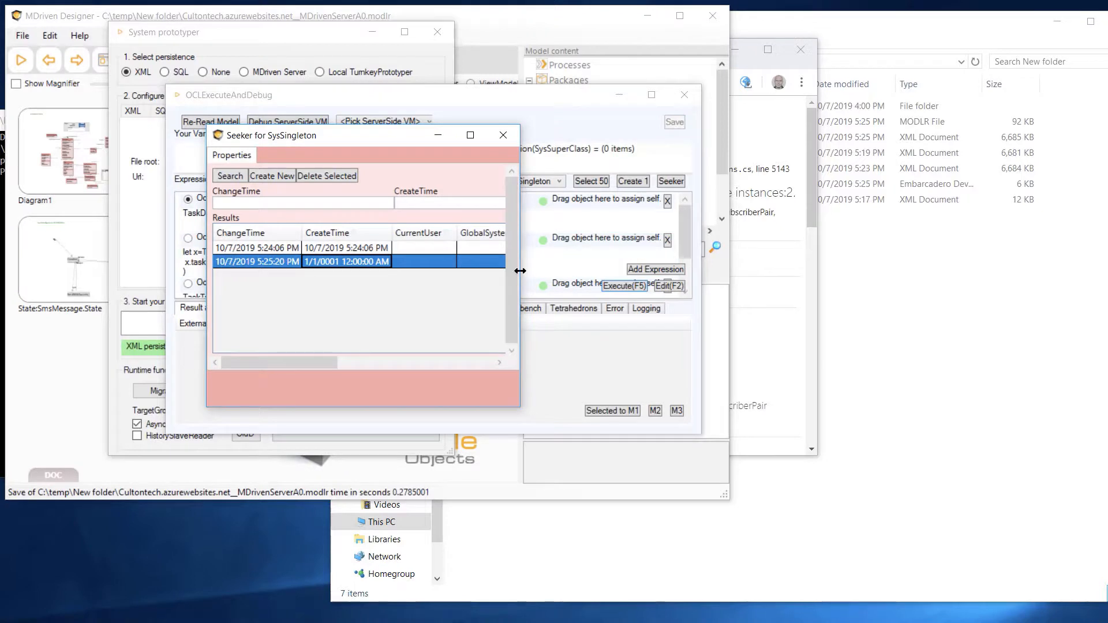
left_click_drag(520, 269, 784, 269)
left_click(477, 261)
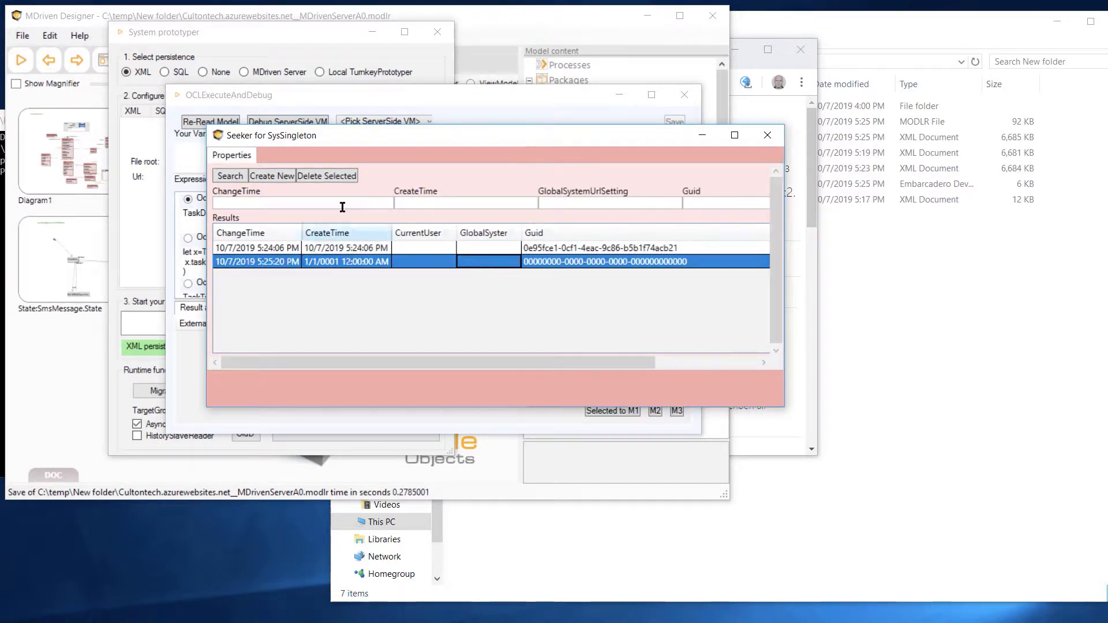
left_click(325, 176)
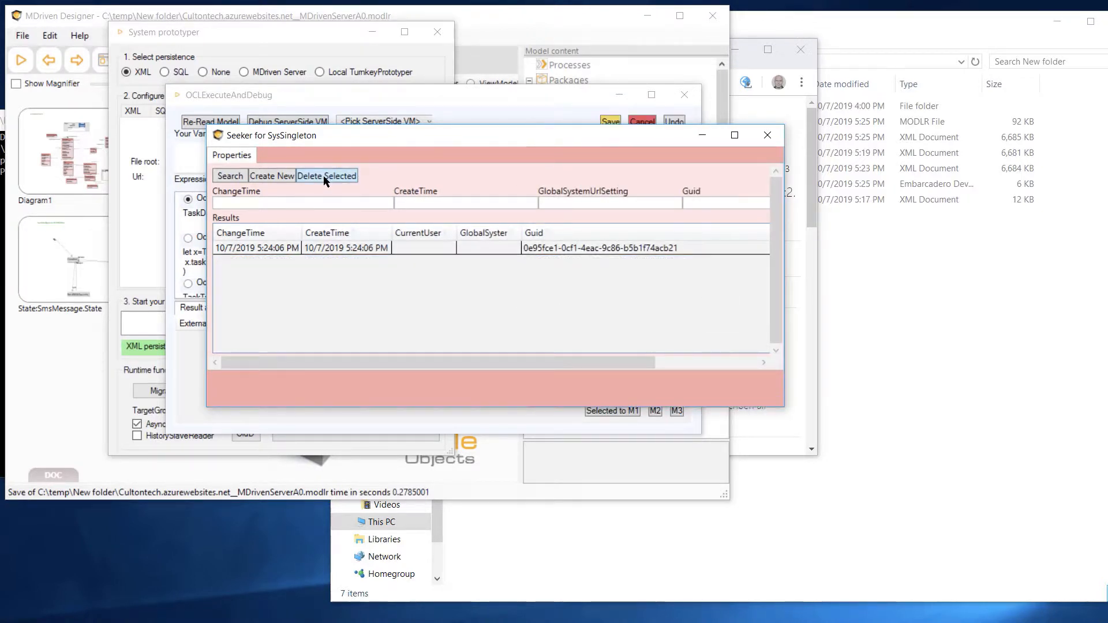
left_click(775, 144)
Delete the OnBoardSingleton duplicate with create time 1/1/0001 12:00:00 AM through its own seeker, and save the changes in the debugger
left_click(545, 182)
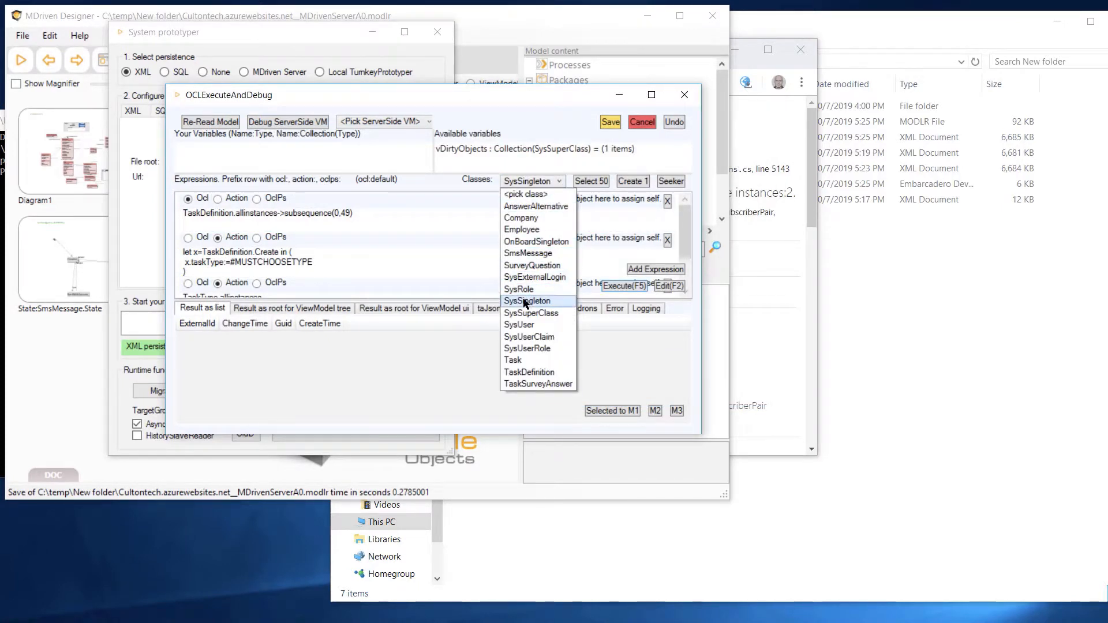
left_click(537, 241)
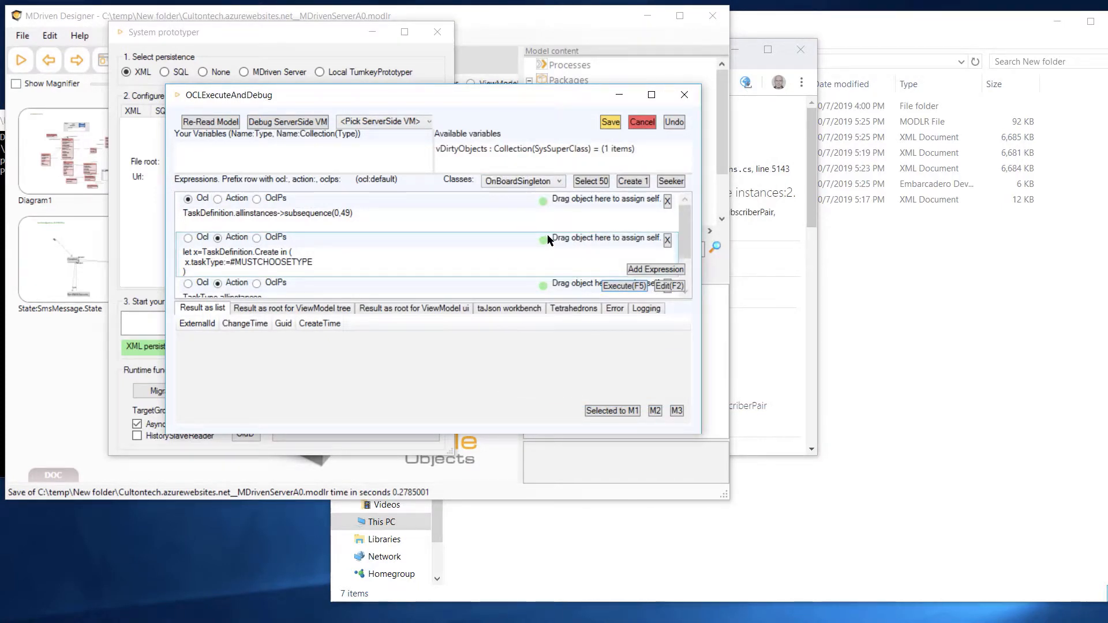
left_click(666, 182)
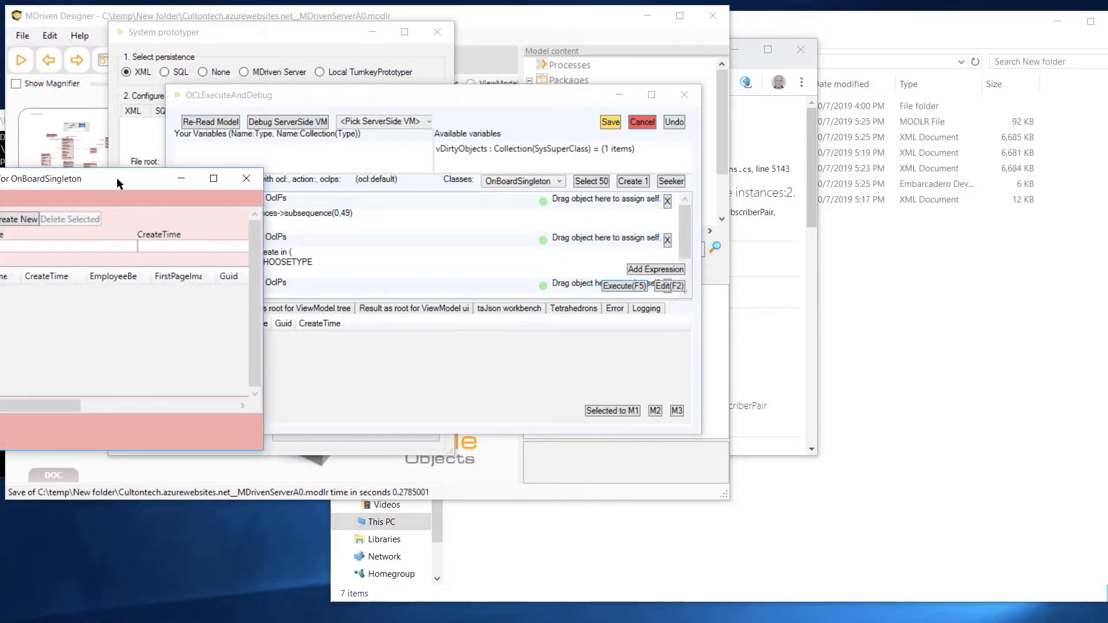
left_click_drag(117, 178, 285, 174)
left_click(143, 216)
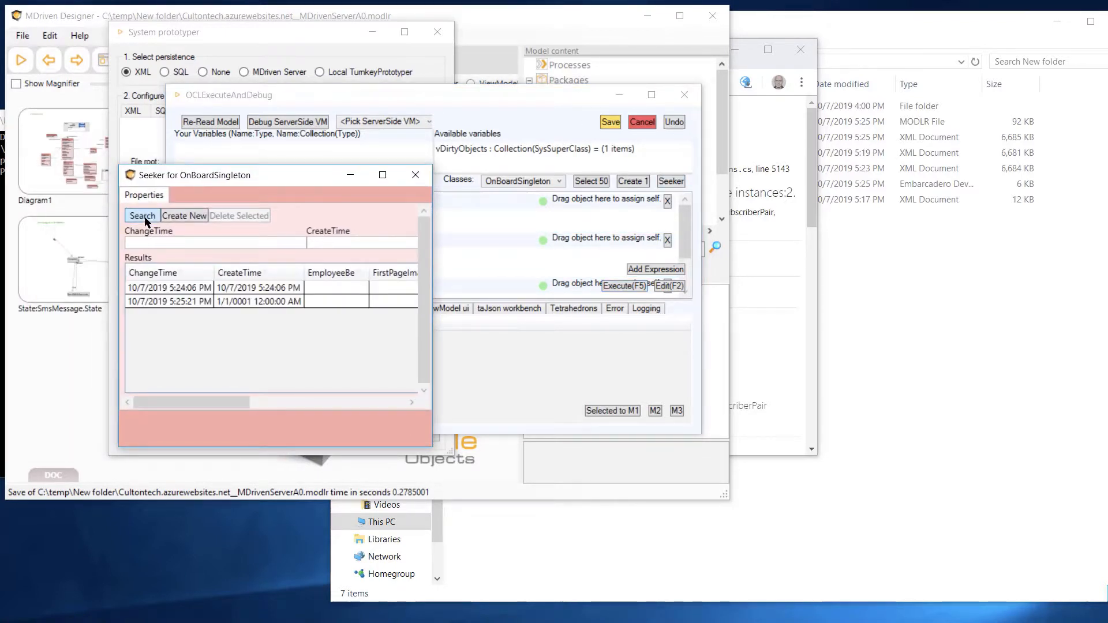
left_click(203, 302)
left_click(239, 215)
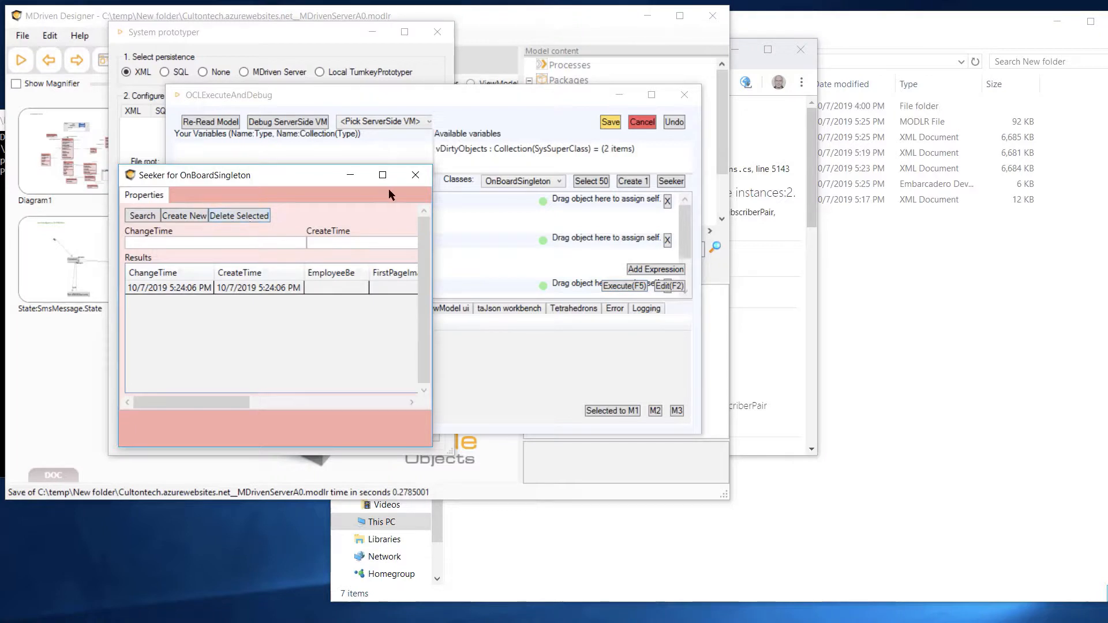
left_click(416, 175)
left_click(611, 123)
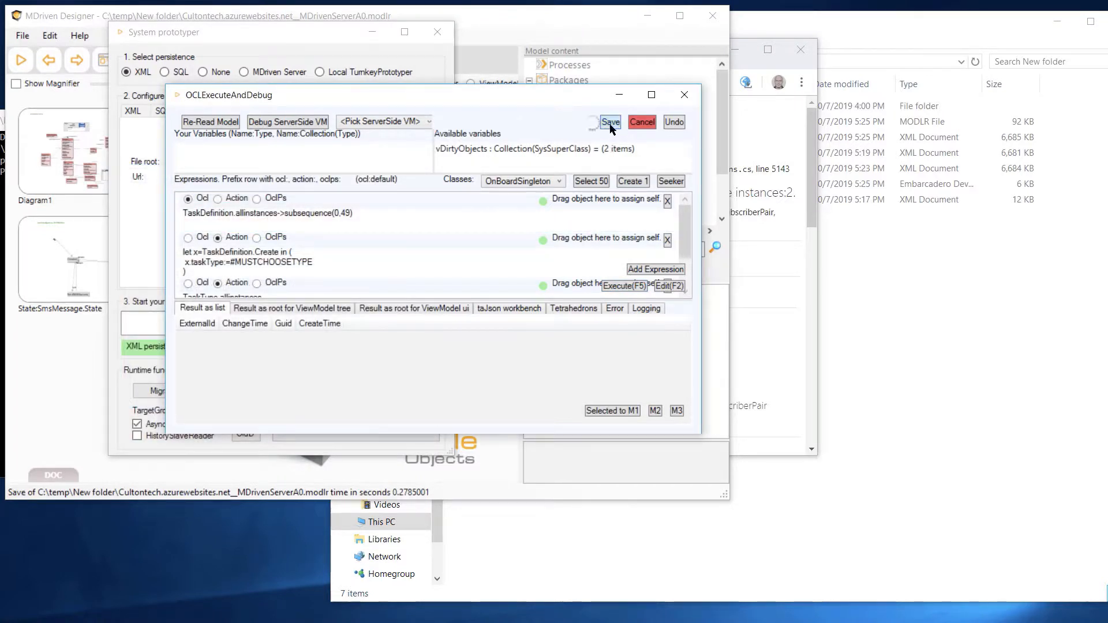
Shut down the running local server console, restart the local MDriven Turnkey Core, and arrange the browser window showing localhost:8182
left_click(131, 226)
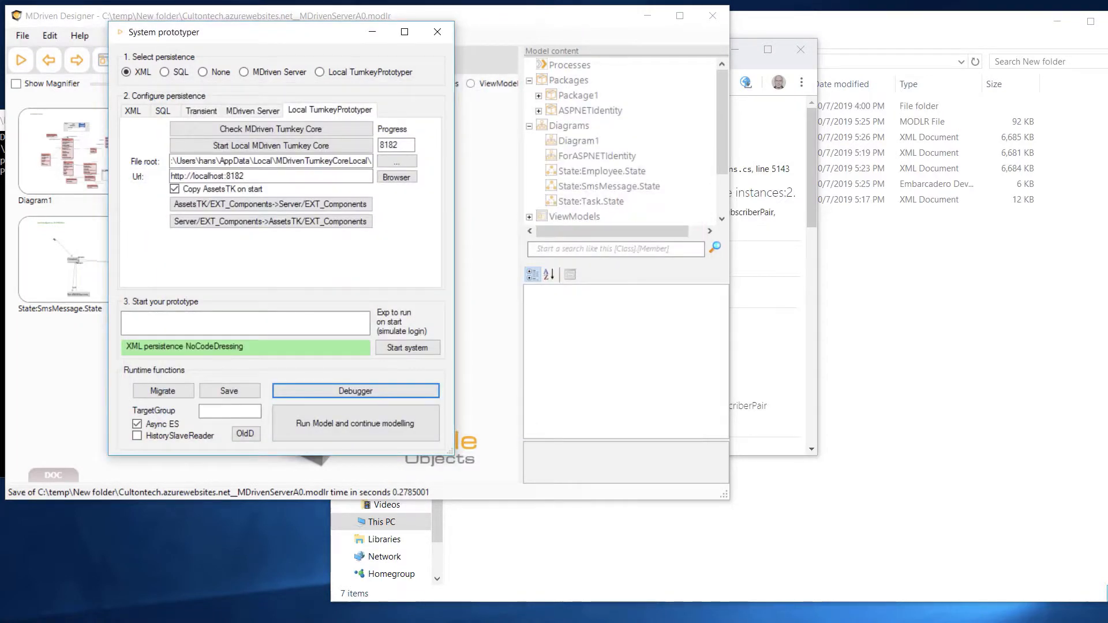
left_click(3, 220)
left_click_drag(41, 118, 337, 92)
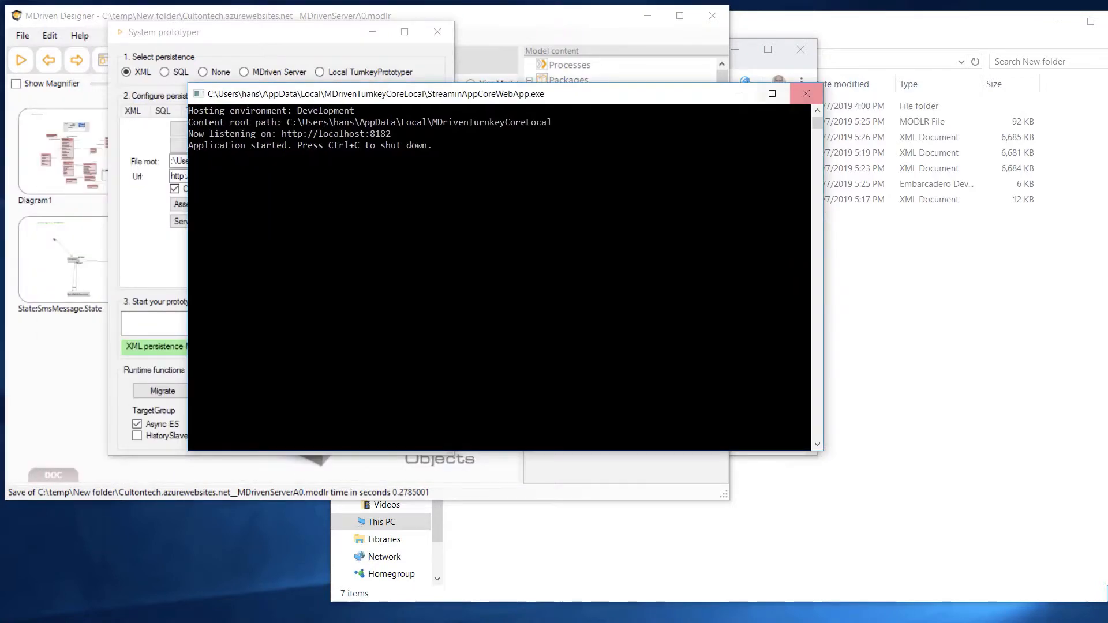
left_click(807, 95)
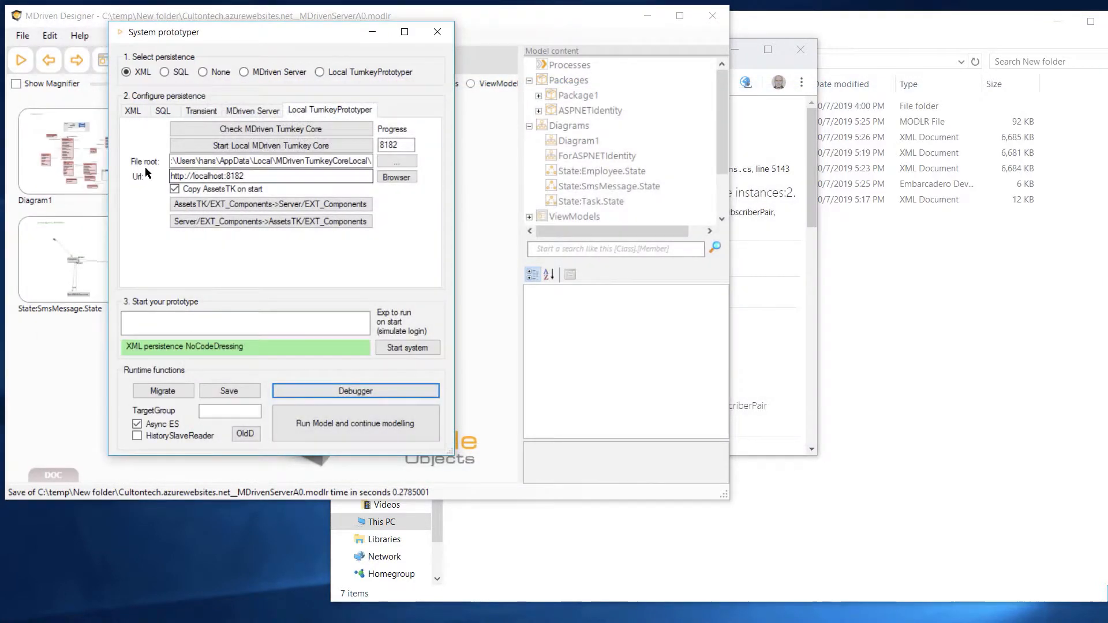
left_click(255, 148)
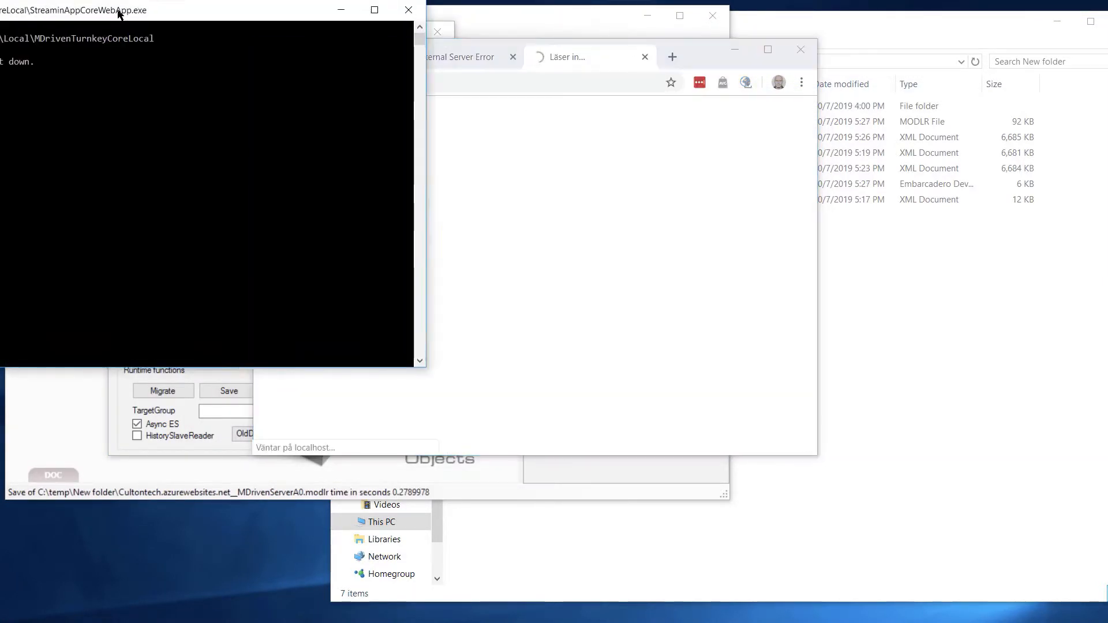
left_click_drag(119, 13, 313, 193)
left_click(483, 161)
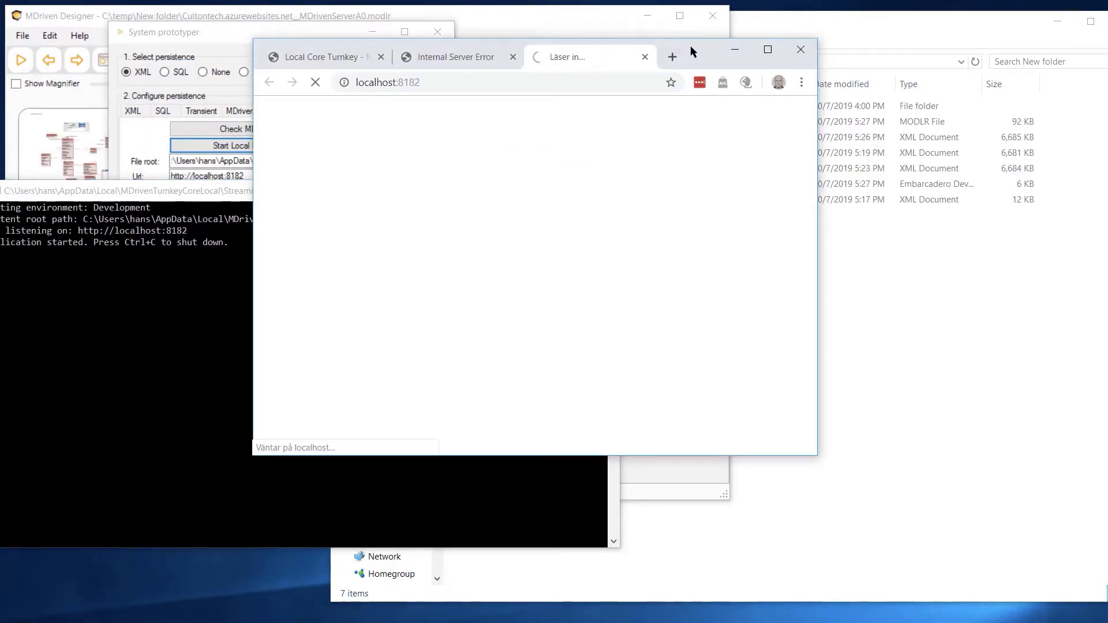
left_click_drag(691, 45, 614, 48)
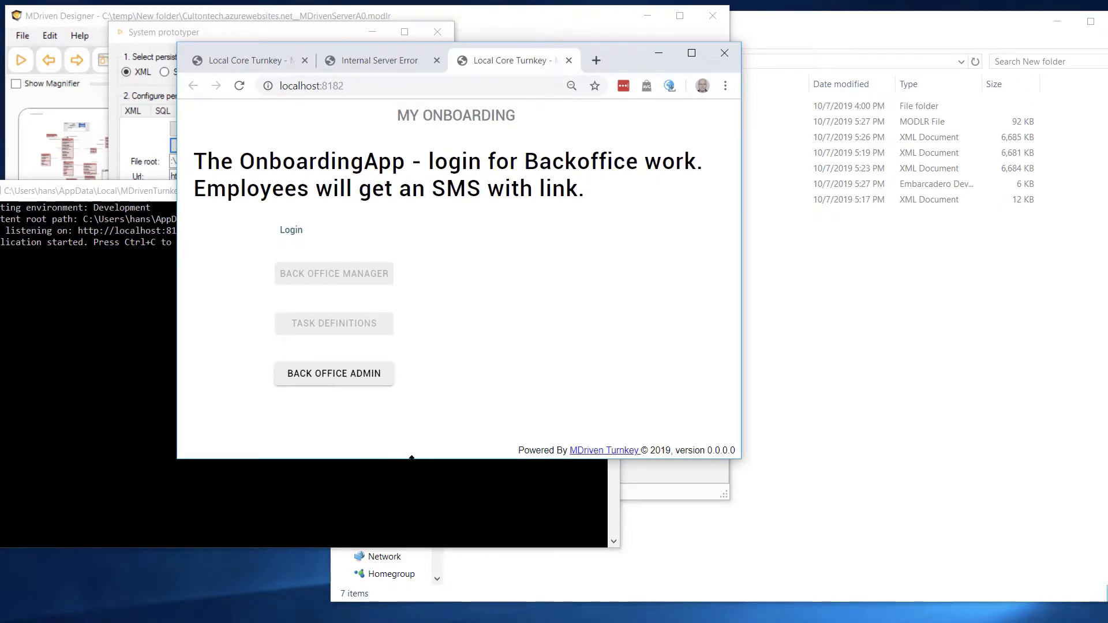
left_click_drag(412, 457, 413, 500)
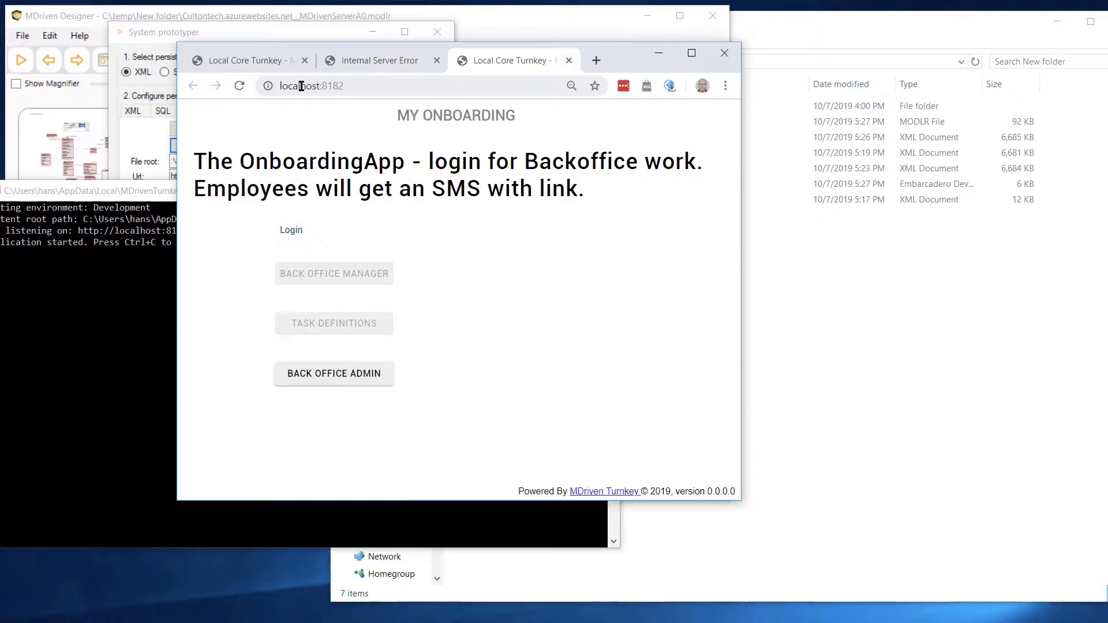
Open Back Office Admin in the onboarding app, simulate a login, and open the Company Valuestore
left_click(343, 386)
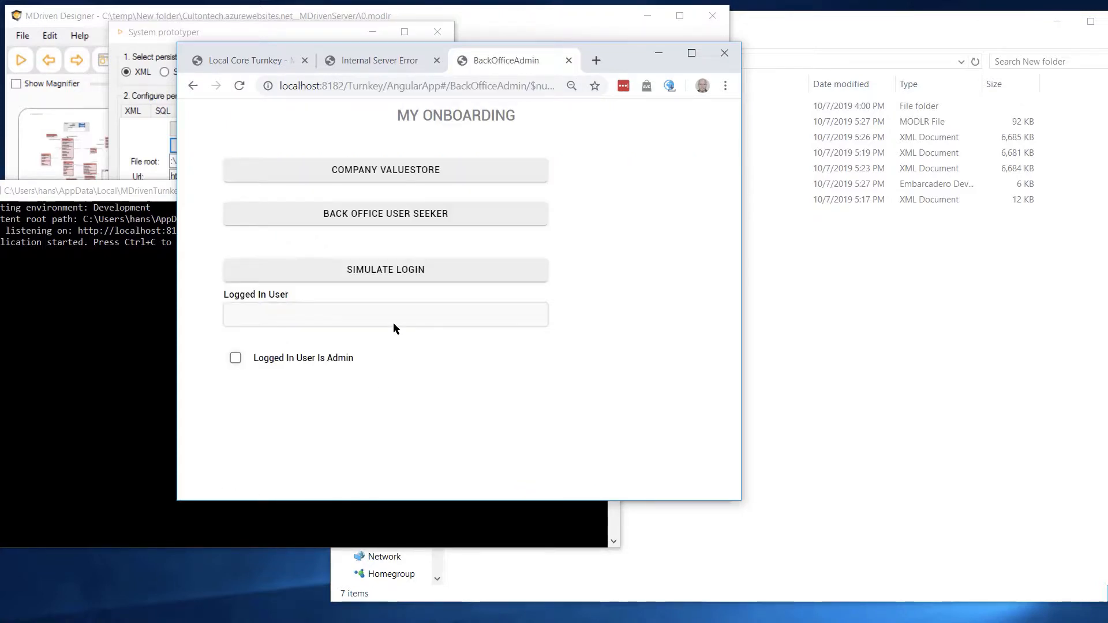
left_click(405, 276)
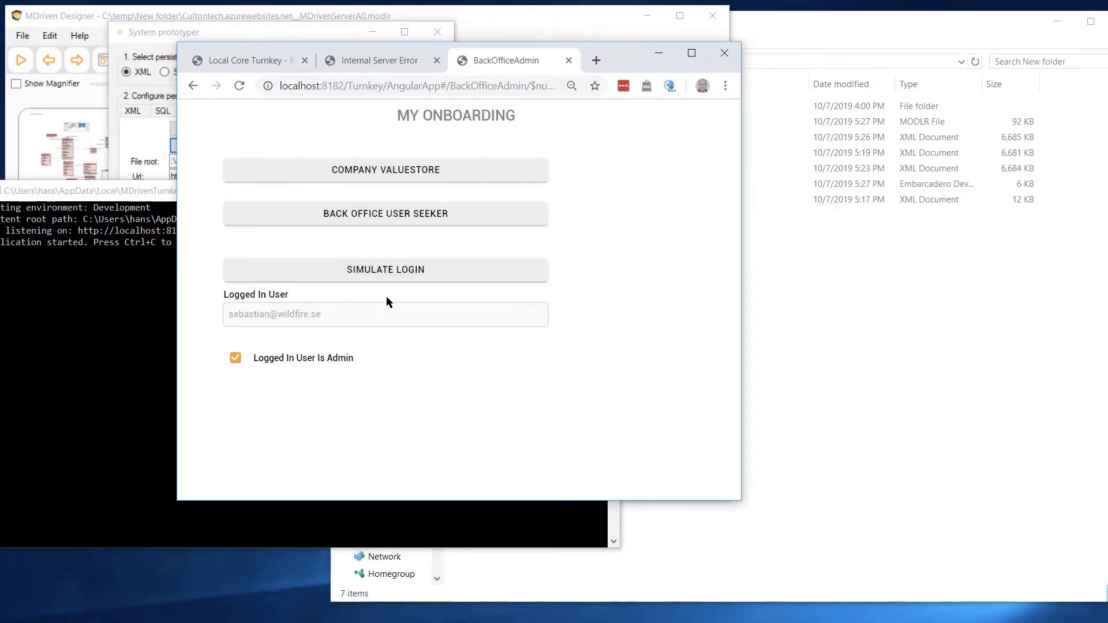
left_click(451, 176)
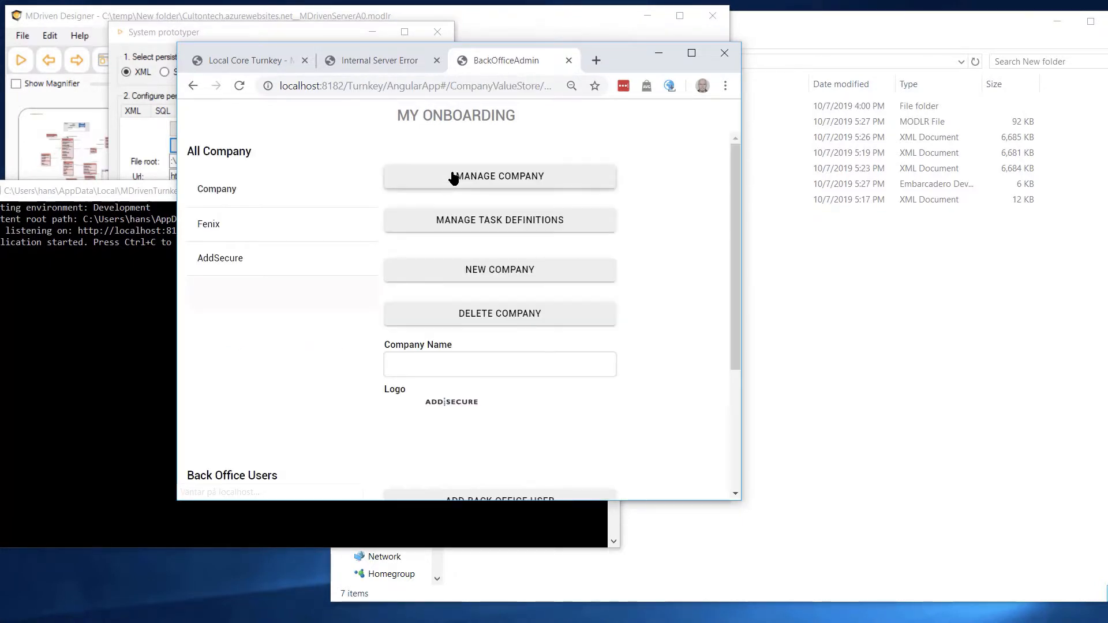
Check the Fenix and AddSecure companies, and examine AddSecure's new employees in the company management view at 50 % browser zoom
scroll(353, 220, "down", 3)
scroll(357, 243, "up", 3)
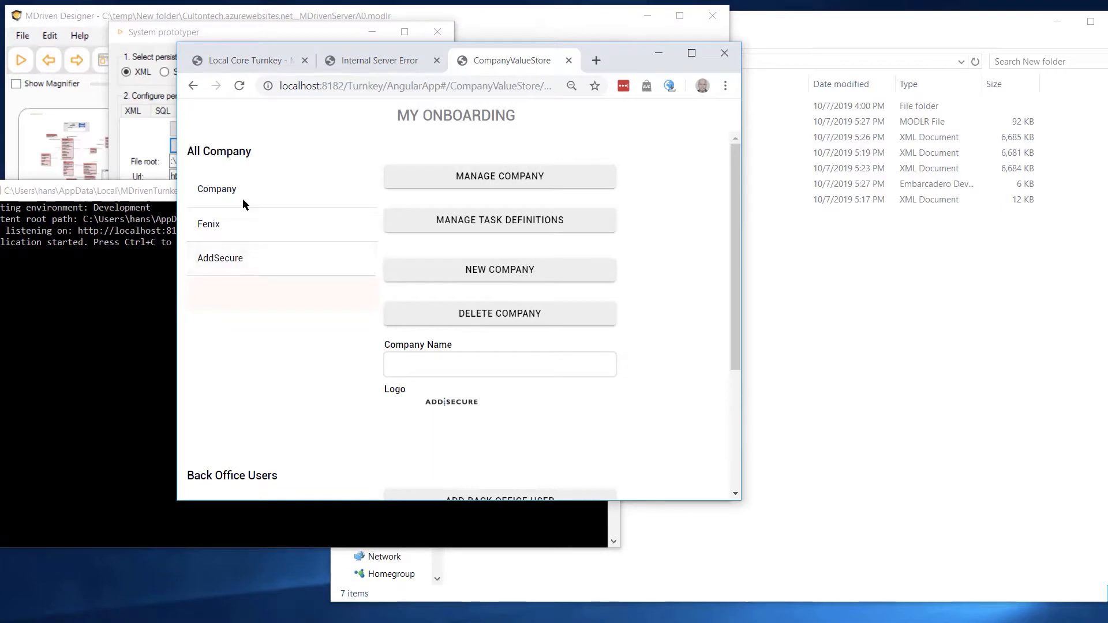
left_click(244, 231)
left_click(249, 266)
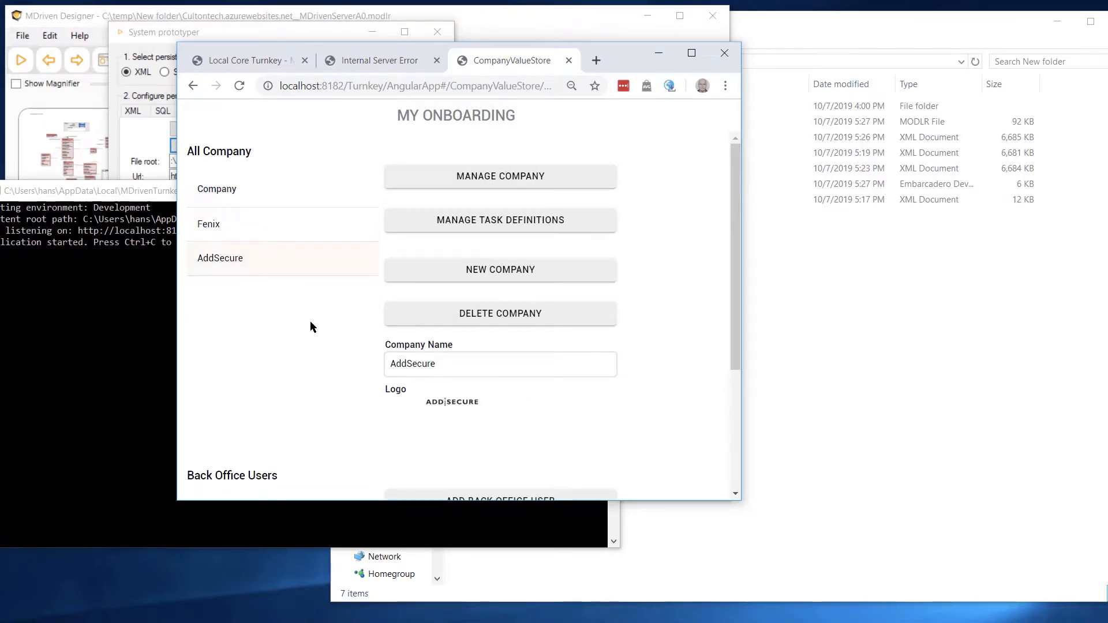
left_click(518, 180)
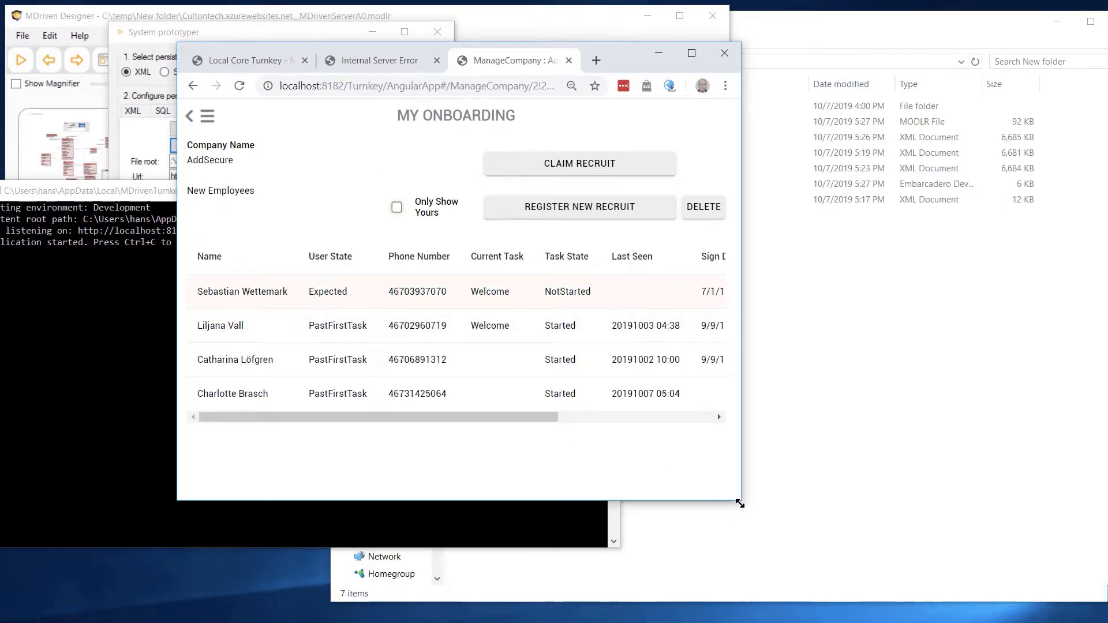
left_click_drag(743, 503, 773, 547)
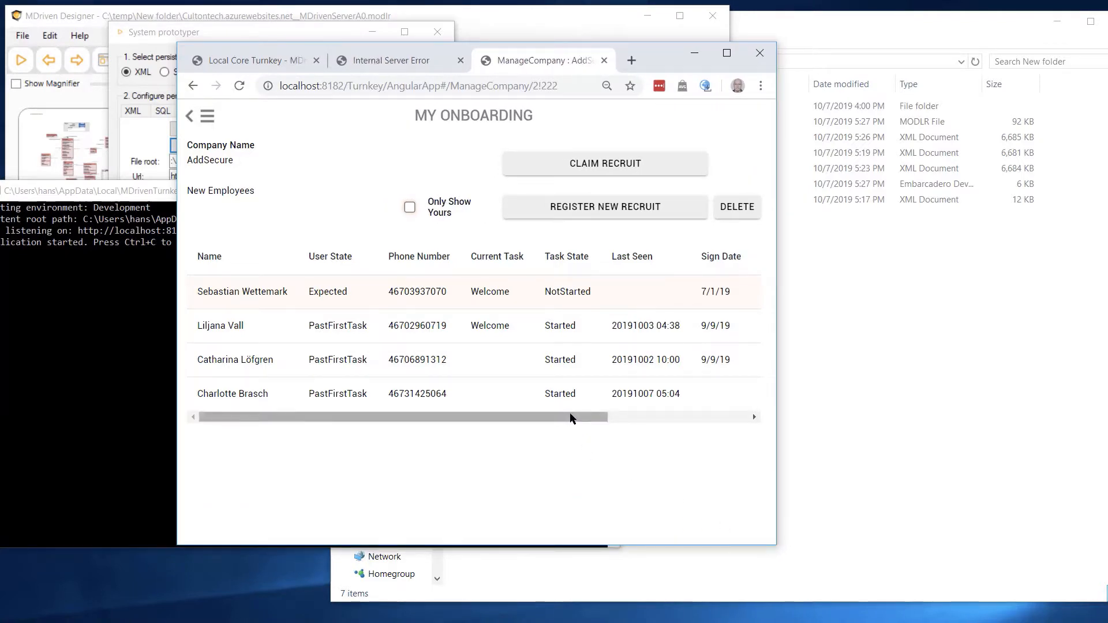
scroll(575, 413, "down", 5)
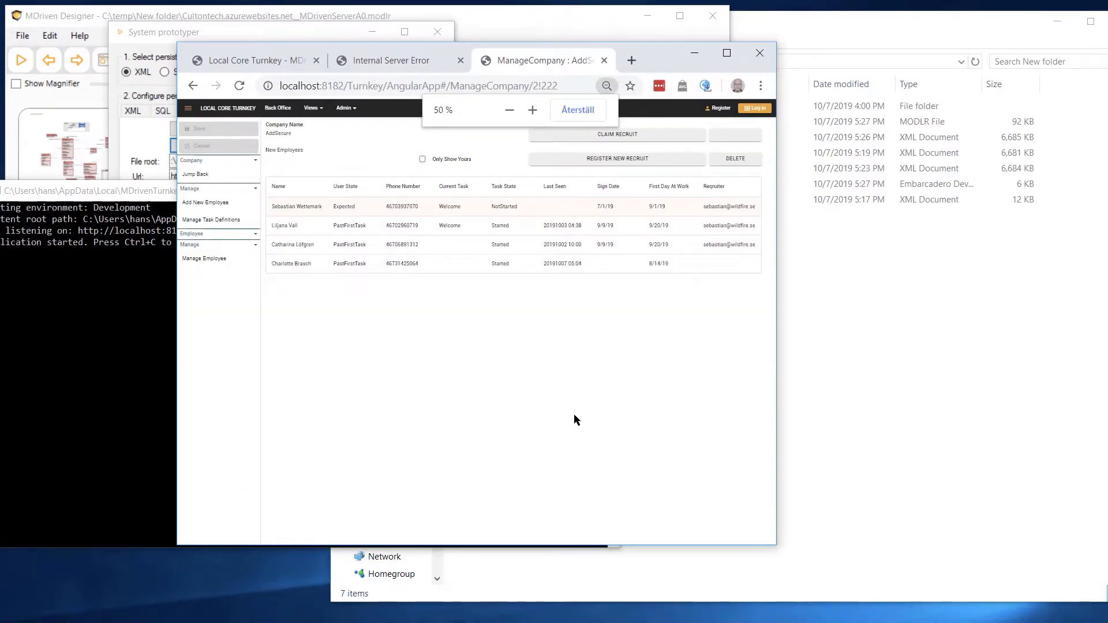
Open AddSecure's task definitions and inspect Learn about us, Say Hi, Tomorrow is the big day! and Share more about you
left_click(233, 221)
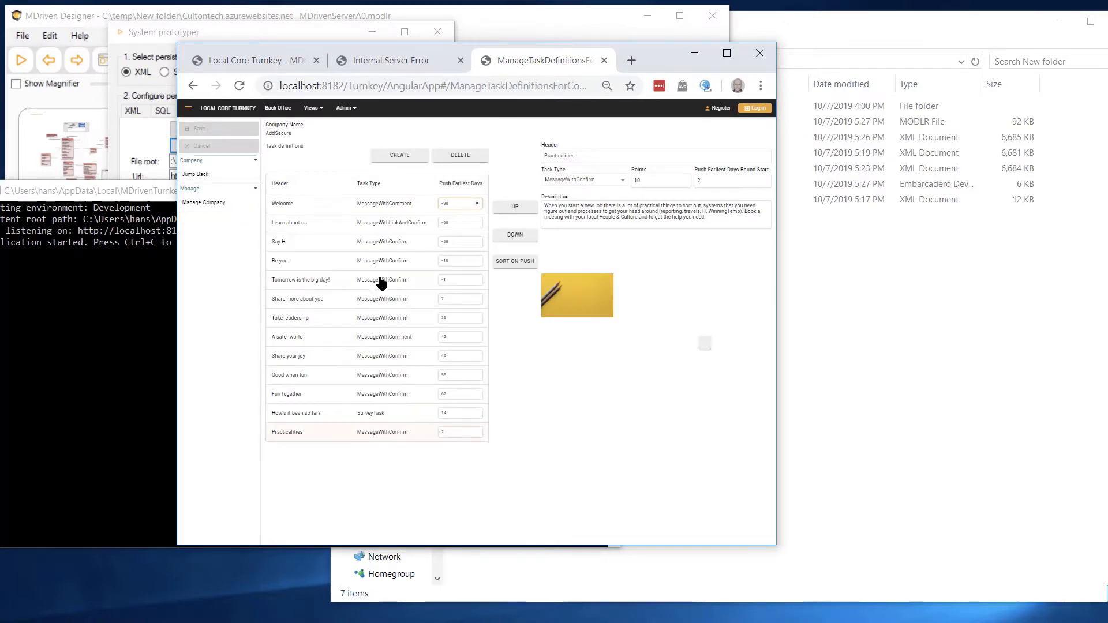
left_click(289, 224)
left_click(293, 242)
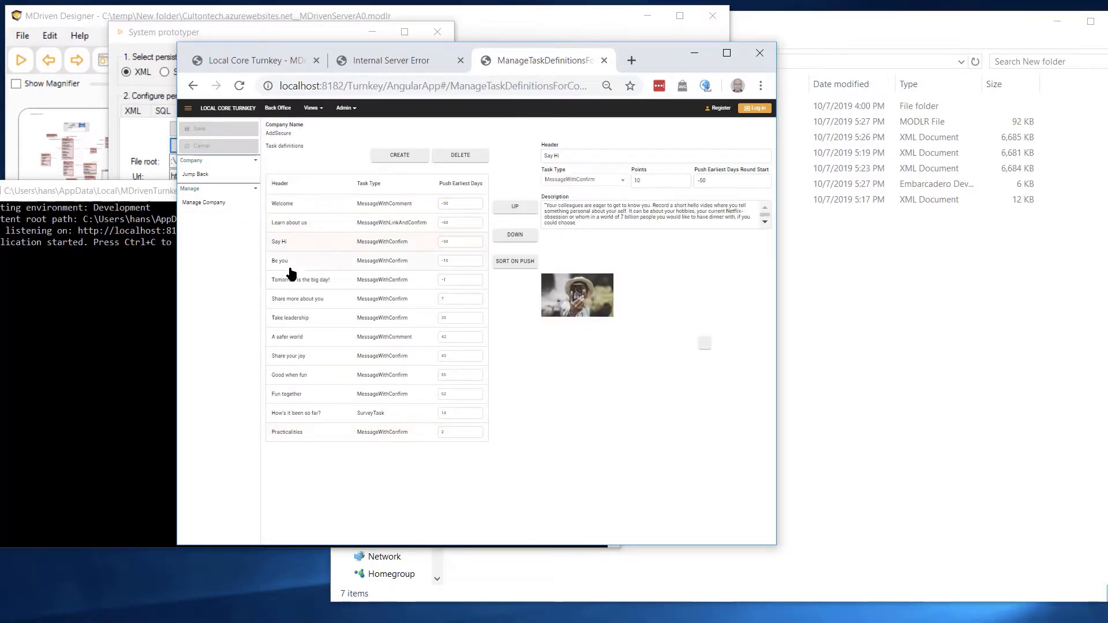
left_click(296, 283)
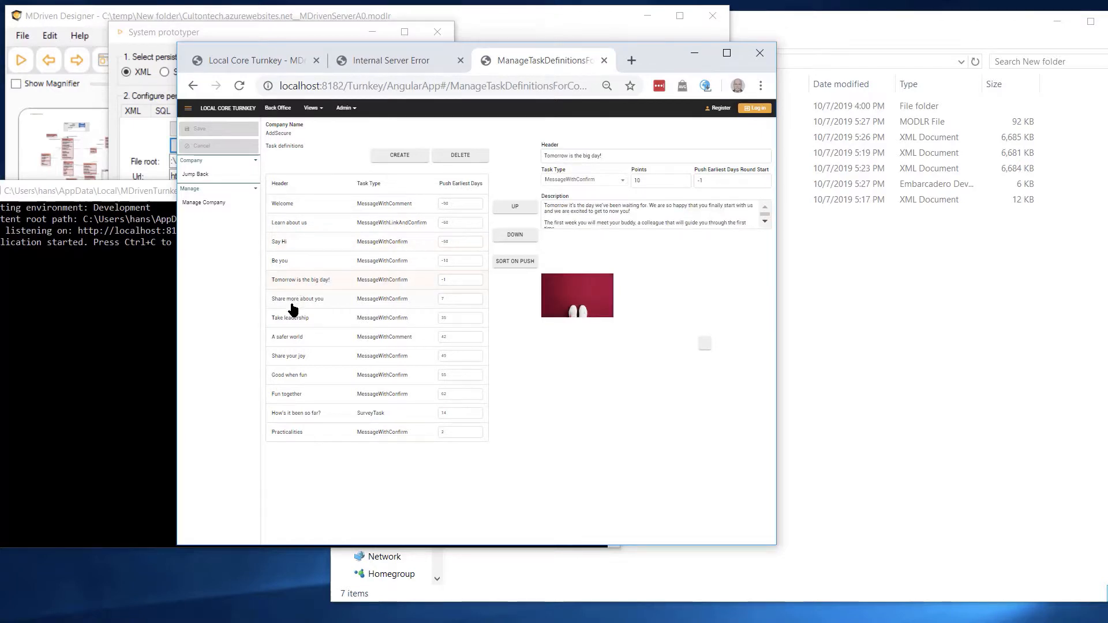
left_click(292, 304)
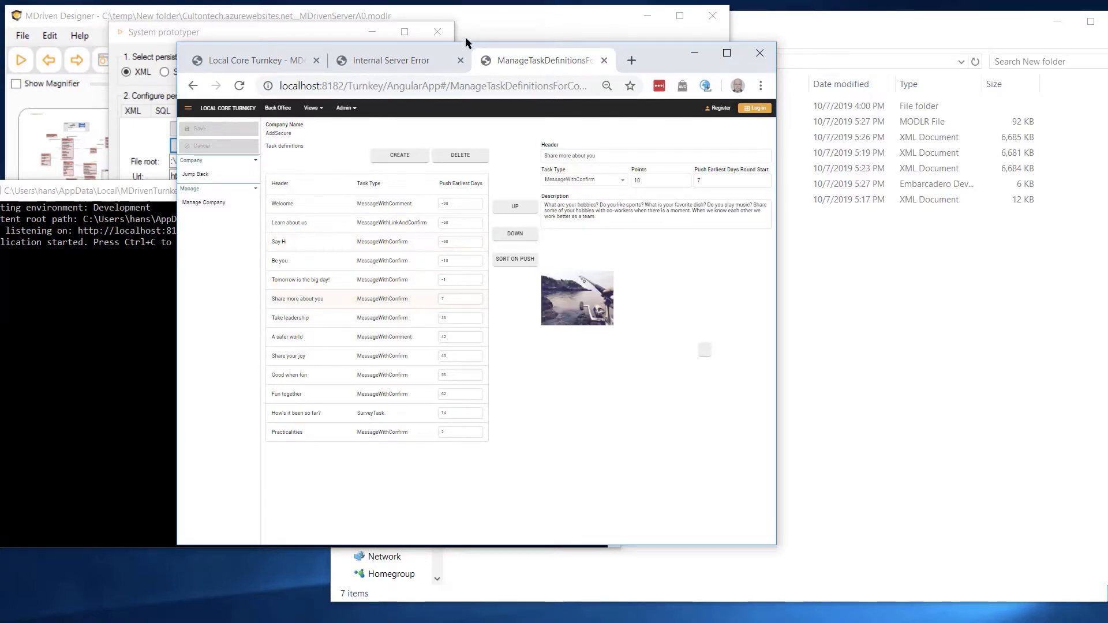
Return to the System prototyper, select SQL persistence with the SQLite option, and begin its connection string with DataSource=
left_click_drag(622, 54, 781, 70)
left_click(311, 36)
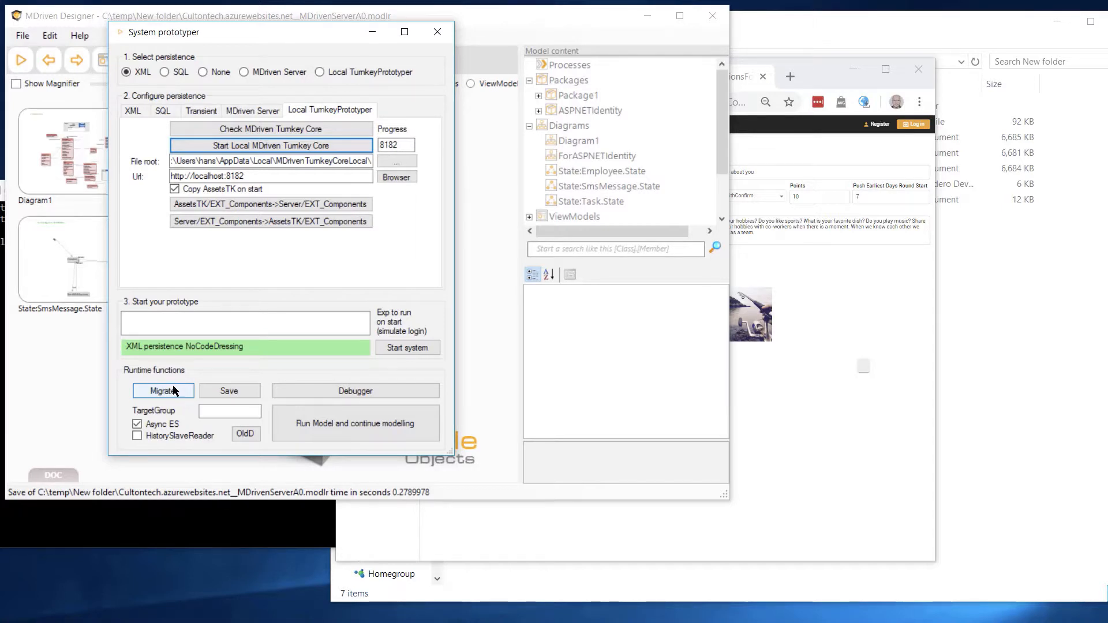
left_click(165, 72)
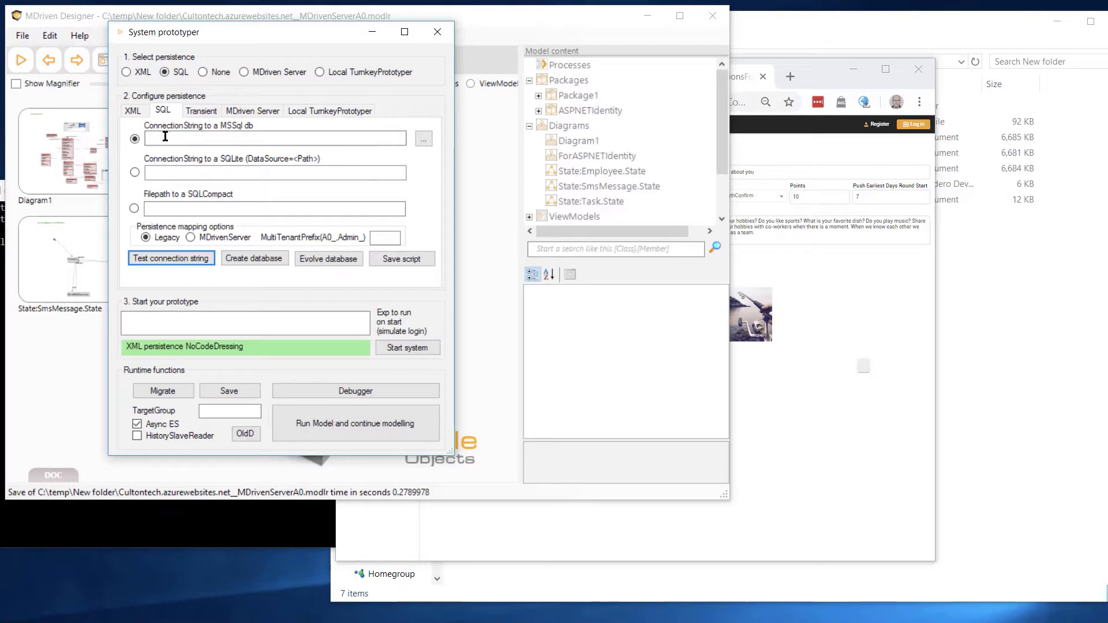
left_click(179, 137)
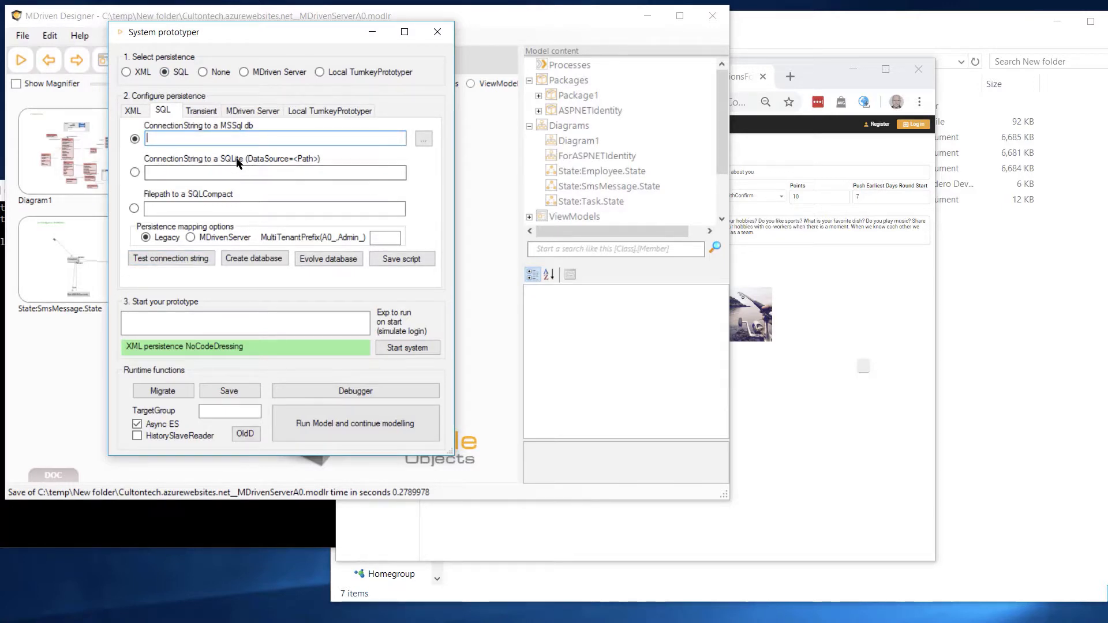
left_click(209, 174)
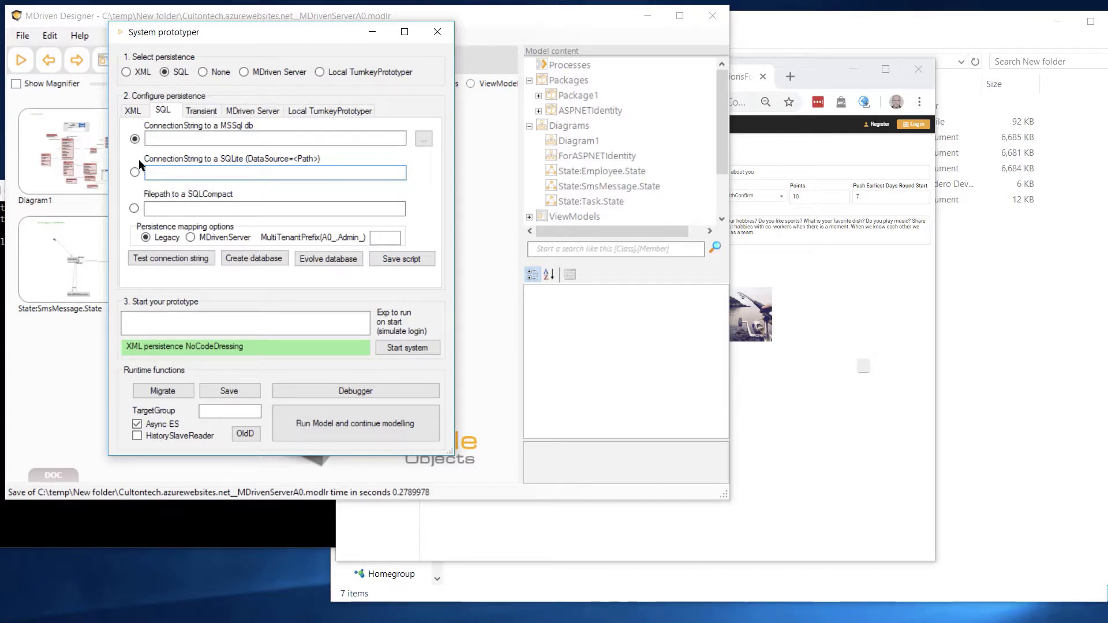
left_click(137, 176)
type("Data")
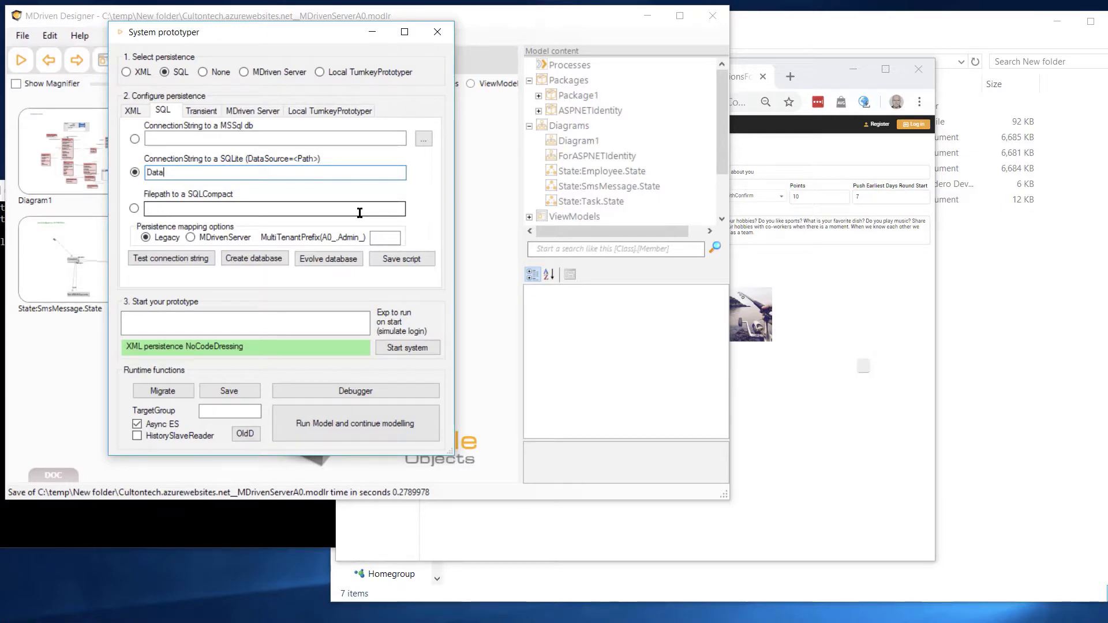
type("Source=")
Complete the SQLite connection string as DataSource=C:\temp\New folder\MySQLite.db, copying the folder path from File Explorer
key("alt+Tab")
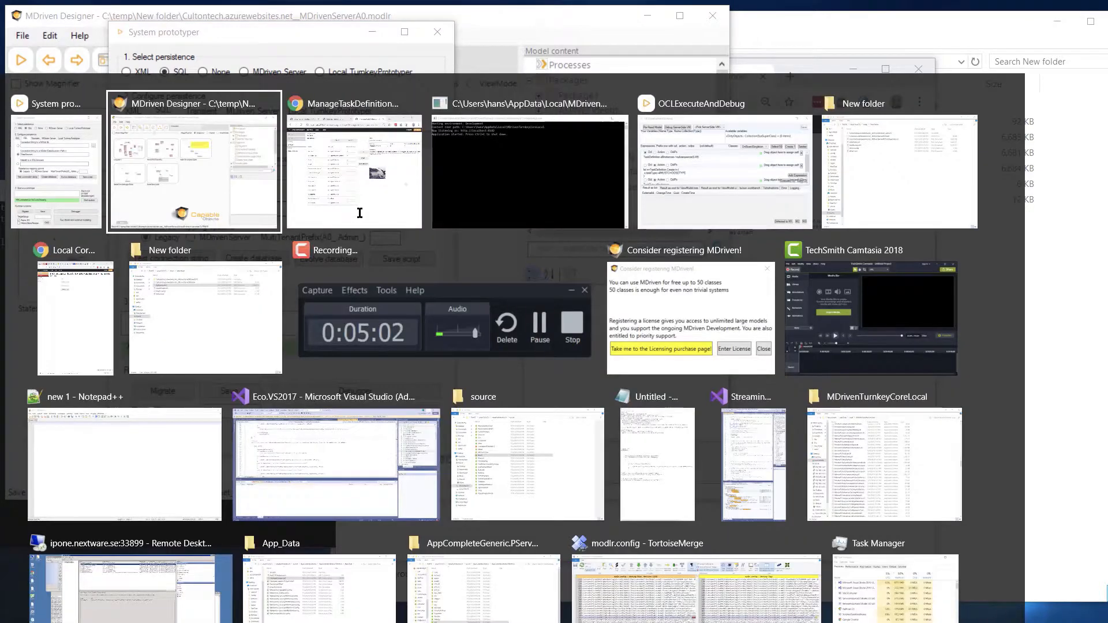
key("alt+Tab")
key("alt+Tab")
key("alt+Tab")
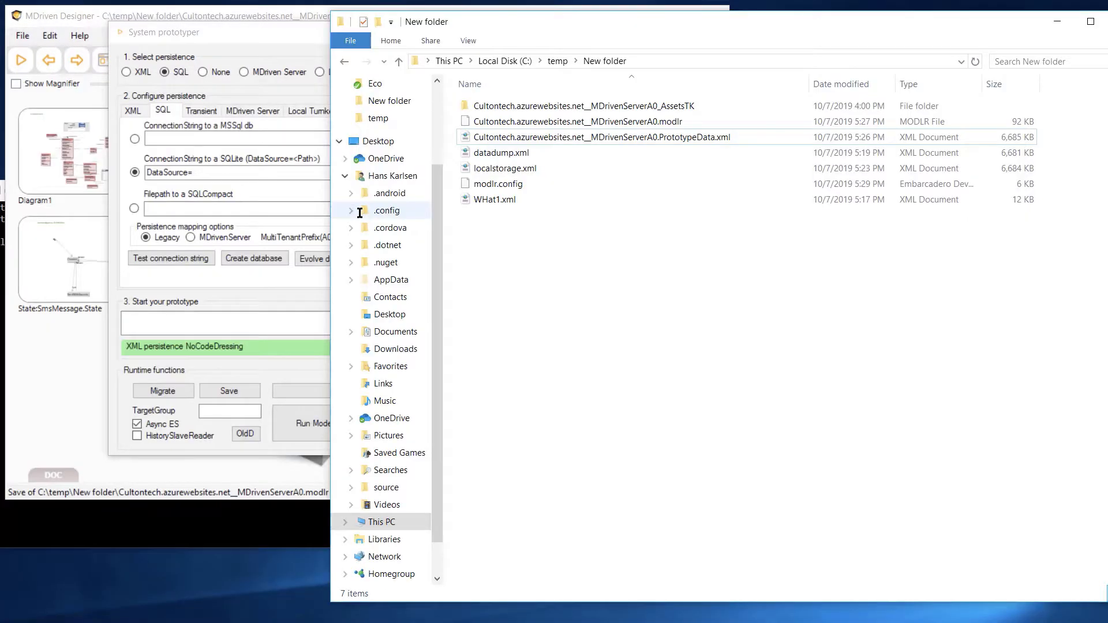
left_click(658, 61)
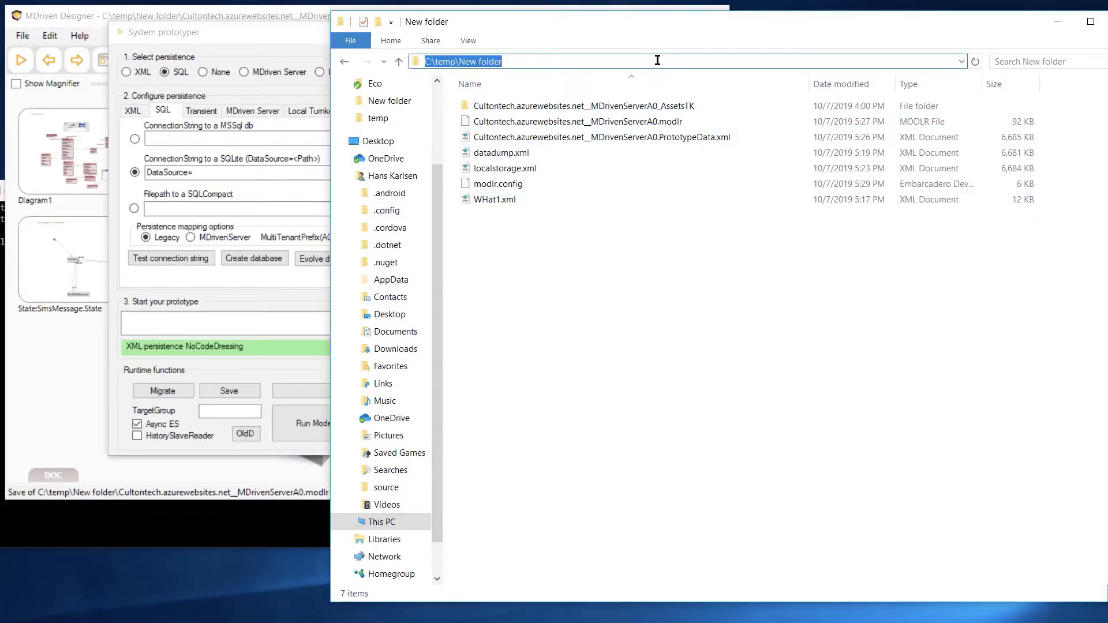
key("ctrl+c")
left_click(277, 172)
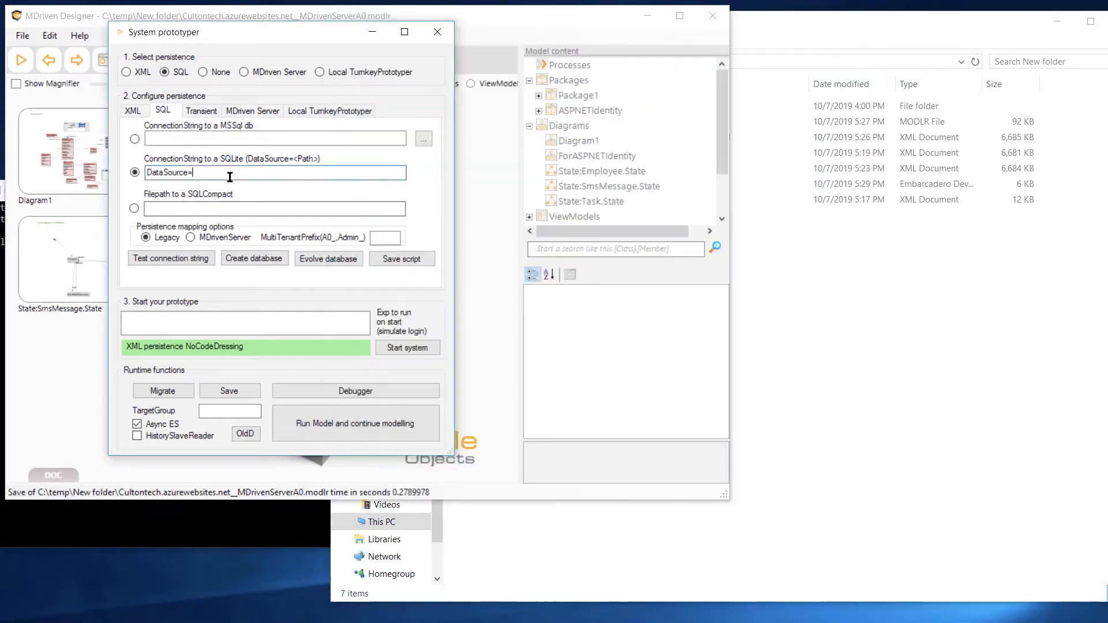
key("ctrl+v")
type("\\")
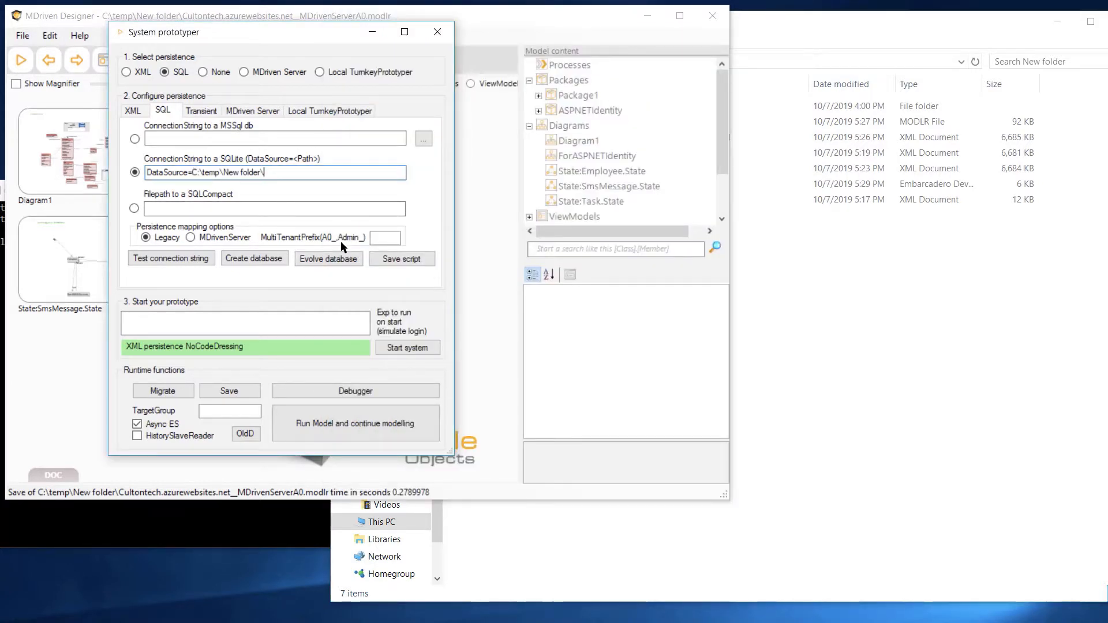
type("MySQLite.db")
Set the persistence mapping option to MDrivenServer and test the SQLite connection string
left_click(167, 257)
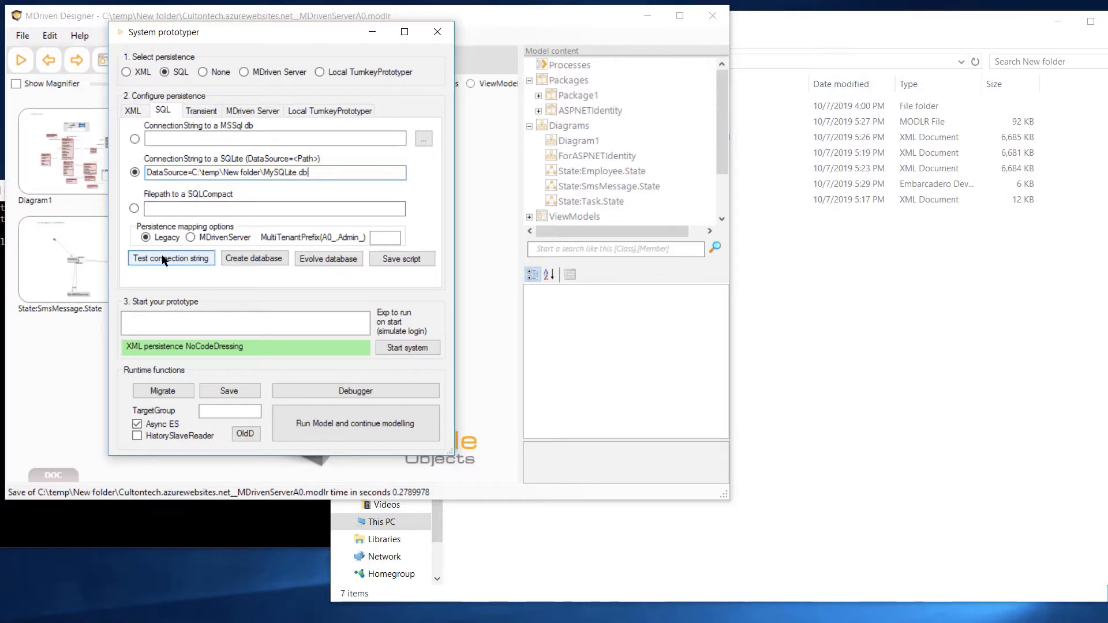
left_click(209, 239)
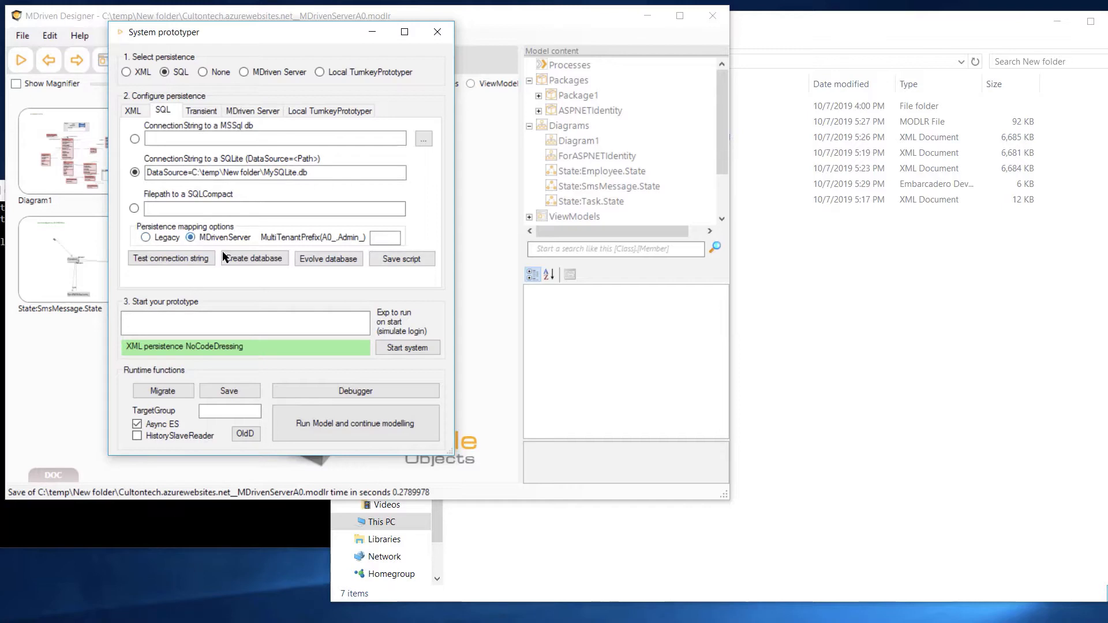
left_click(175, 260)
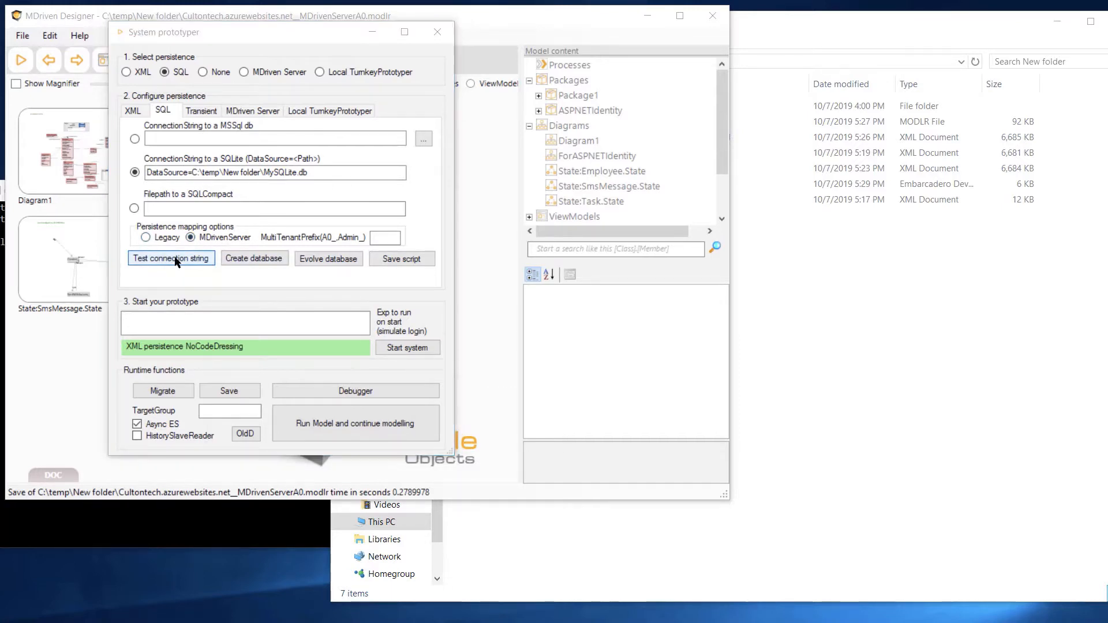
left_click(506, 433)
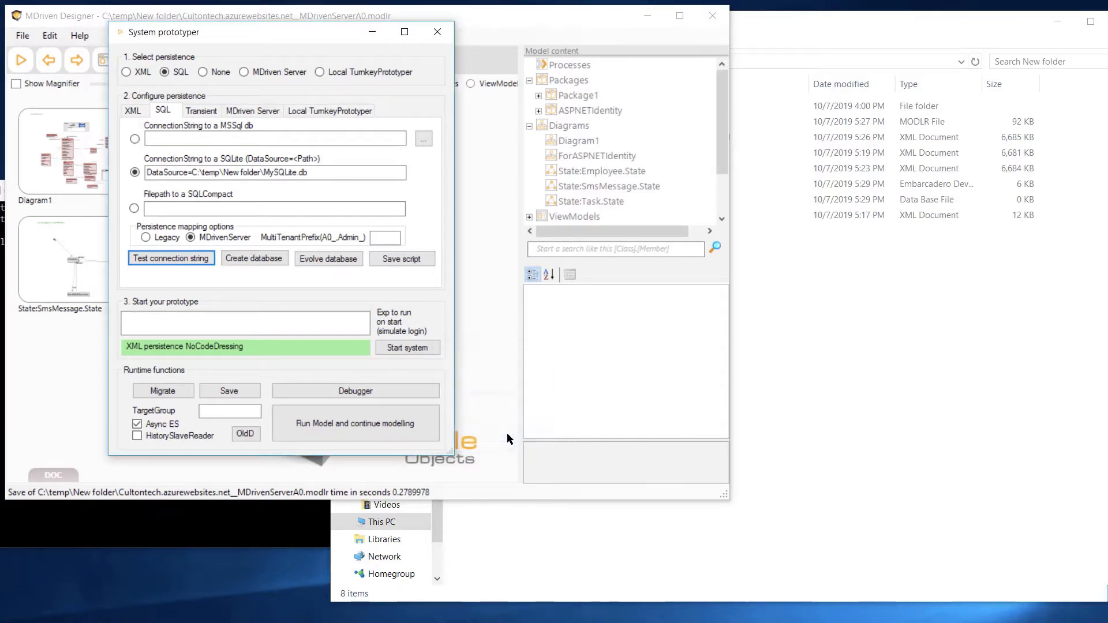
Create the SQLite database, checking the new tables in the Generate Schema dialog before accepting them
left_click(262, 264)
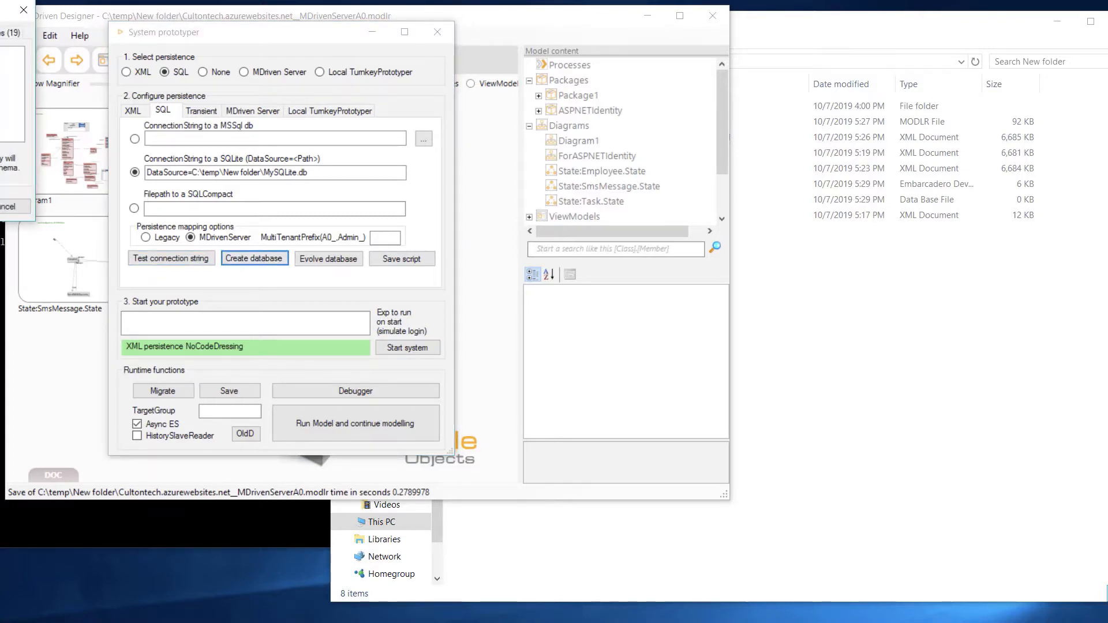
left_click_drag(0, 25, 265, 86)
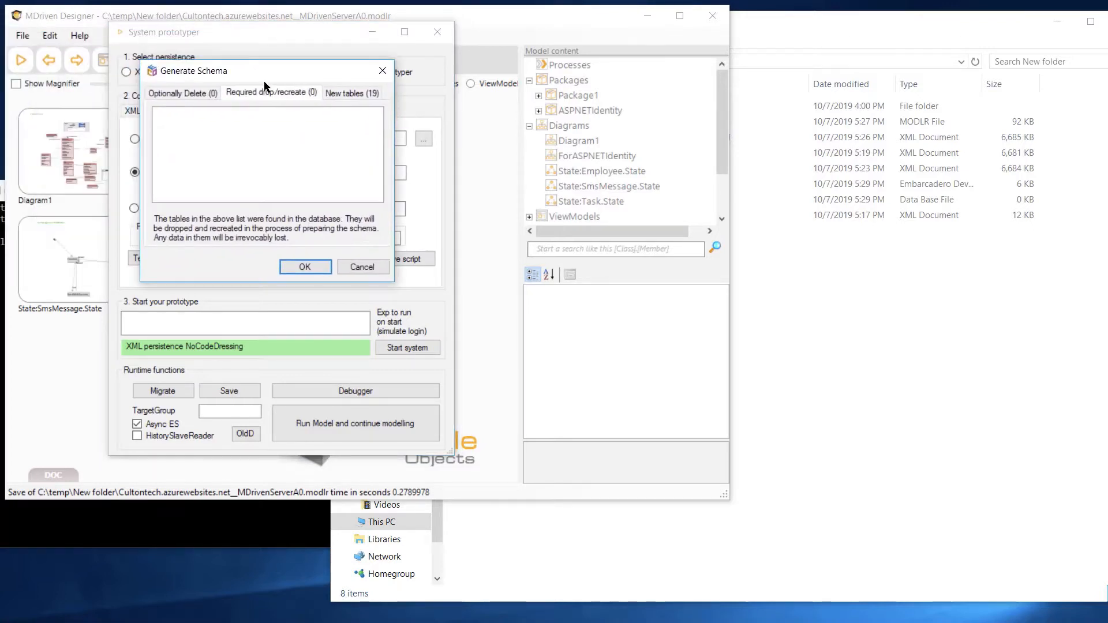
left_click(345, 96)
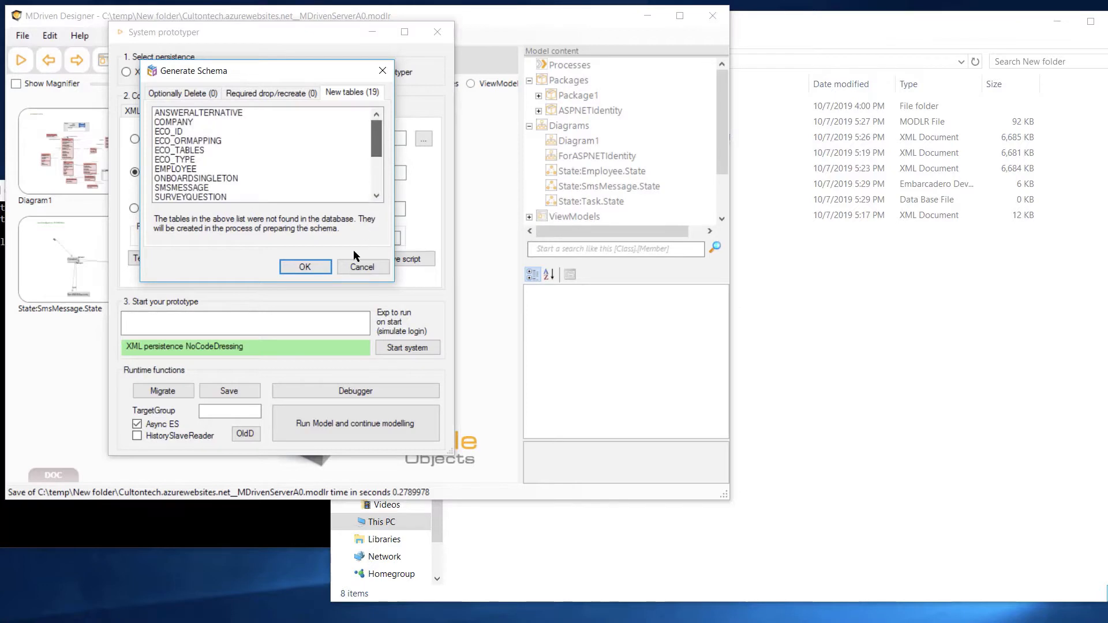
left_click(305, 267)
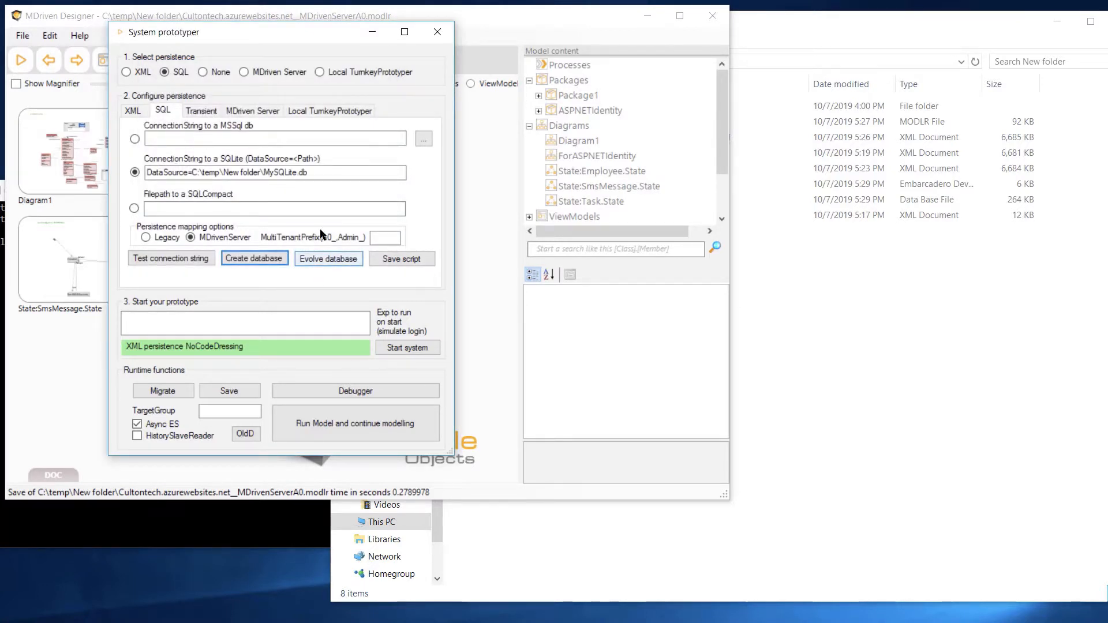
Start the system on the SQLite database and open the Migrate function
left_click_drag(321, 172, 127, 251)
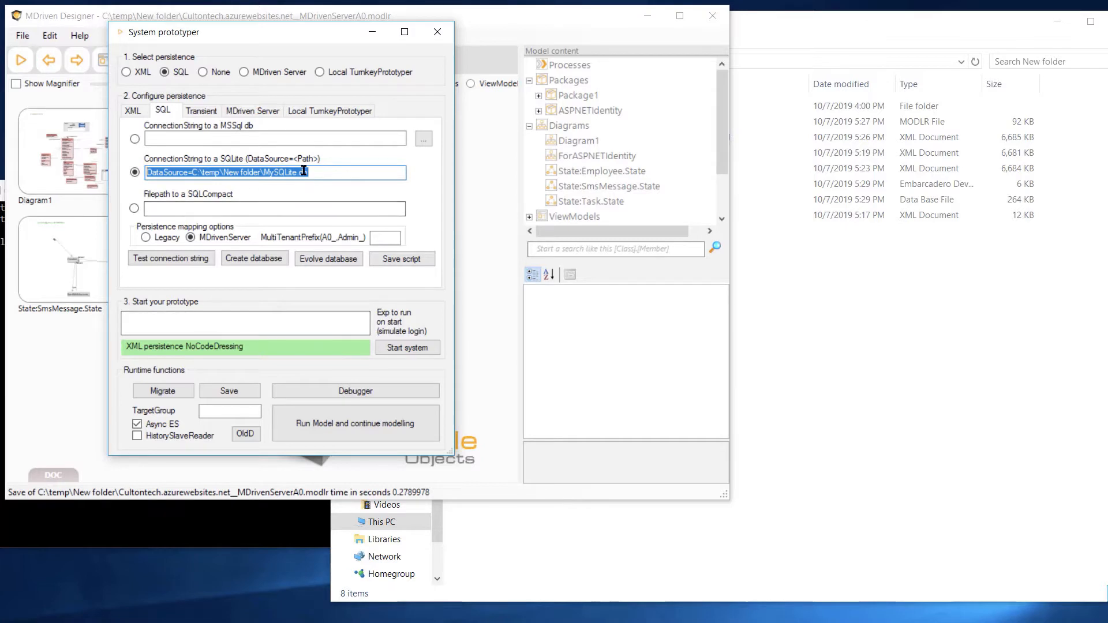
left_click(407, 349)
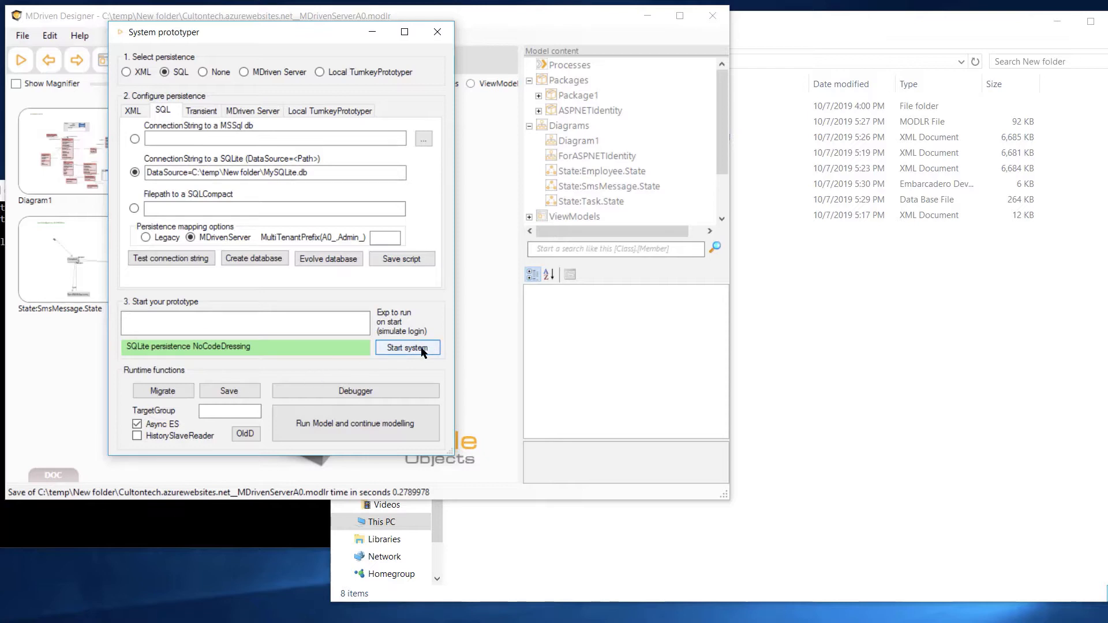
left_click(163, 391)
left_click_drag(35, 39, 346, 48)
Read datadump.xml into the started system, chunk-save the created objects and close the migration window
left_click(282, 313)
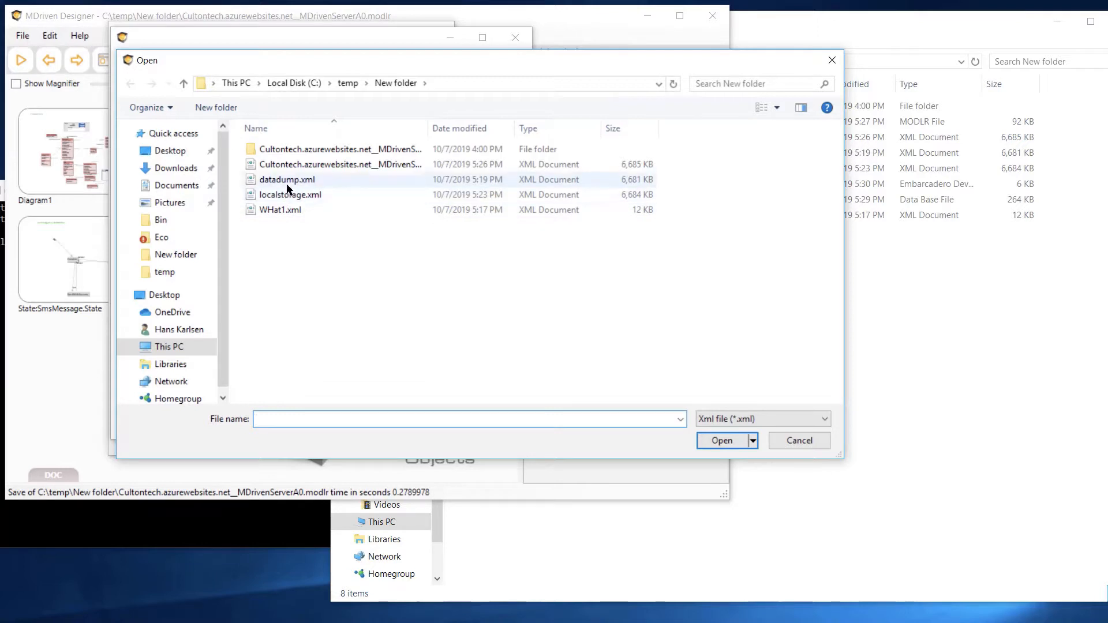
left_click(288, 181)
left_click(746, 447)
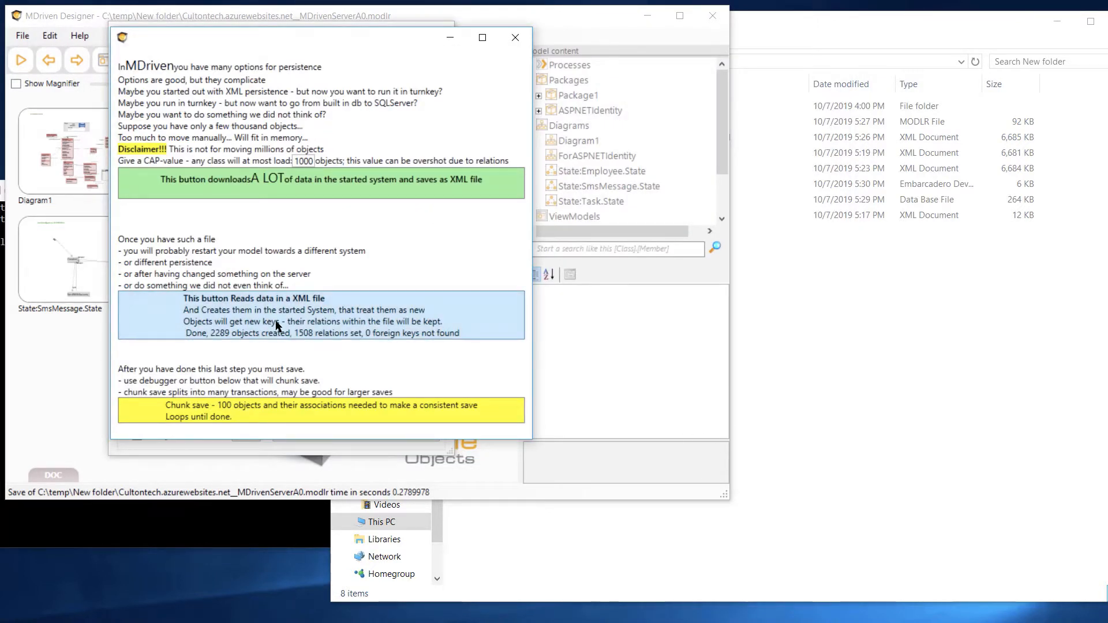
left_click(237, 412)
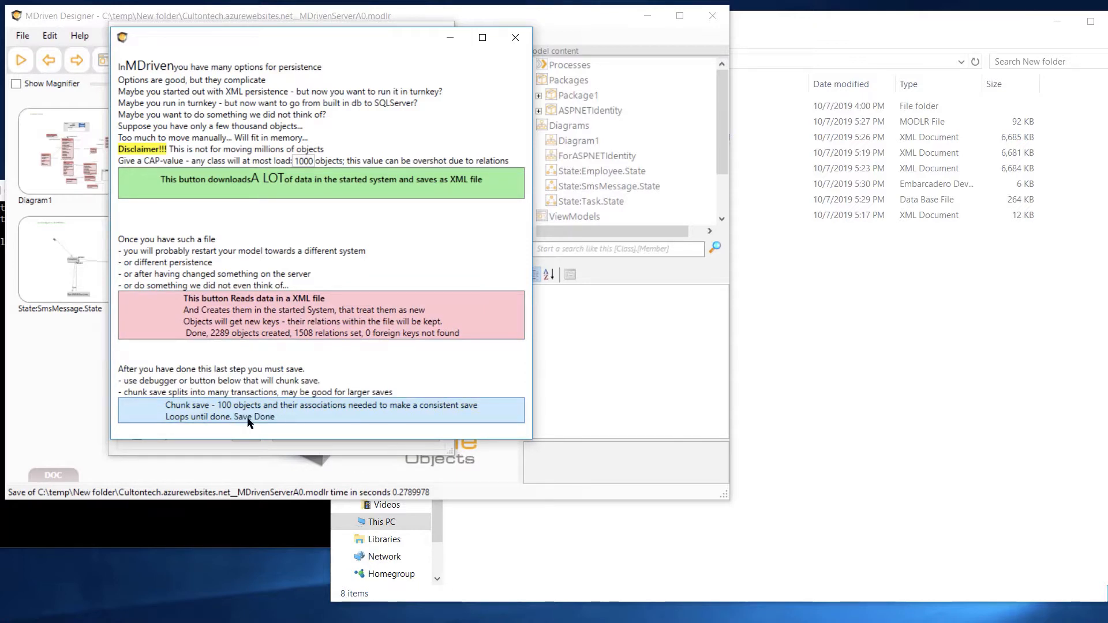
left_click(515, 38)
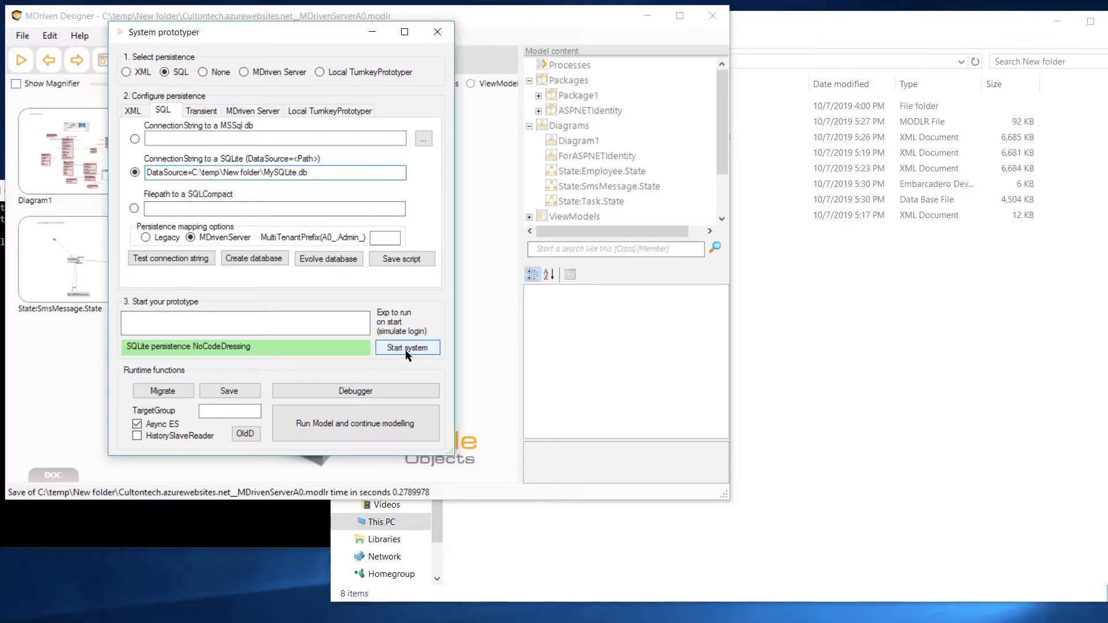
Run TaskDefinition.allinstances->subsequence(0,49) in the debugger, examine the migrated task definitions in the enlarged window and close it
left_click(358, 390)
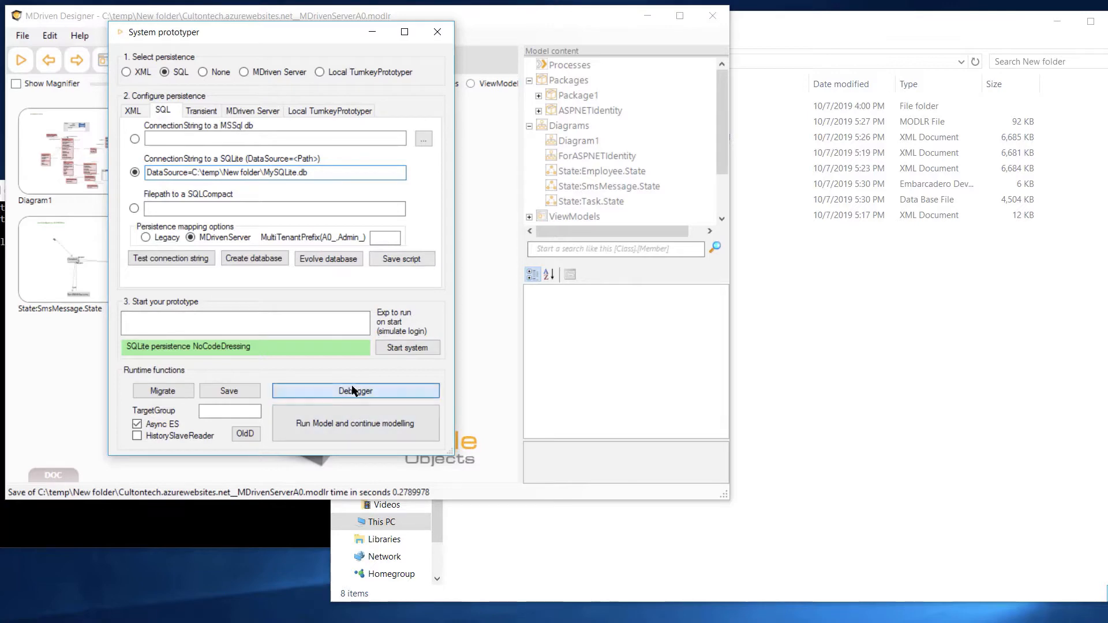
left_click_drag(83, 47, 526, 63)
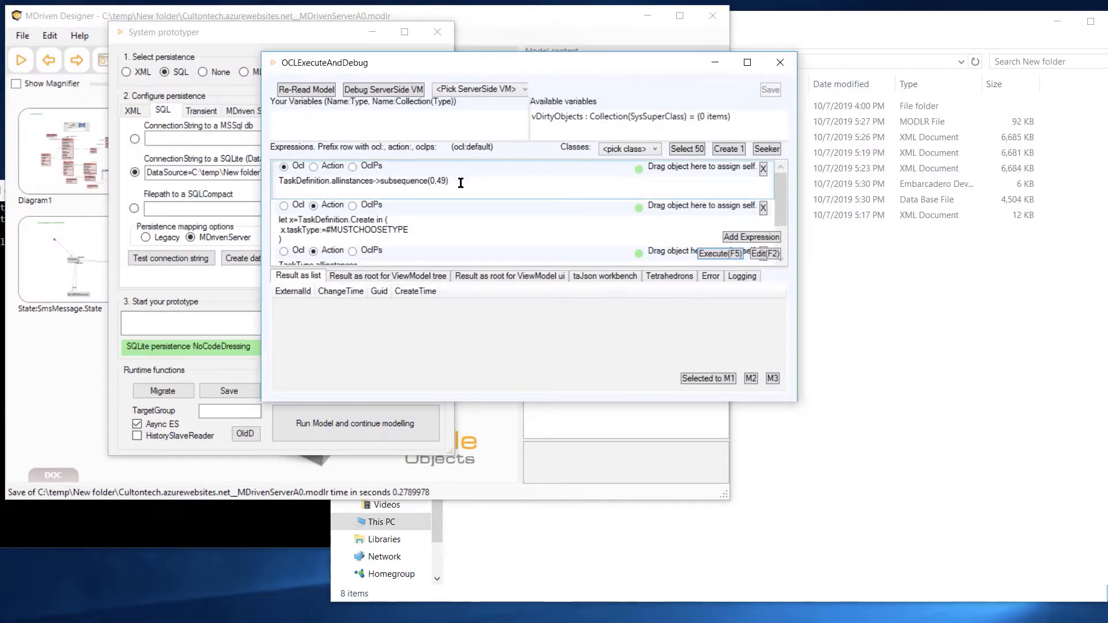
left_click(714, 254)
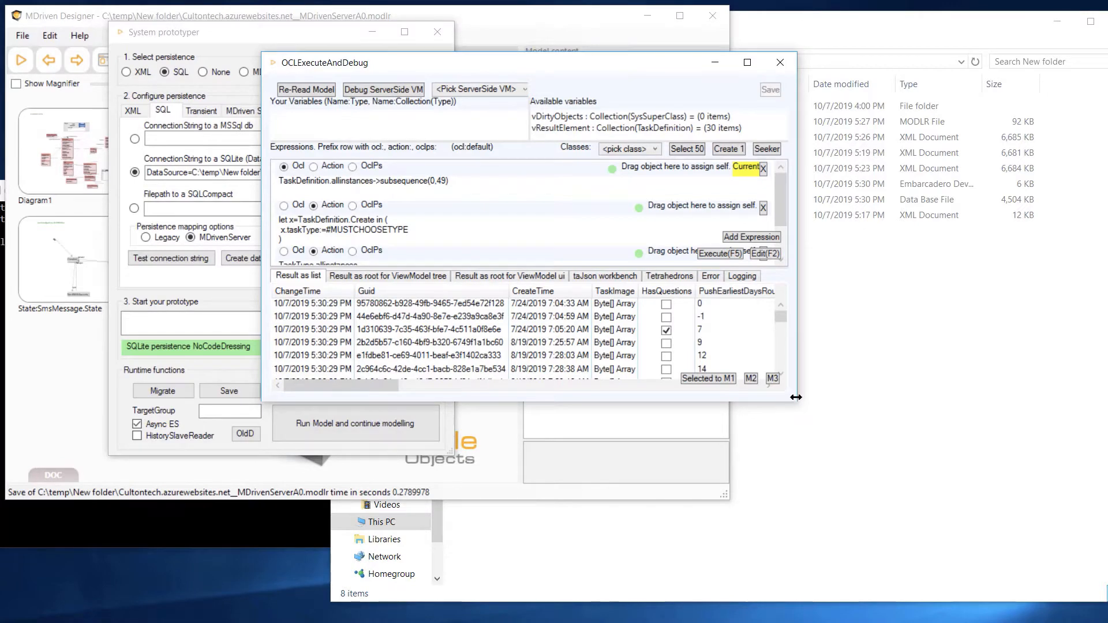
left_click_drag(795, 401, 1104, 567)
left_click_drag(475, 70, 483, 47)
left_click(1101, 40)
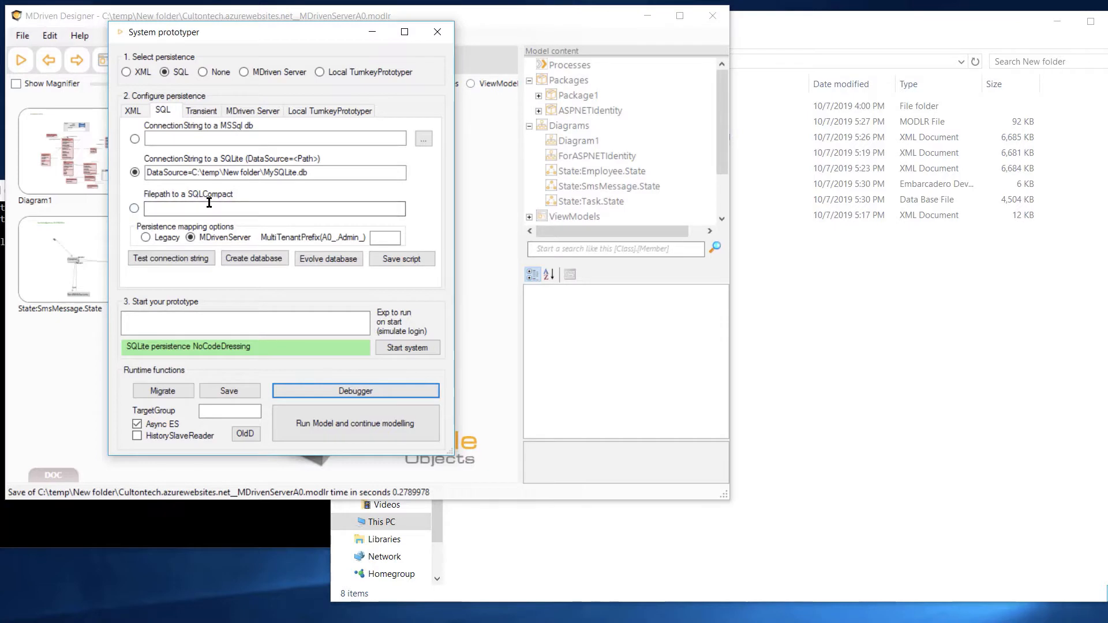
Choose the SQLCompact file path option for SQL persistence and switch to C:\temp\New folder in File Explorer
left_click(133, 208)
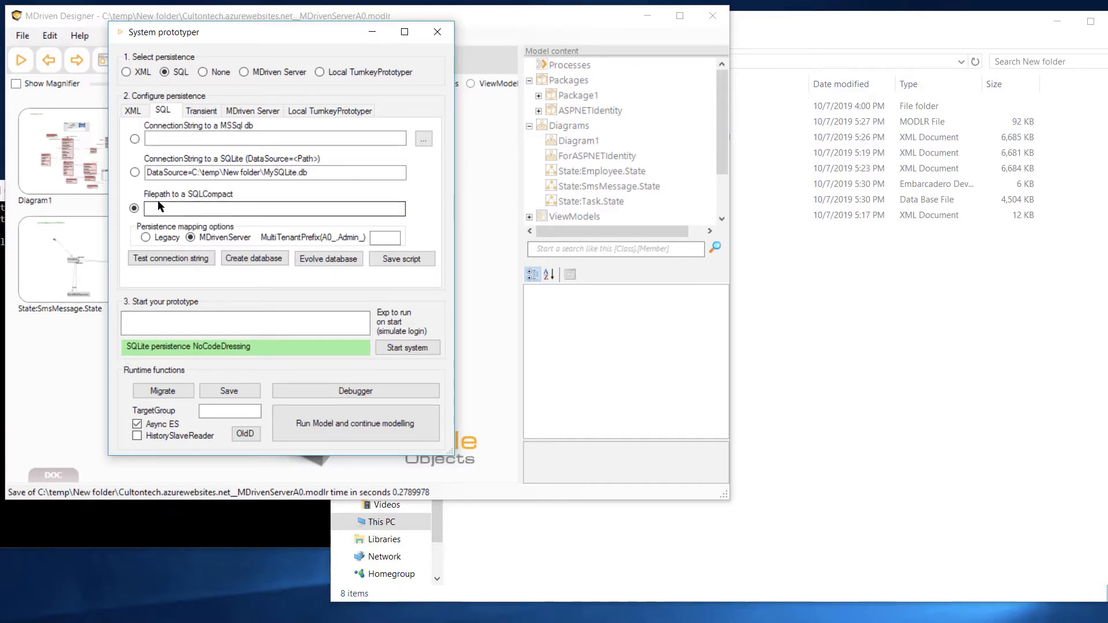
left_click(161, 207)
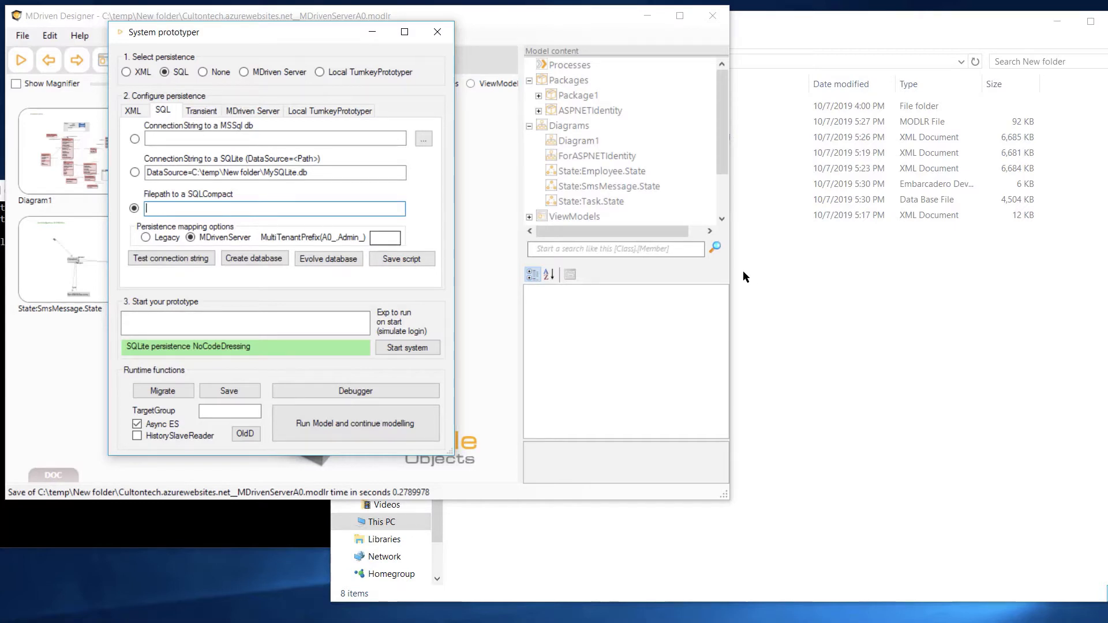
left_click(802, 278)
left_click(635, 60)
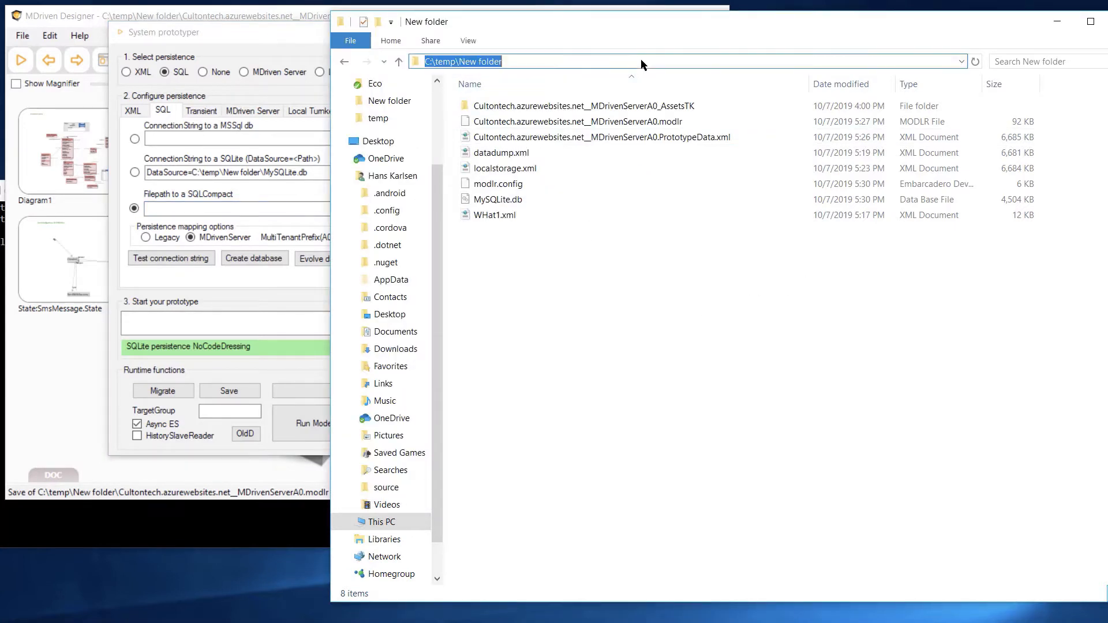
left_click(504, 275)
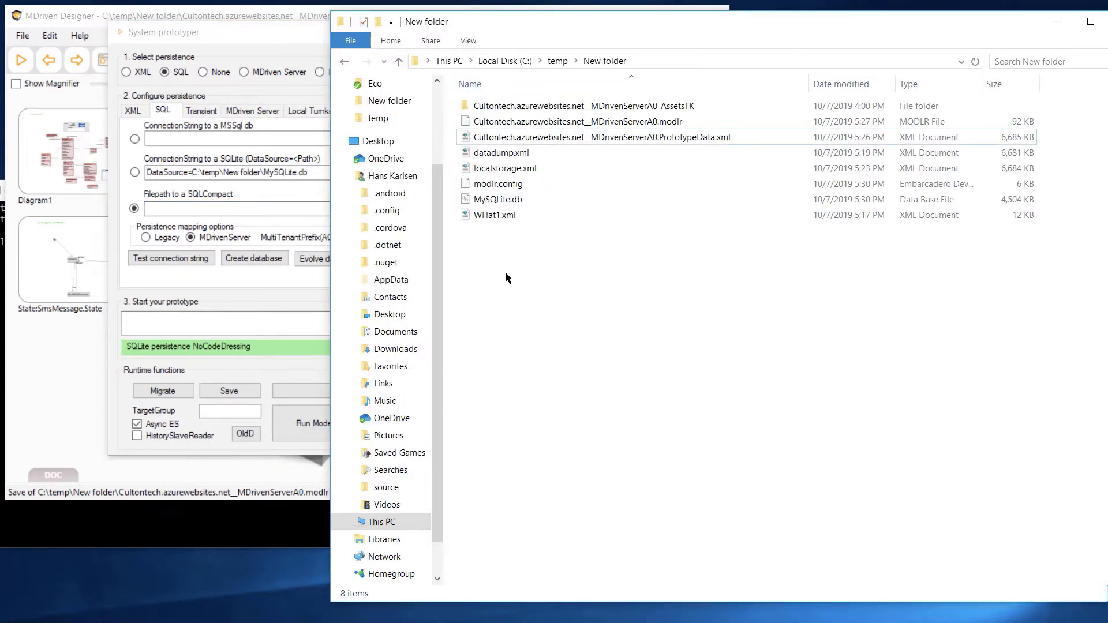
Create a new text document in C:\temp\New folder and rename it SQLCompactDB.sdf, accepting the extension change
right_click(494, 239)
mouse_move(540, 457)
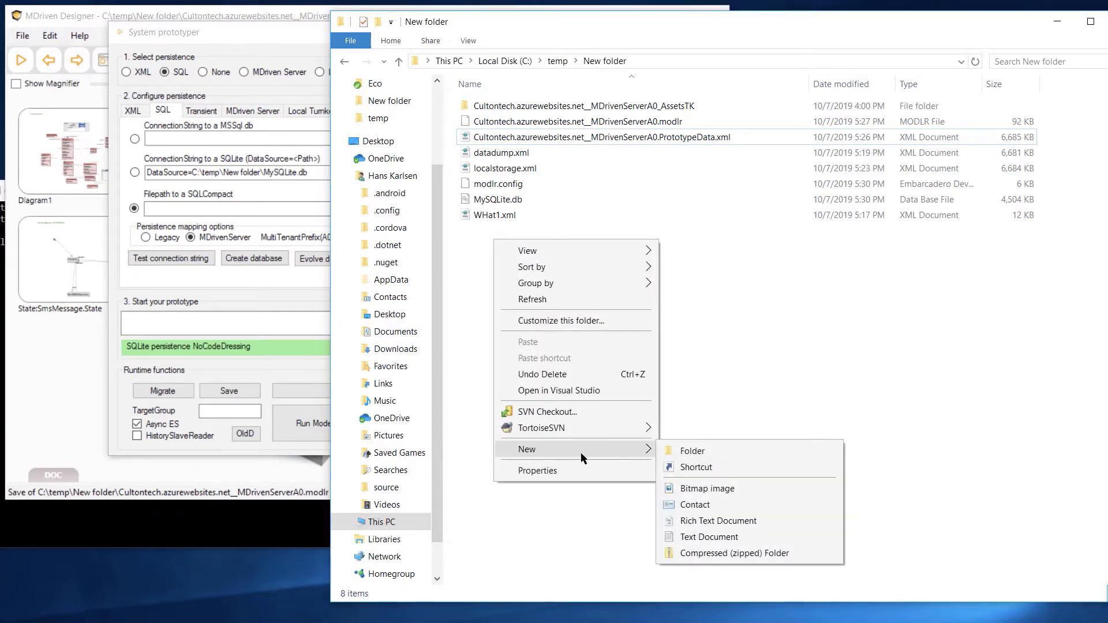
left_click(713, 537)
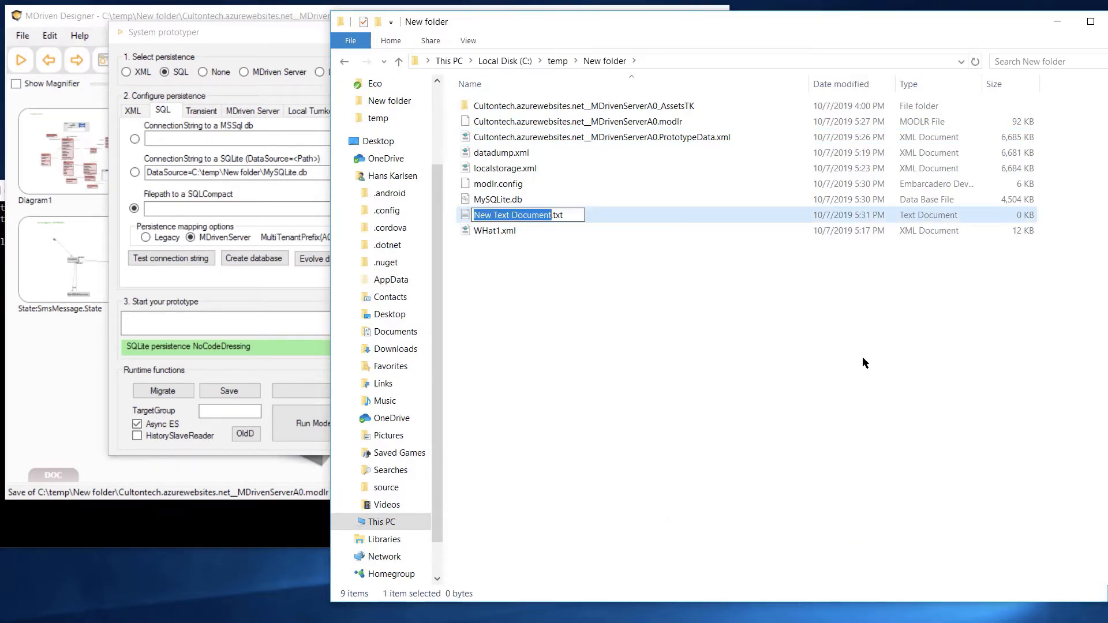
type("SQ")
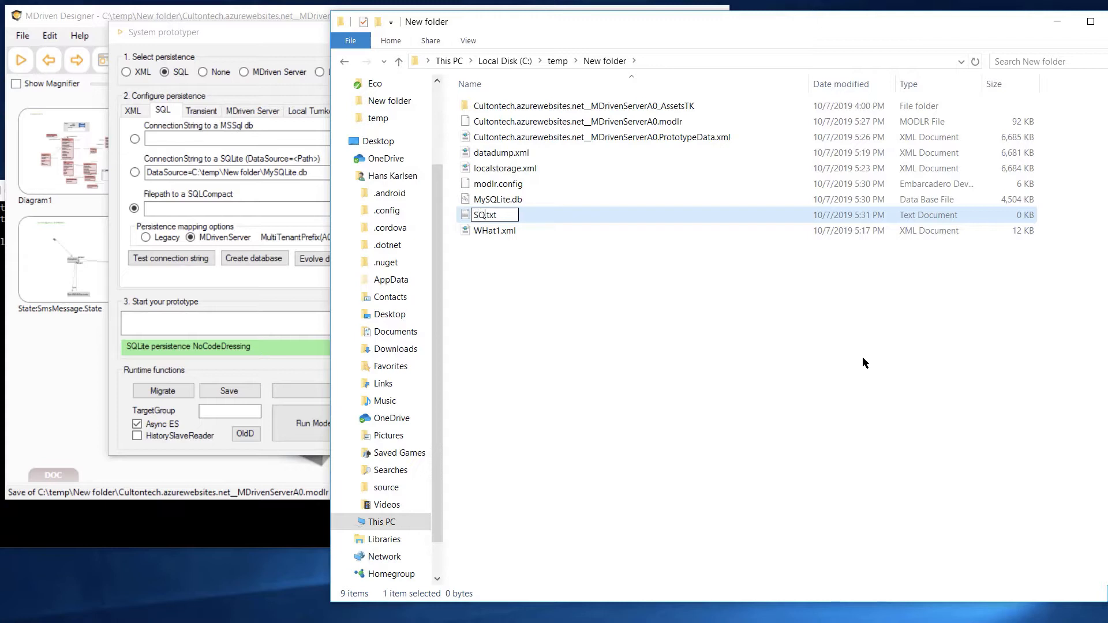
type("LCompact")
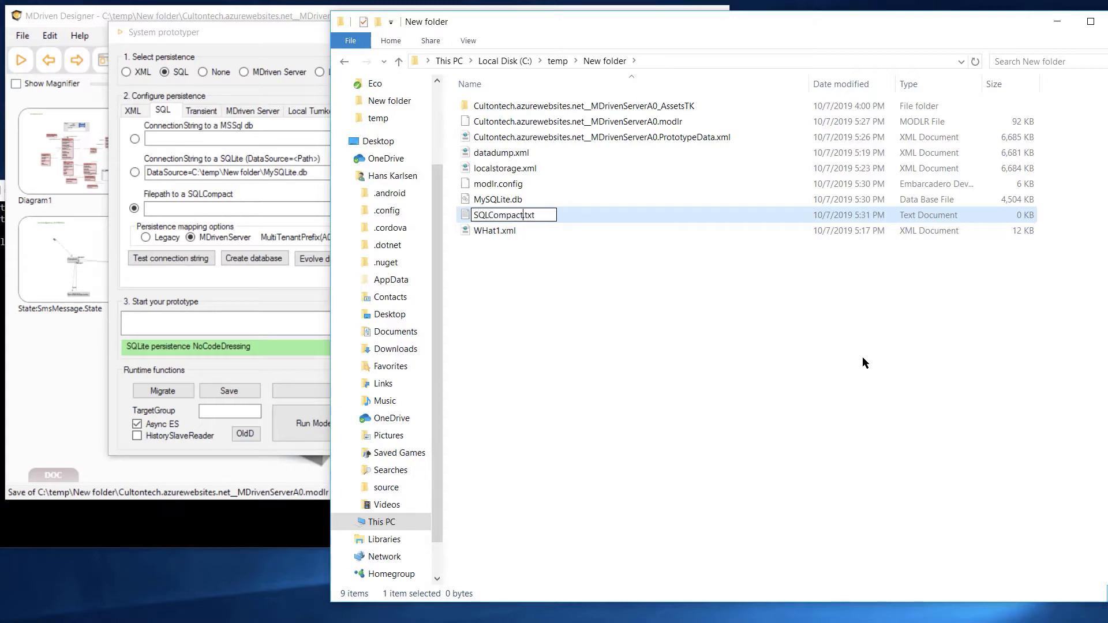
type("DB")
key("shift+End")
type("sdf")
key("Return")
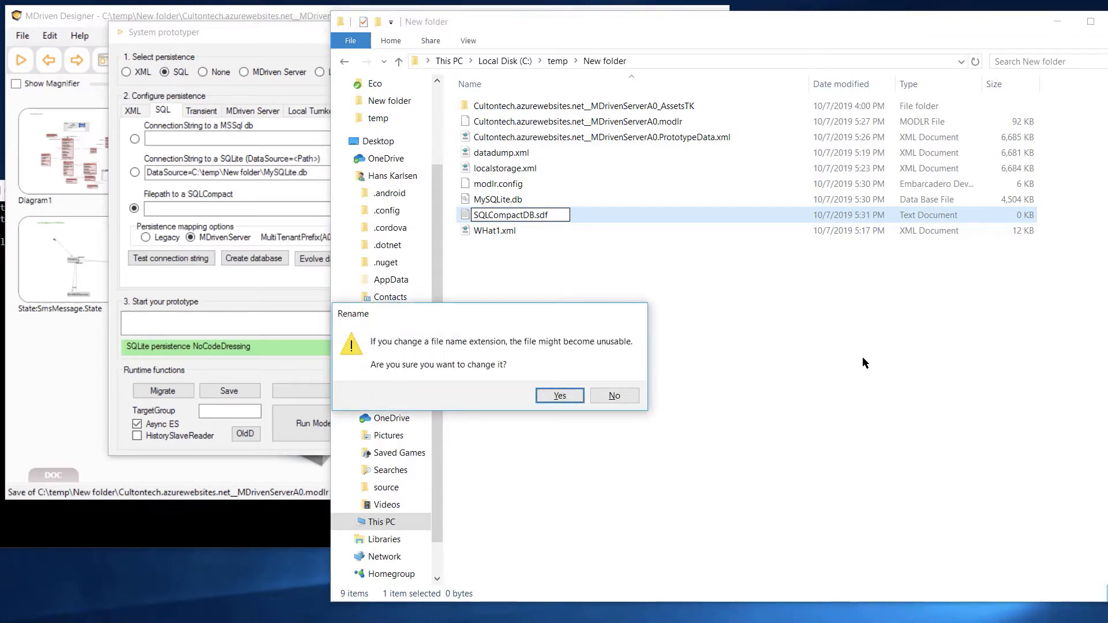
key("Return")
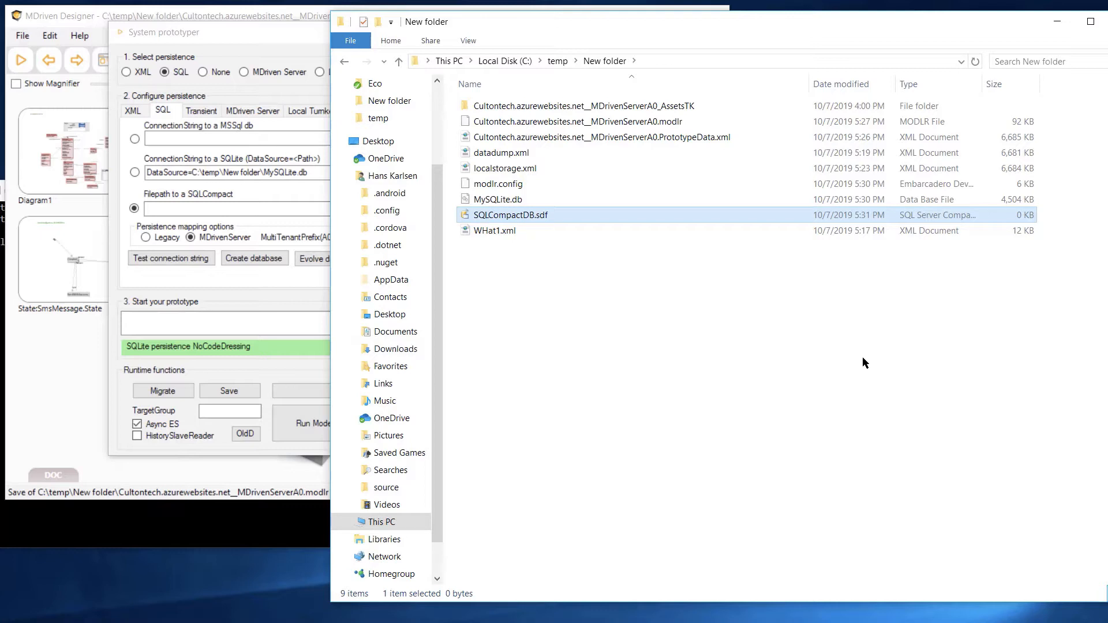
Copy the full path of SQLCompactDB.sdf from File Explorer and set the SQLCompact file path to C:\temp\New folder\SQLCompactDB.sdf in the System prototyper
key("F2")
key("ctrl+a")
key("ctrl+c")
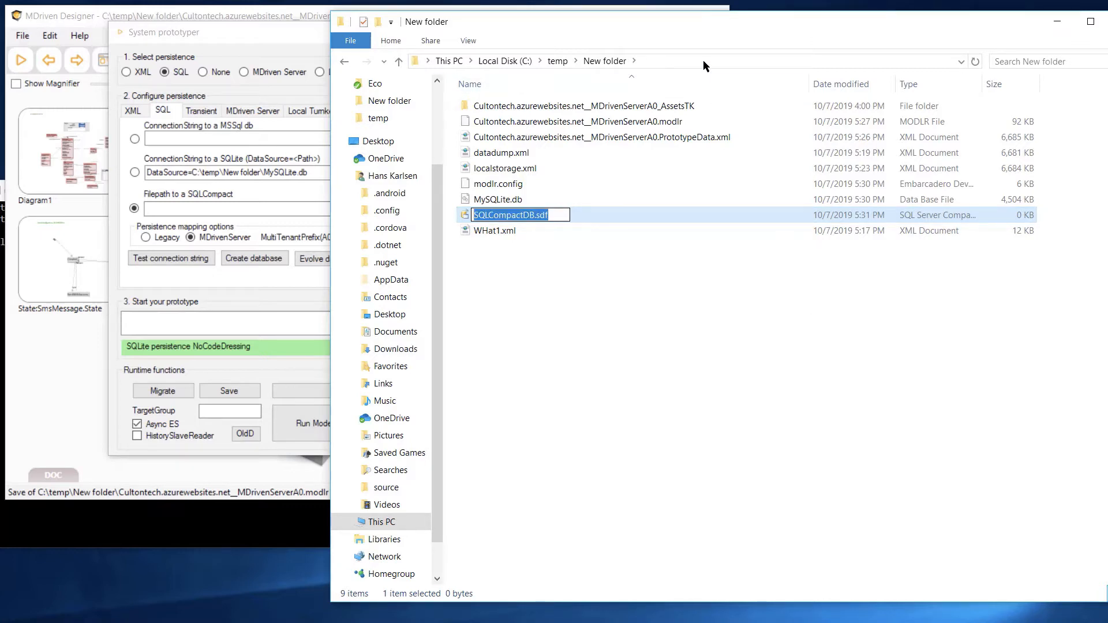
left_click(632, 62)
left_click(632, 62)
type("\\temp\\New folder\\")
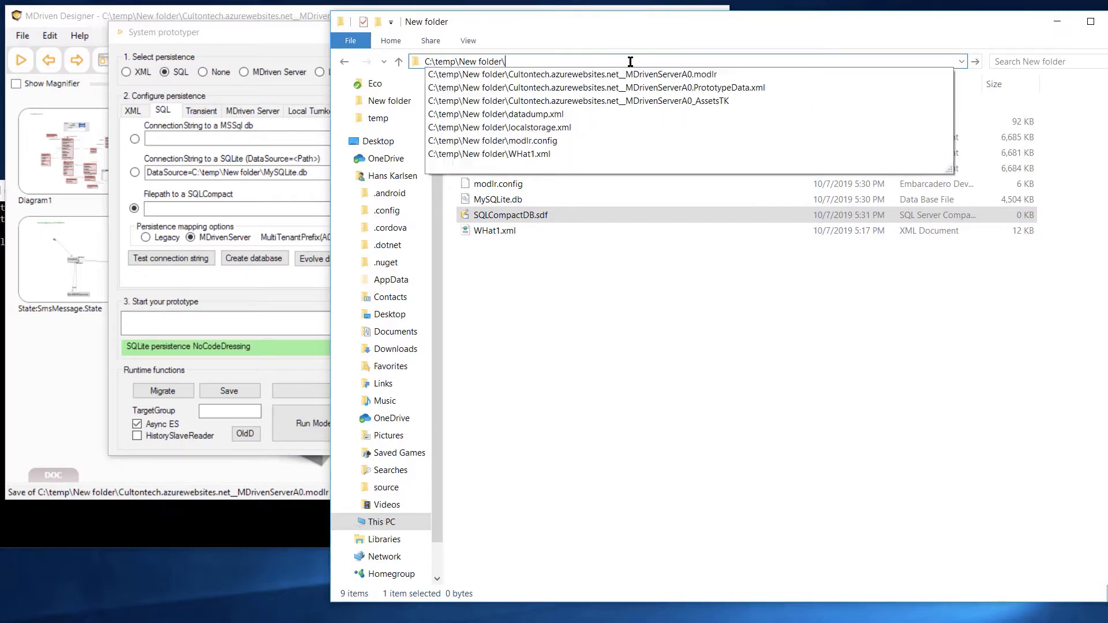
key("ctrl+v")
key("ctrl+a")
key("ctrl+c")
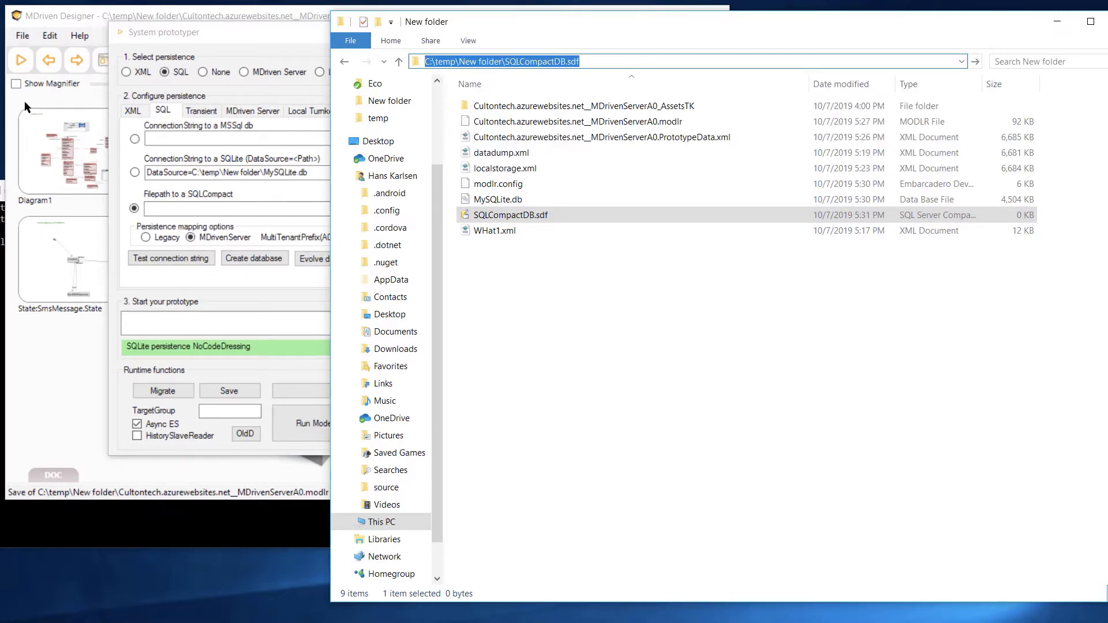
left_click(193, 209)
key("ctrl+v")
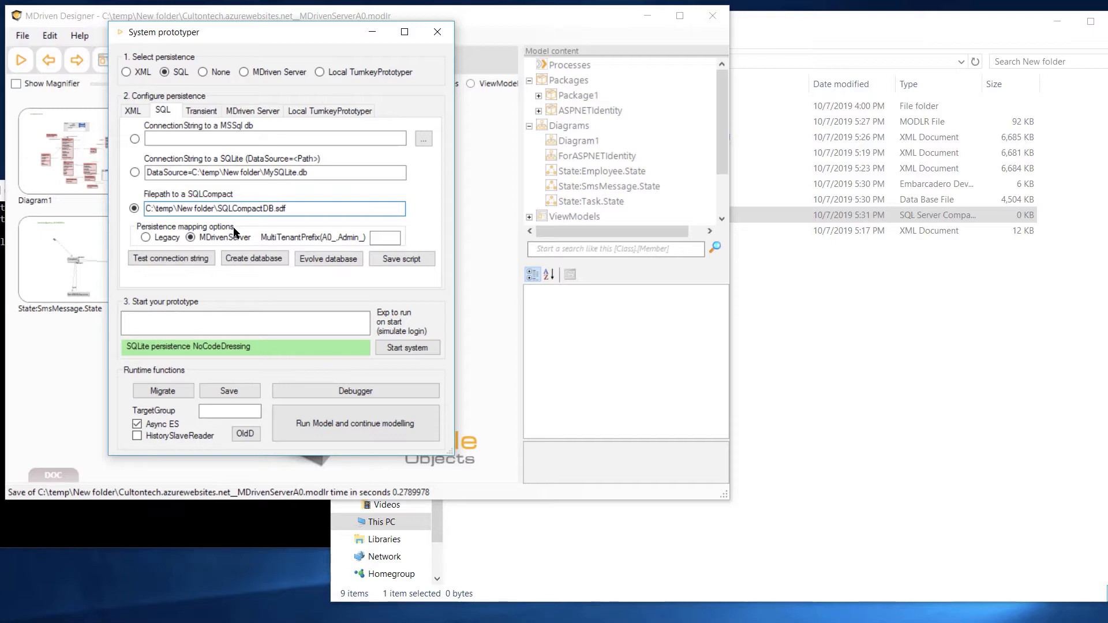
Test the SQLCompact connection string and create the database, accepting generation of the new schema tables
left_click(182, 258)
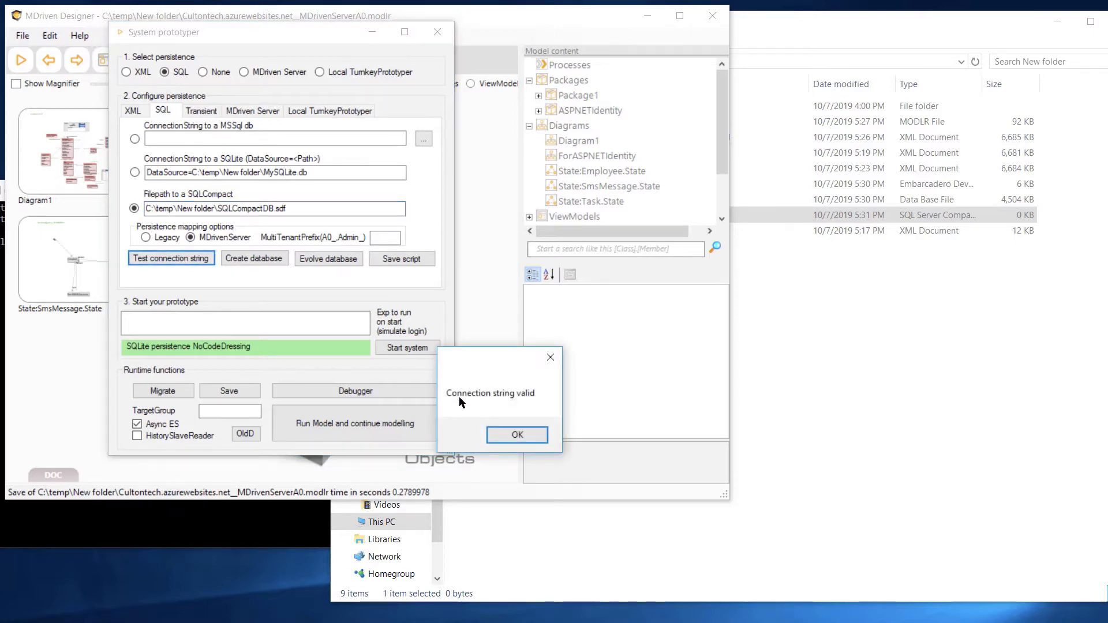
left_click(492, 434)
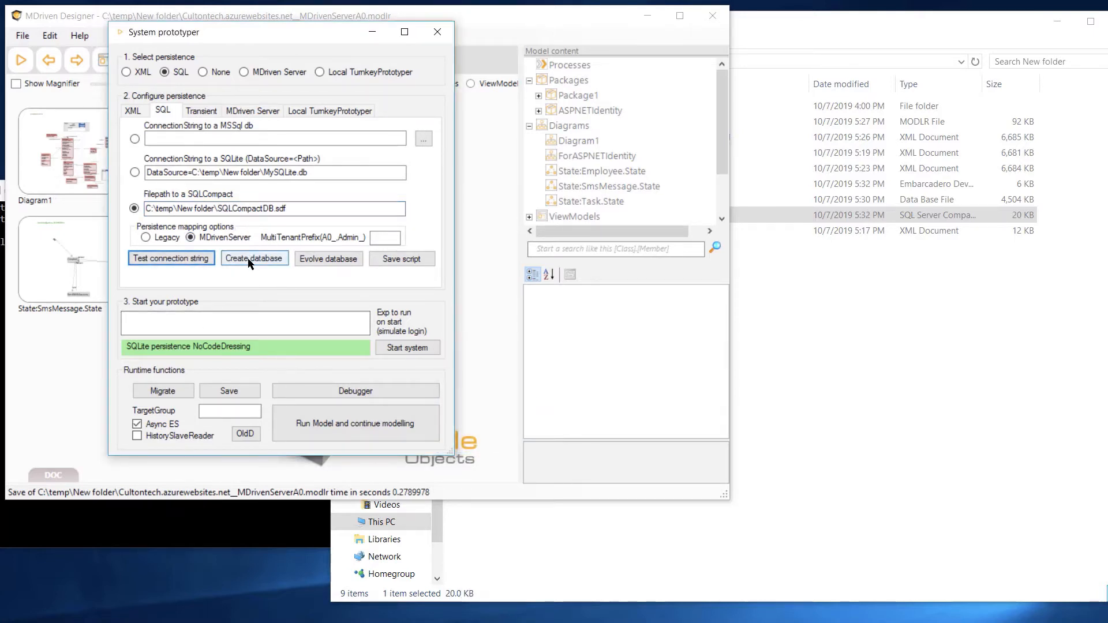
left_click(250, 260)
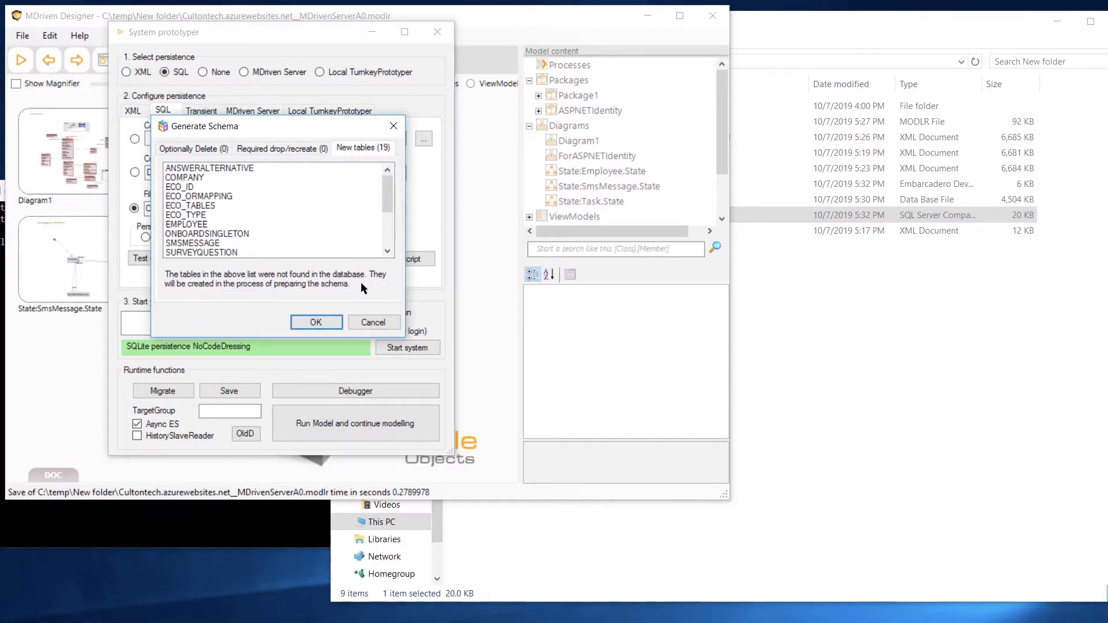
left_click(338, 320)
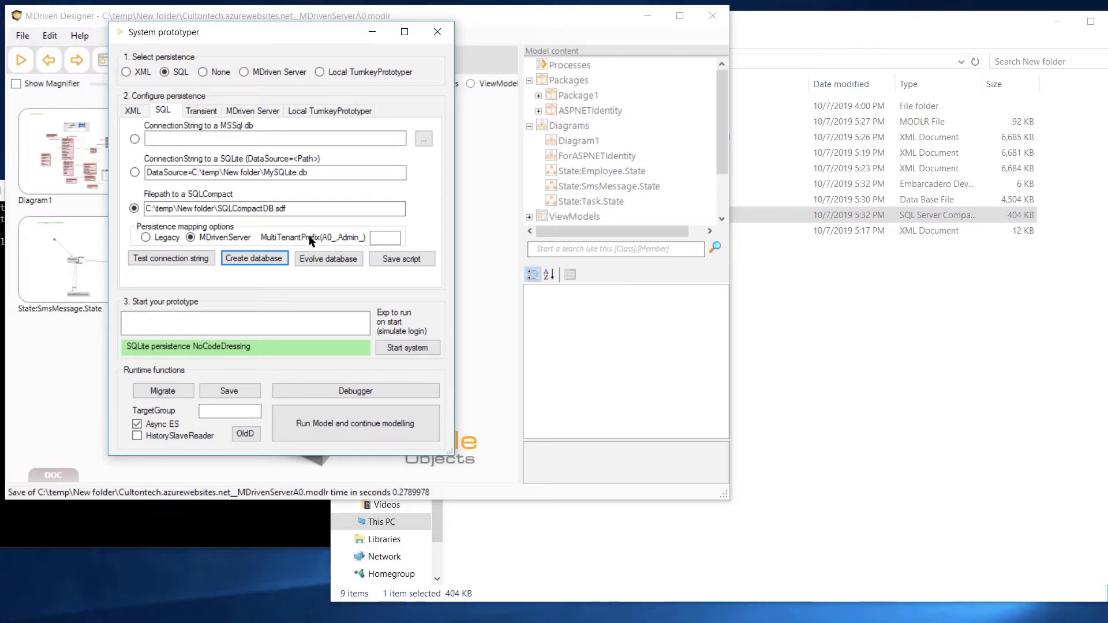
left_click_drag(291, 208, 160, 253)
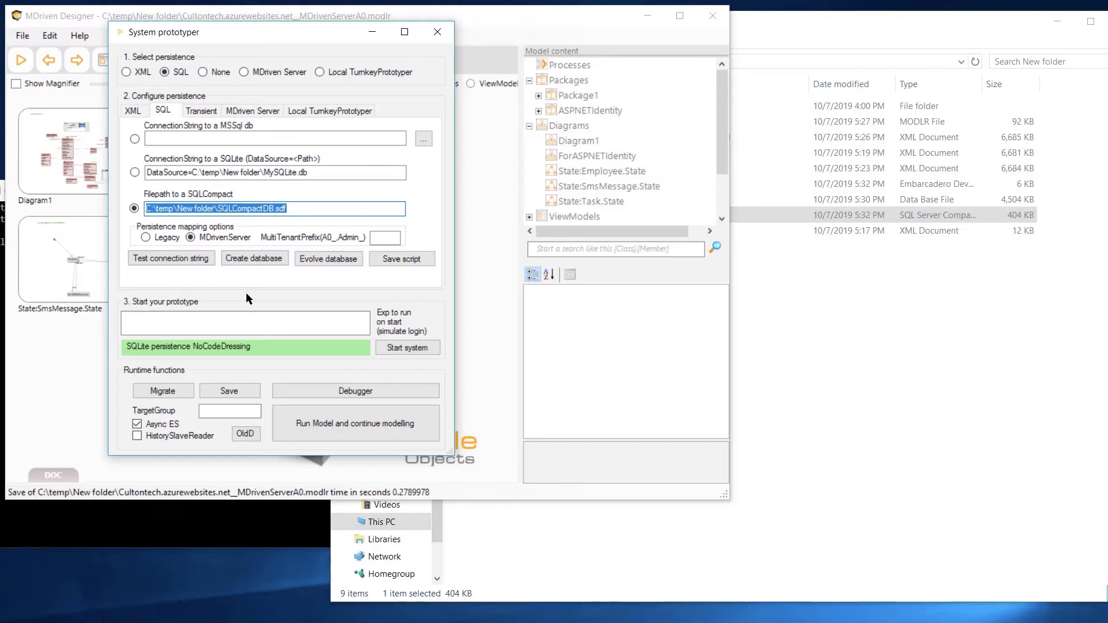
left_click(309, 211)
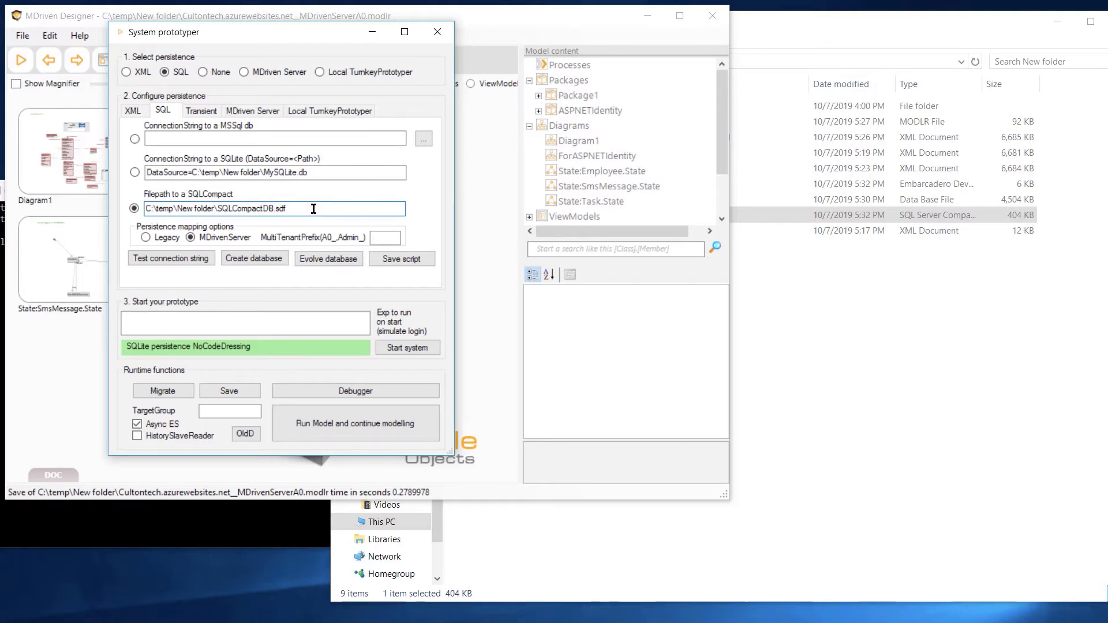
left_click_drag(314, 209, 143, 211)
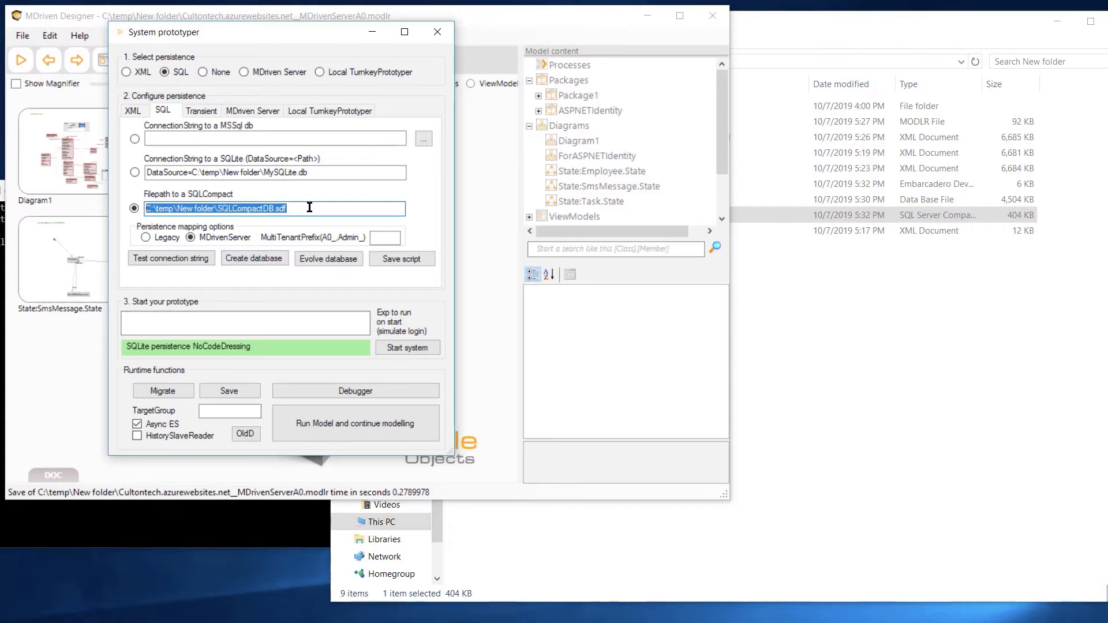
key("Tab")
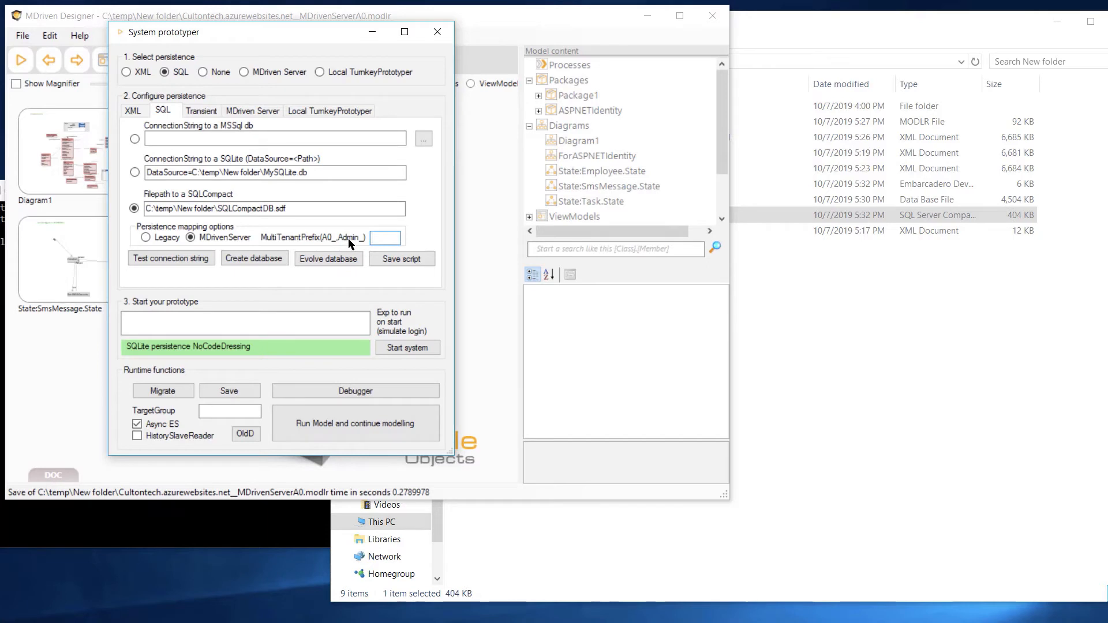
left_click(325, 208)
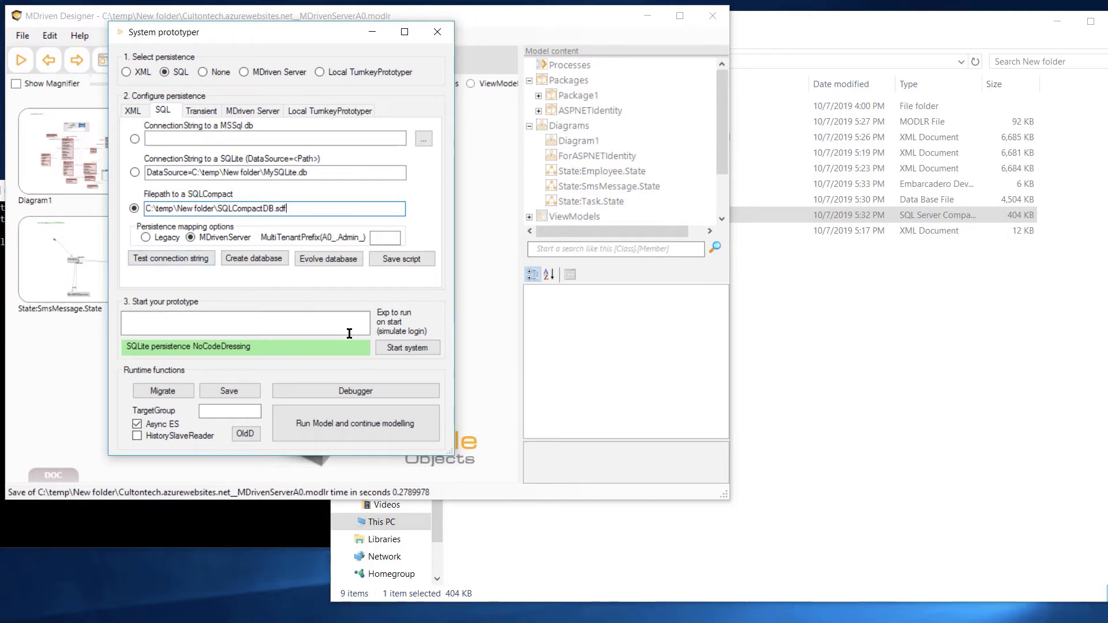
Start the system with SQLCompact persistence and check the new database for task definitions with TaskDefinition.allinstances->subsequence(0,49) in the debugger, closing it again
left_click(407, 347)
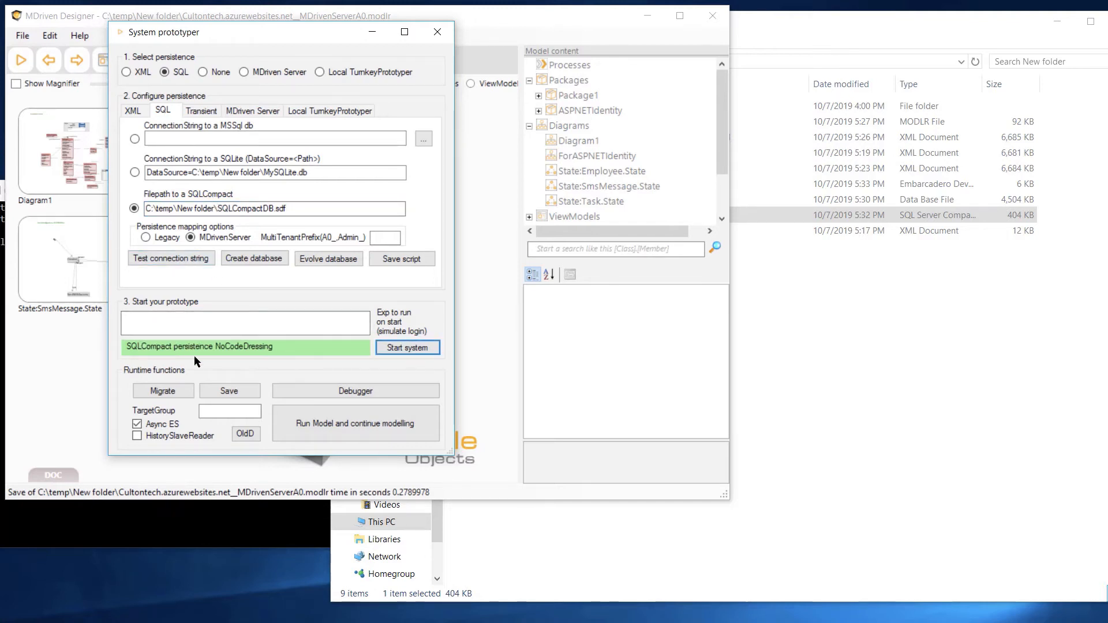
left_click(357, 391)
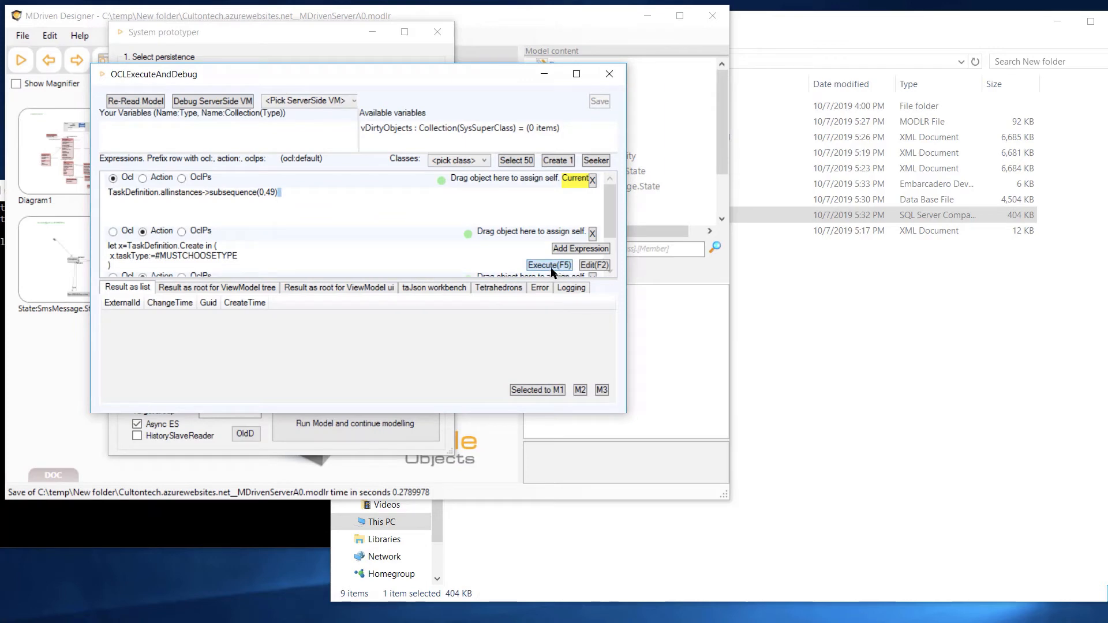
left_click(558, 270)
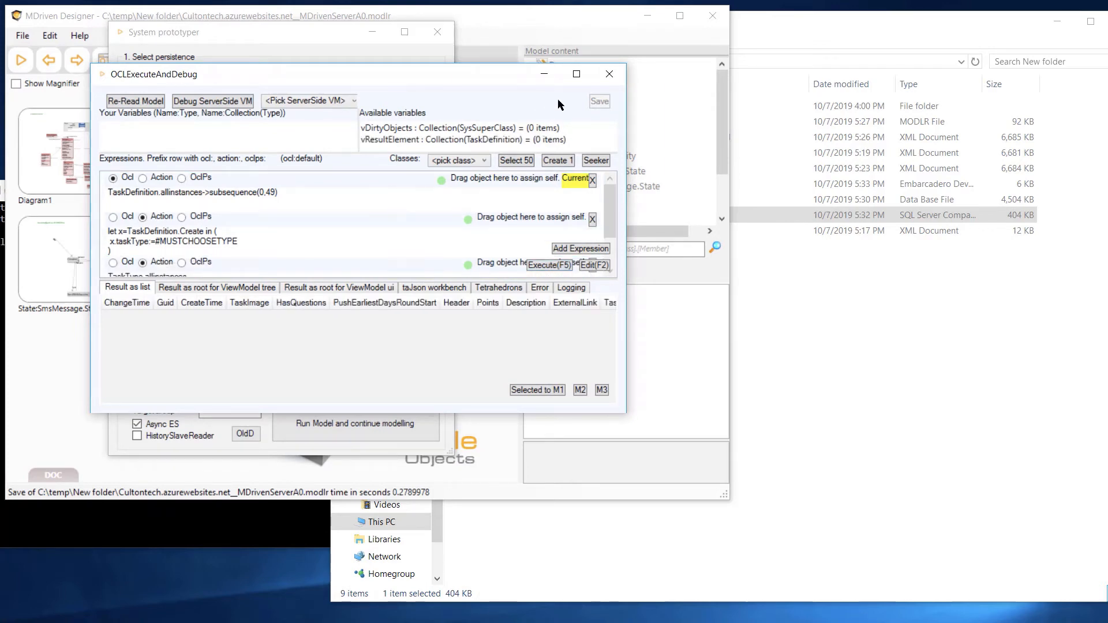
left_click(610, 74)
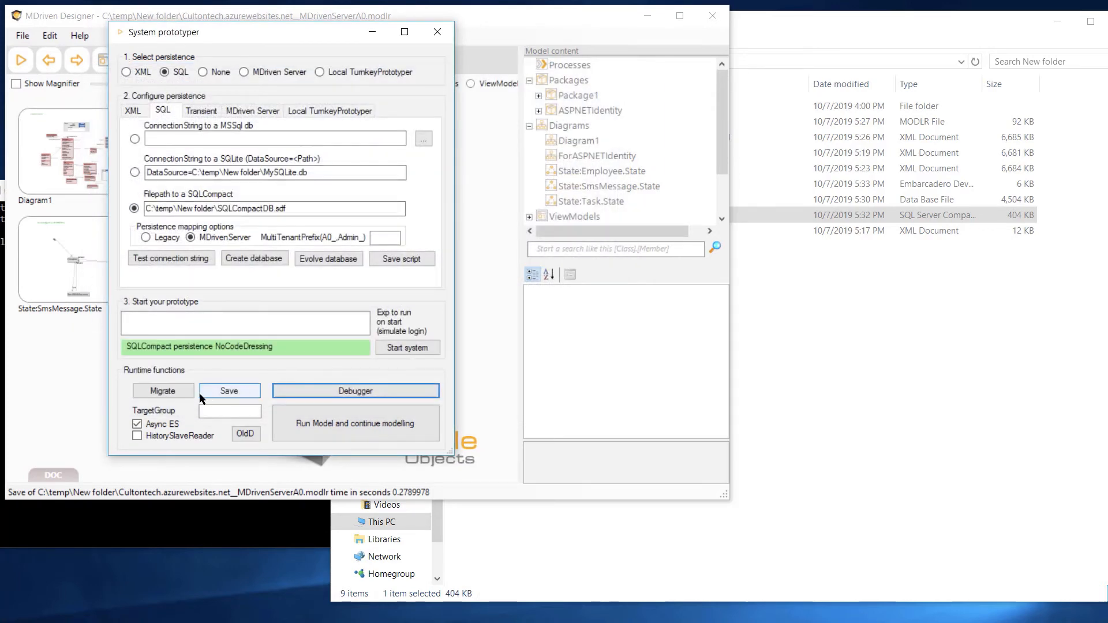
Migrate datadump.xml into the started SQLCompact system, chunk-save the created objects and close the migration window
left_click(166, 392)
left_click_drag(127, 89, 285, 35)
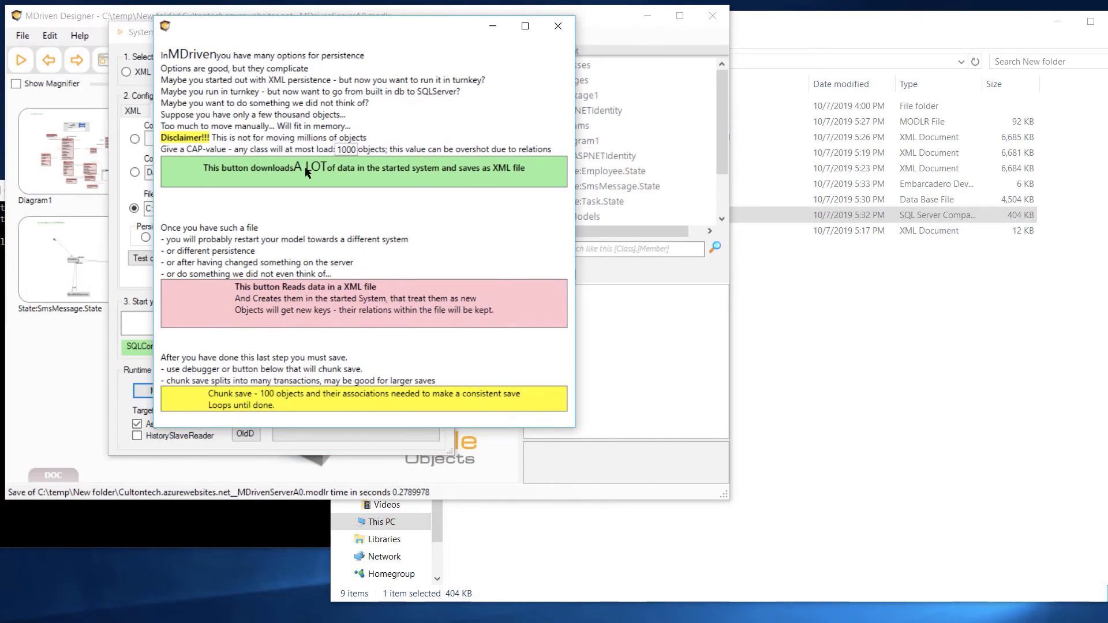
left_click(322, 303)
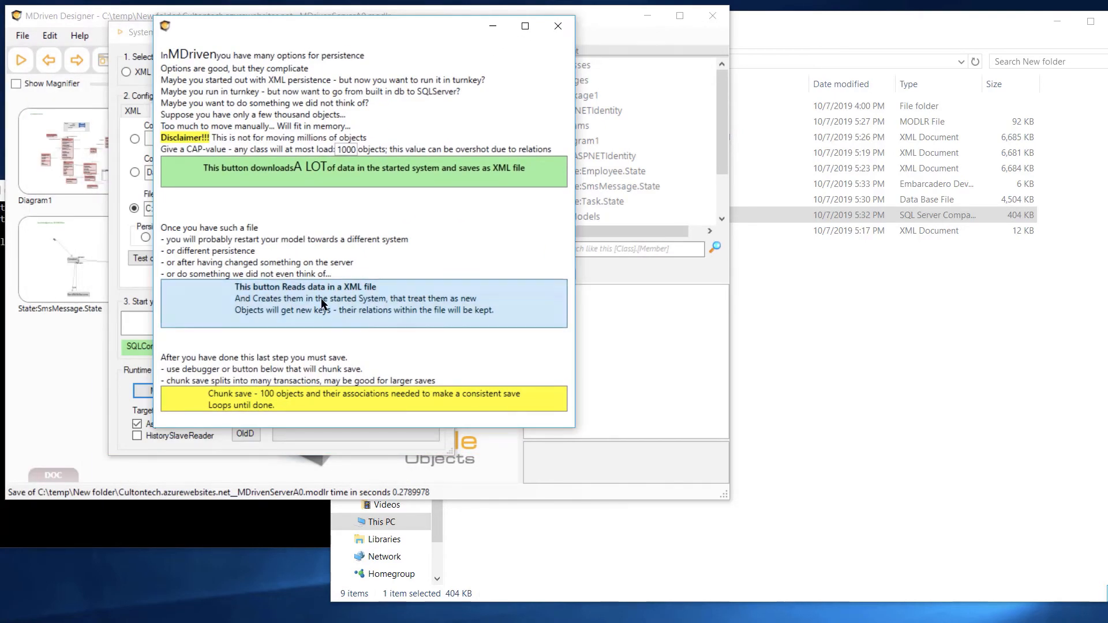
left_click(330, 168)
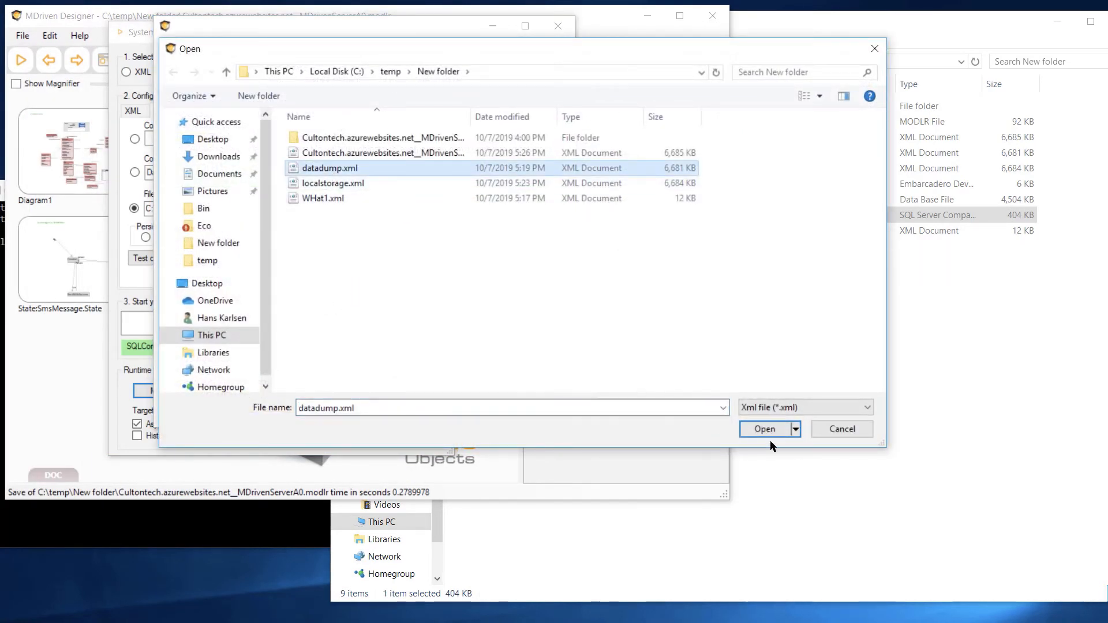
left_click(774, 429)
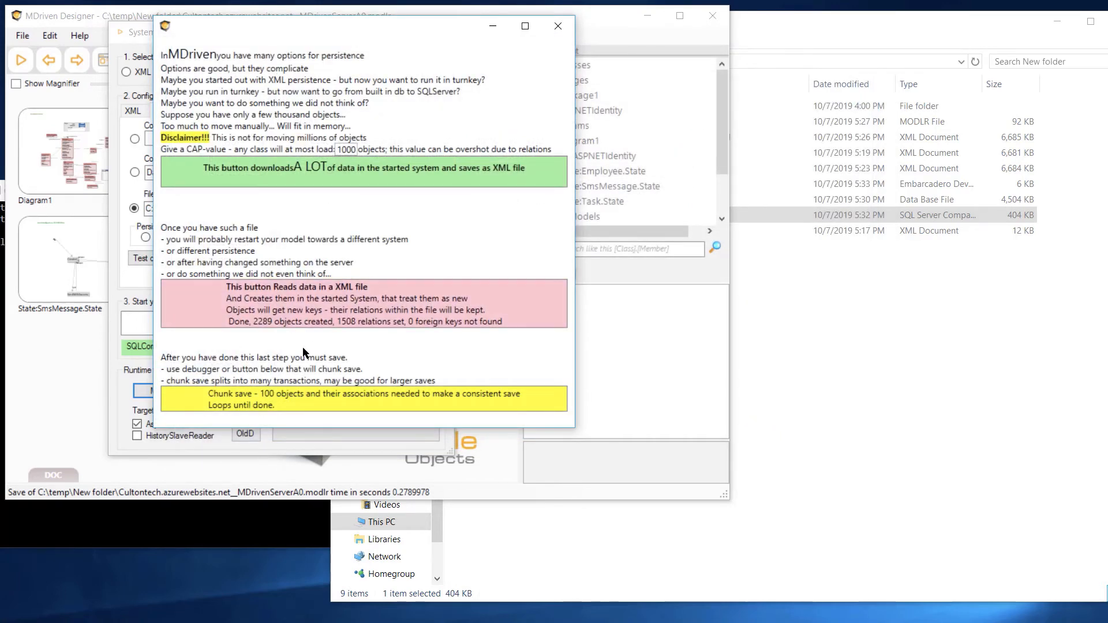
left_click(304, 396)
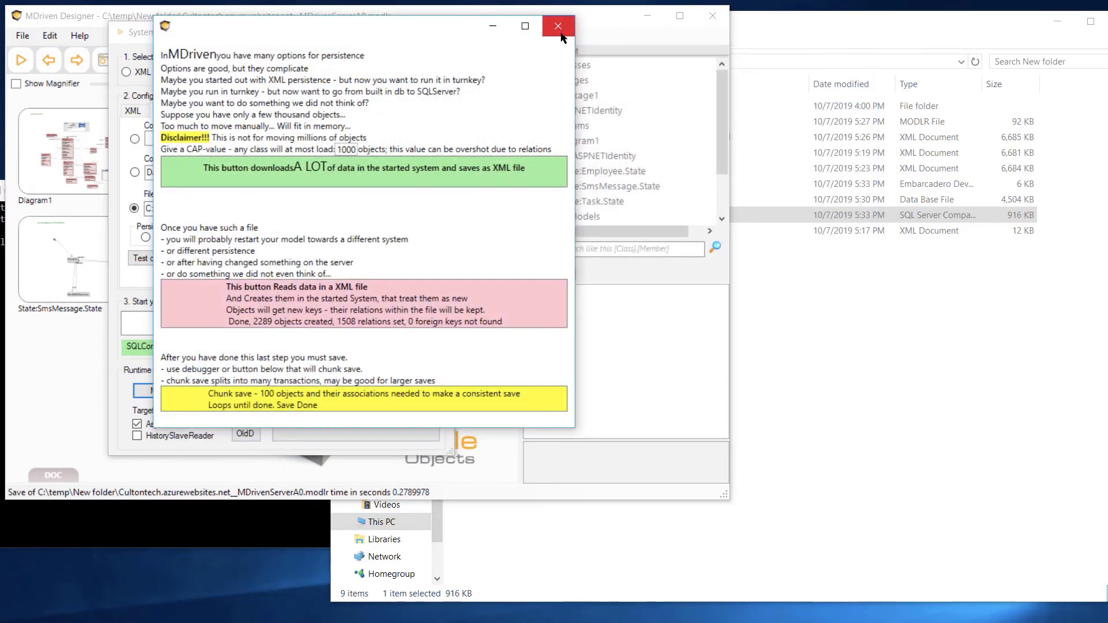
left_click(559, 26)
Restart the system, run TaskDefinition.allinstances->subsequence(0,49) in the debugger and look through the columns of the listed task definitions
left_click(401, 348)
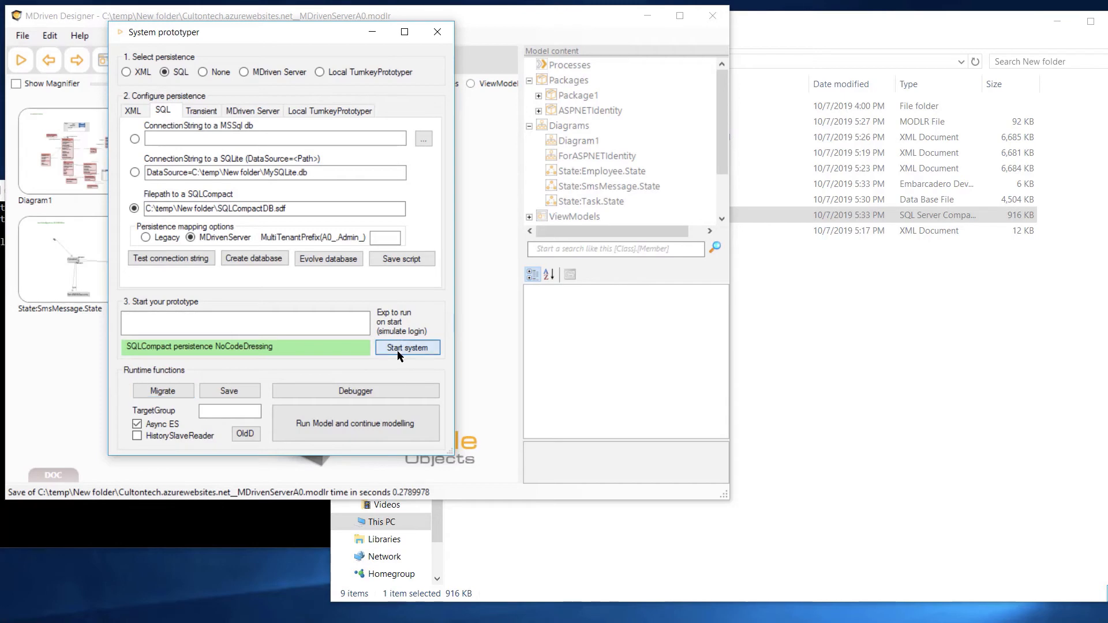
left_click(376, 389)
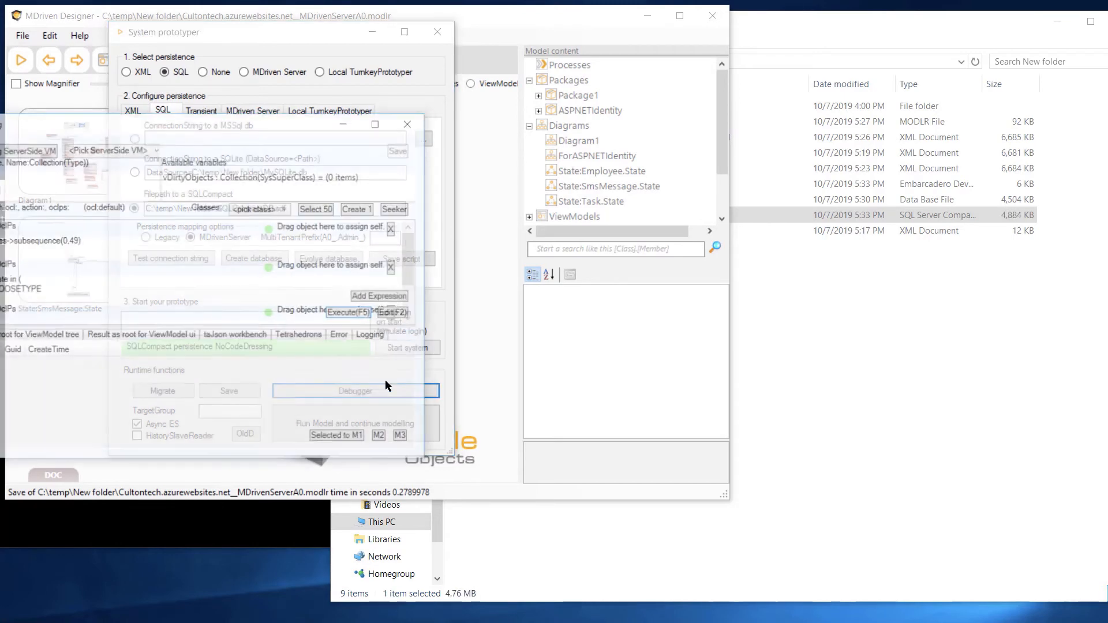
left_click(369, 210)
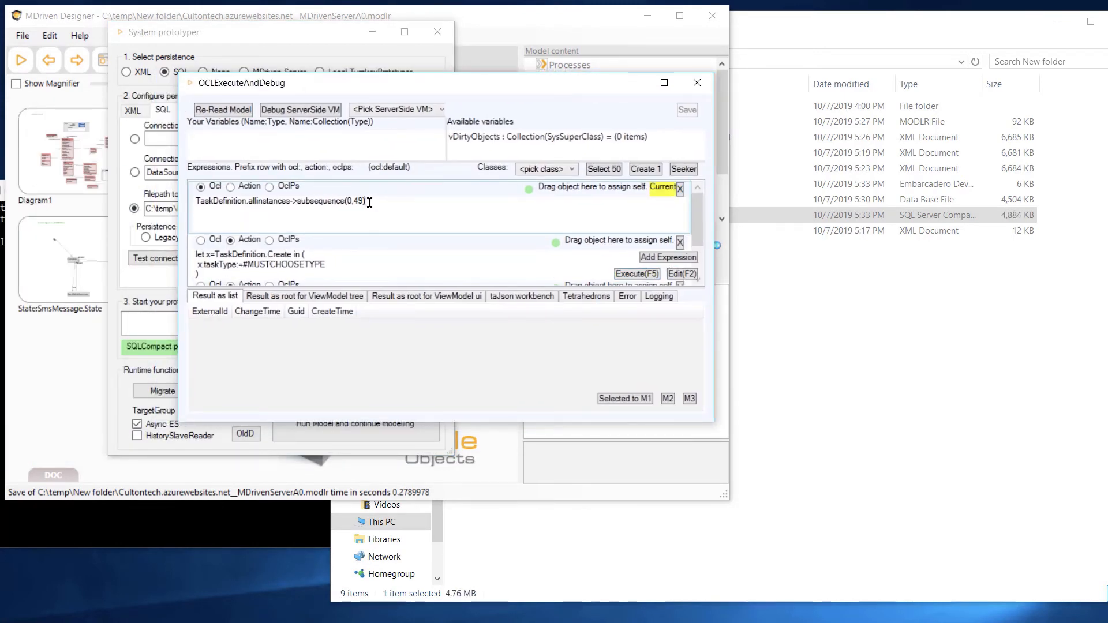
left_click(637, 274)
left_click_drag(310, 408, 687, 407)
mouse_move(697, 335)
left_mouse_down()
mouse_move(696, 383)
mouse_move(691, 314)
left_mouse_up()
left_click_drag(588, 408, 264, 376)
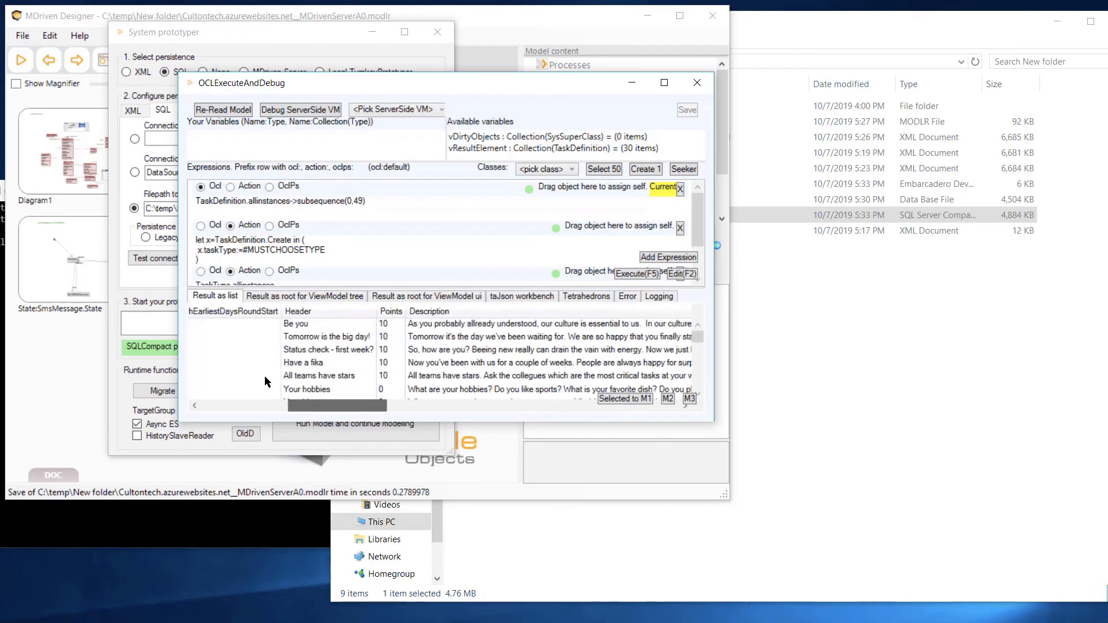
Examine the properties and image of the "Tomorrow is the big day!" task definition, close it and return to the System prototyper
left_click(288, 340)
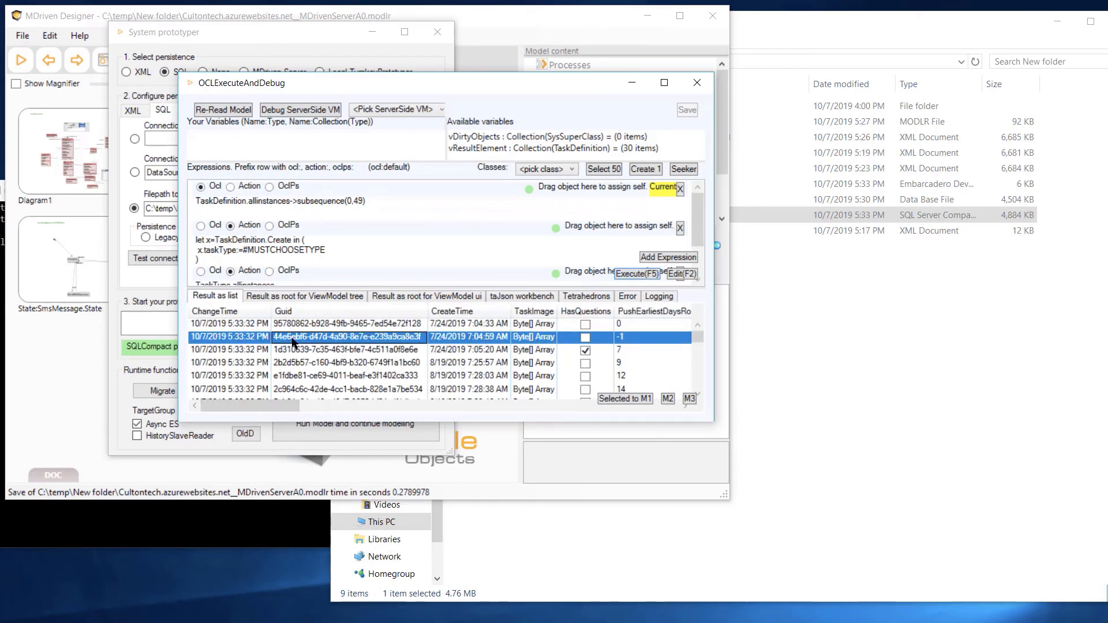
double_click(293, 342)
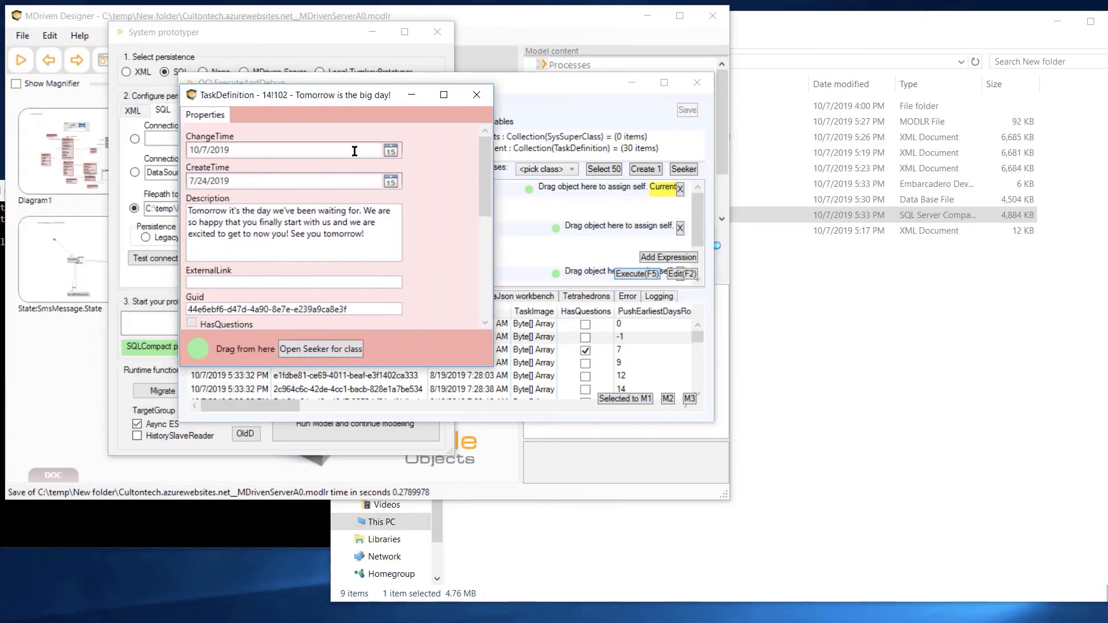
scroll(482, 199, "down", 5)
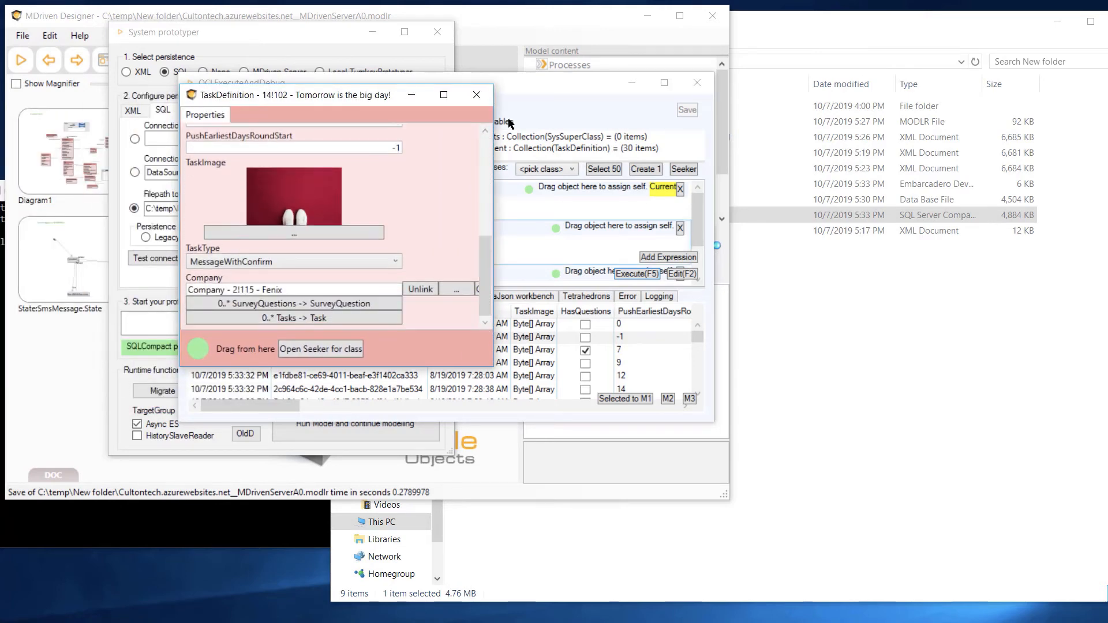
left_click(480, 99)
left_click_drag(463, 84, 692, 44)
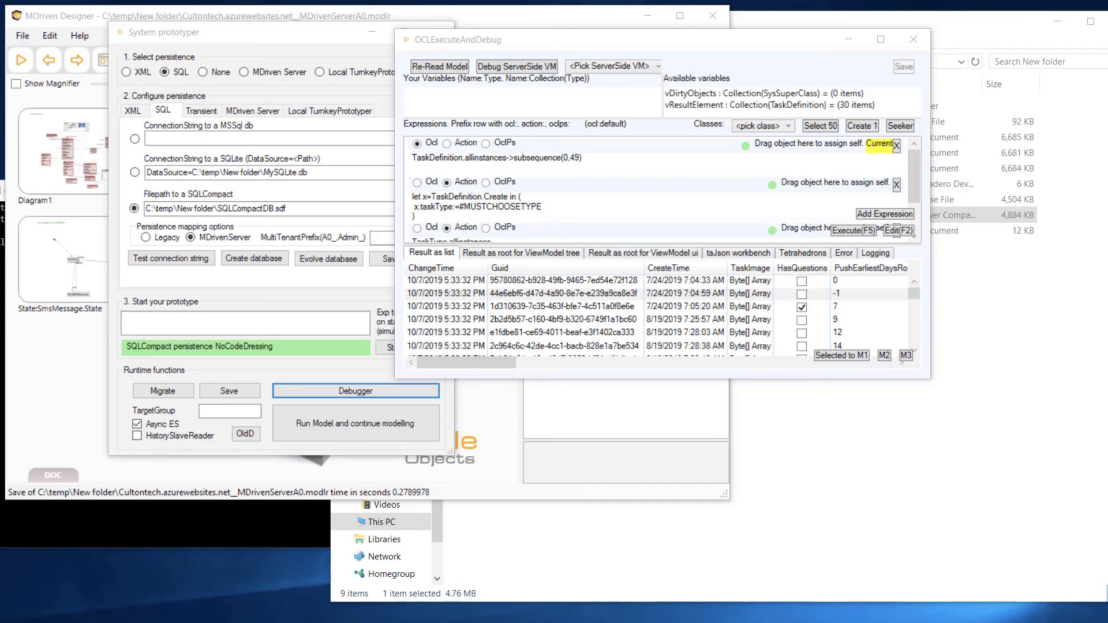
left_click(307, 241)
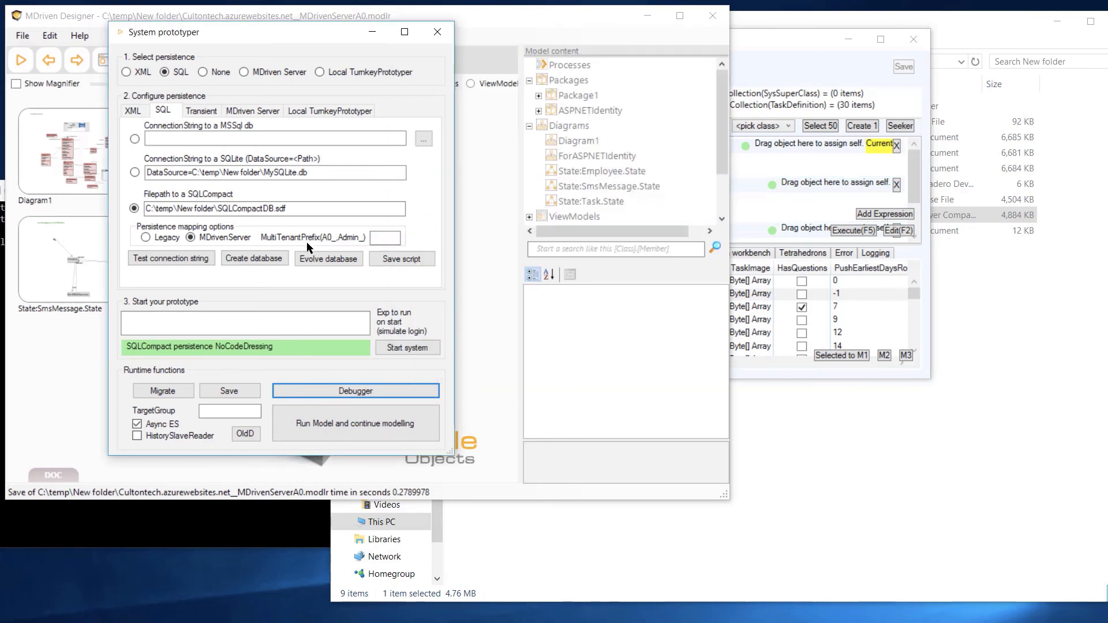